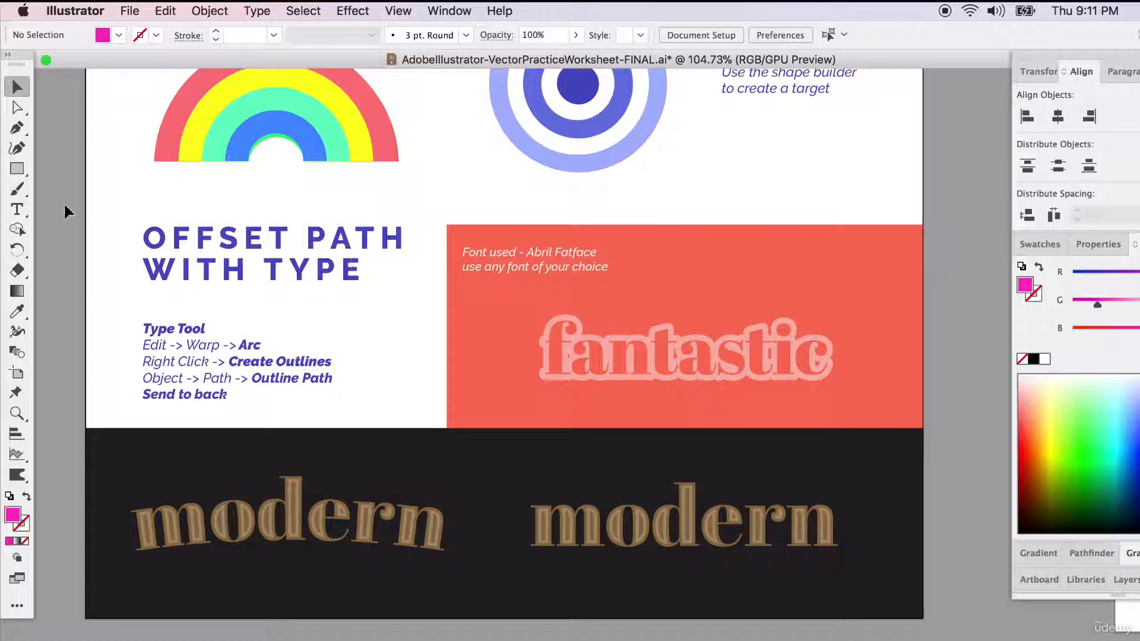
# - Add the point text "Fantastic" between the offset-path instructions and the coral rectangle
pyautogui.click(17, 209)
pyautogui.click(305, 310)
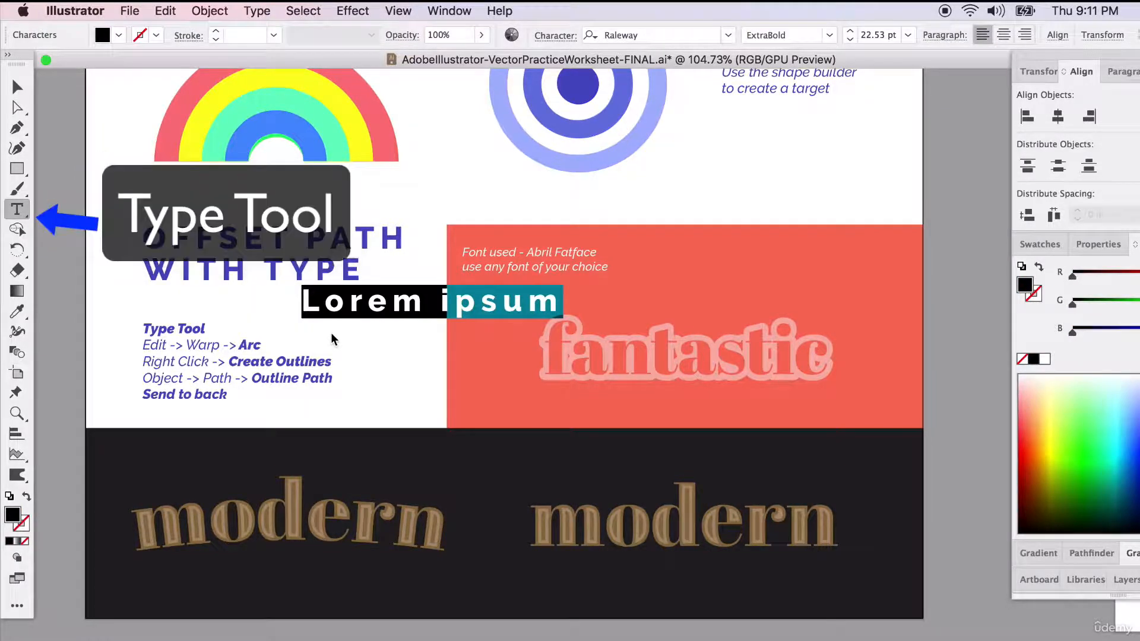
pyautogui.write('F')
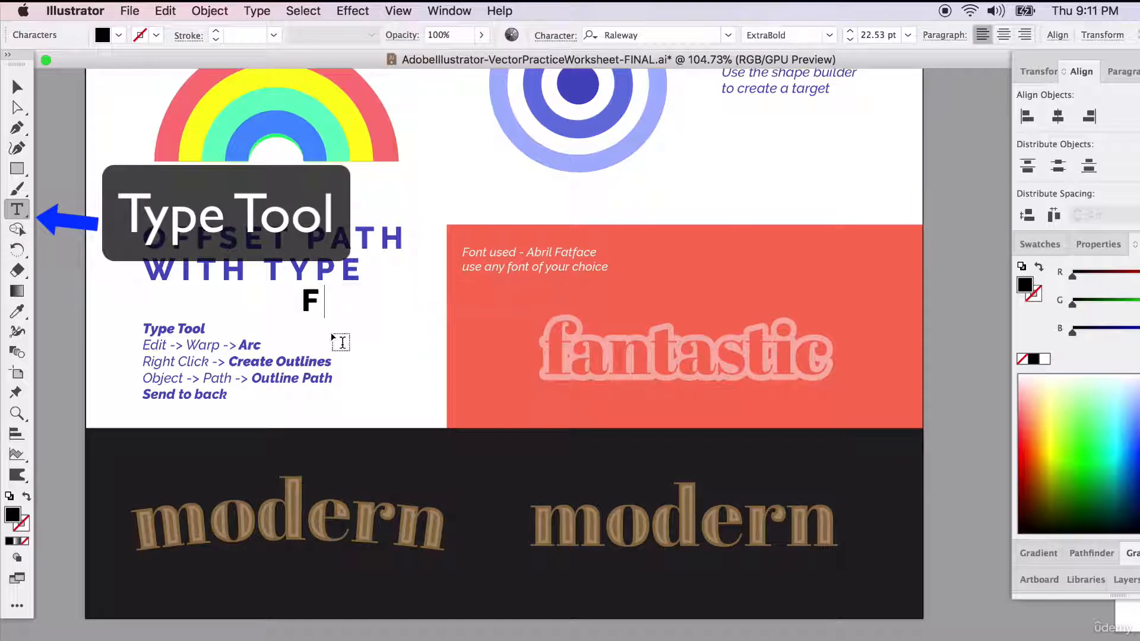
pyautogui.write('antastic')
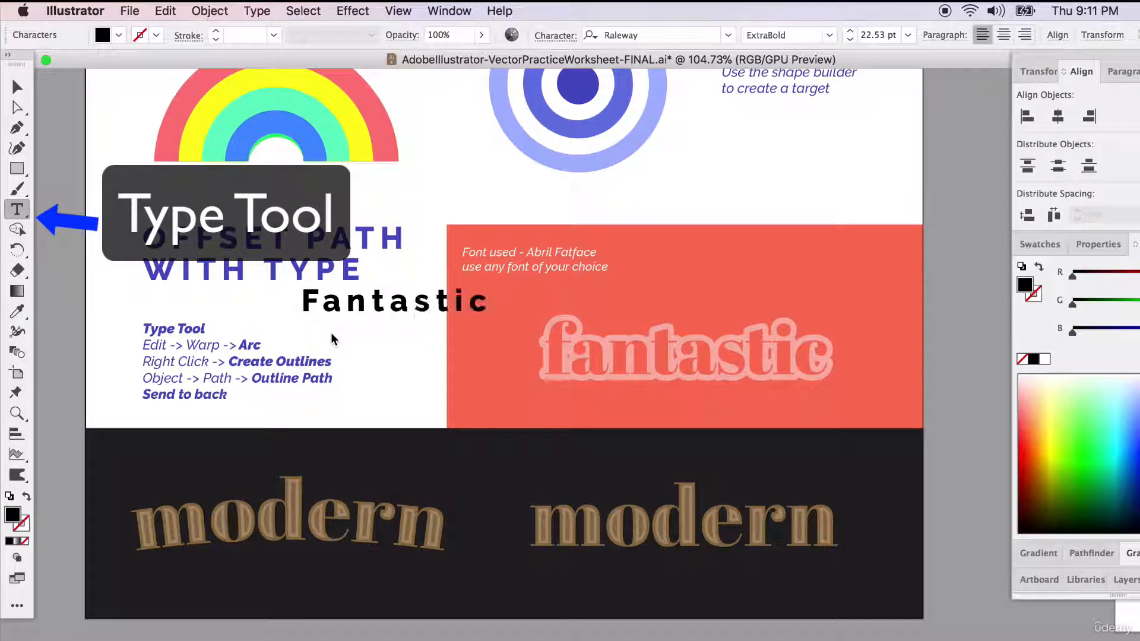
pyautogui.click(16, 87)
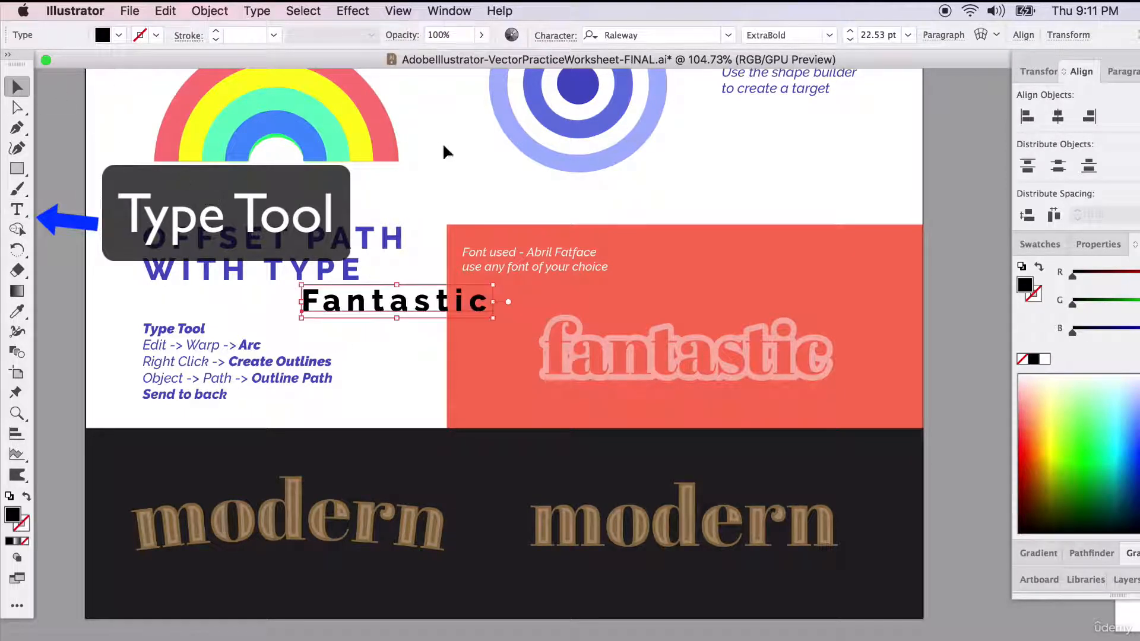
pyautogui.moveTo(383, 314); pyautogui.dragTo(402, 336)
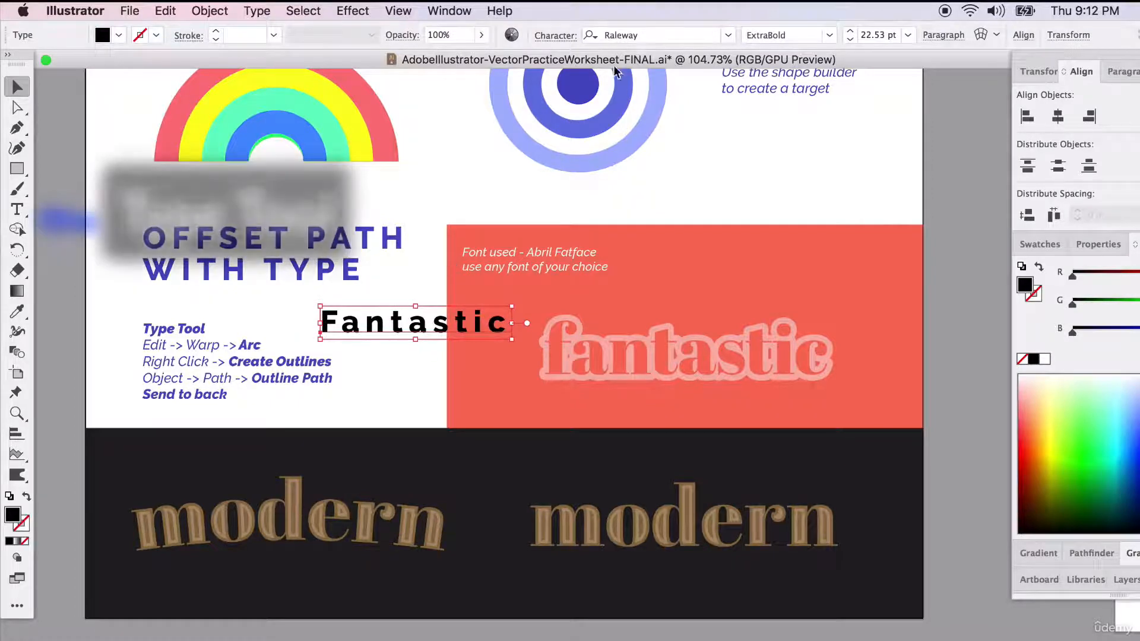
# - Change the font of the Fantastic text to Abril Fatface
pyautogui.click(629, 35)
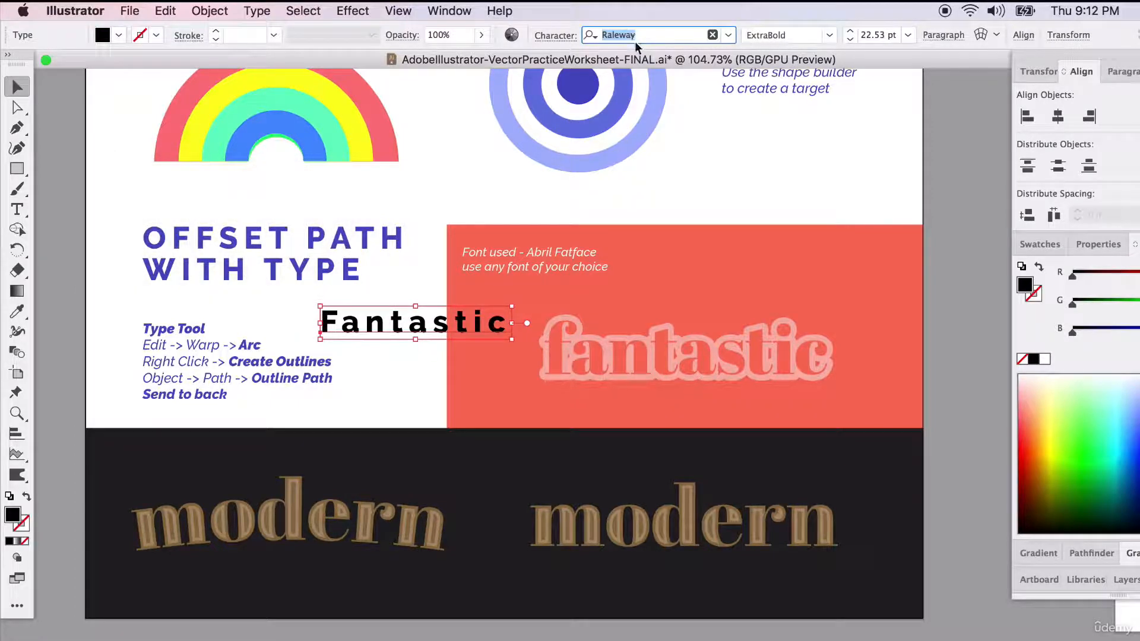
pyautogui.write('abril')
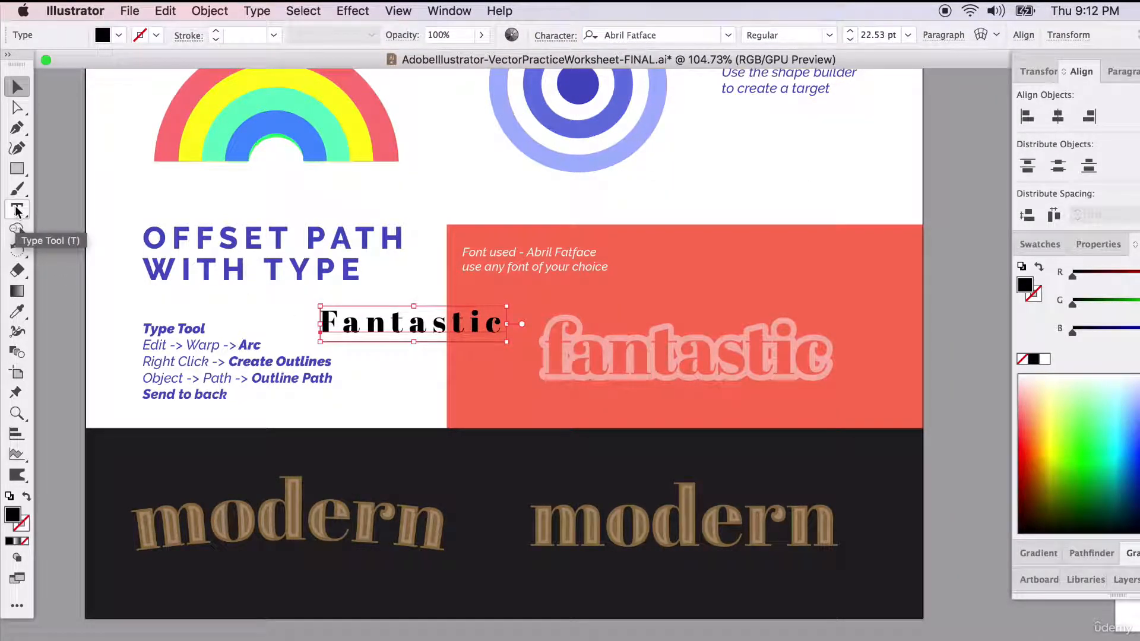
pyautogui.click(441, 348)
pyautogui.click(414, 336)
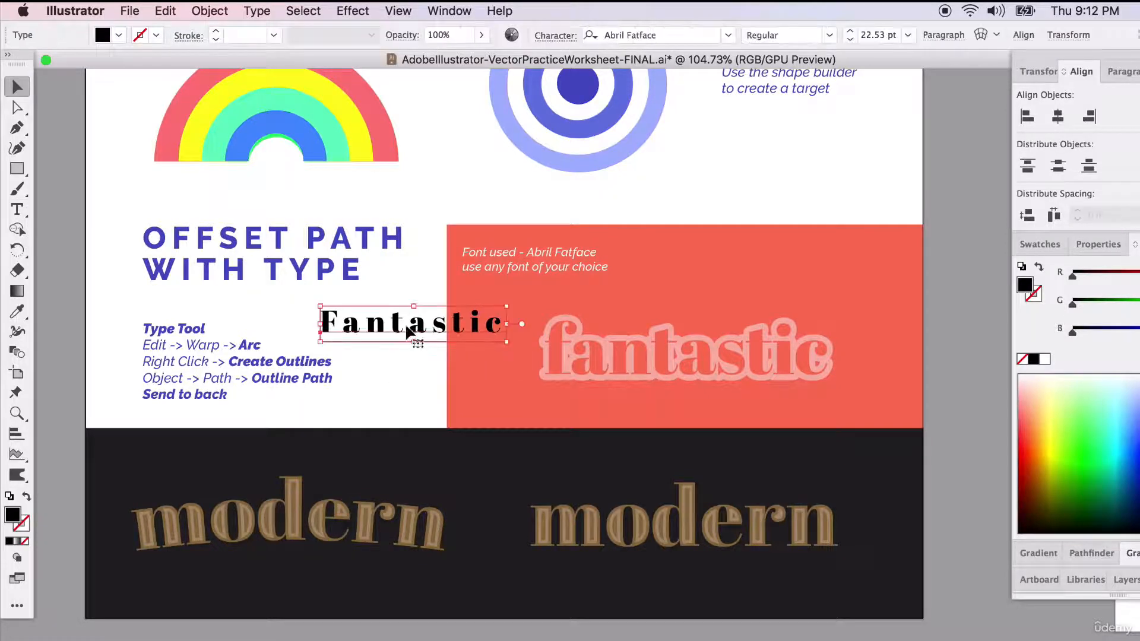
# - Set the tracking of the Fantastic text to 0 in the character settings, keeping them clear of the artwork
pyautogui.click(1038, 553)
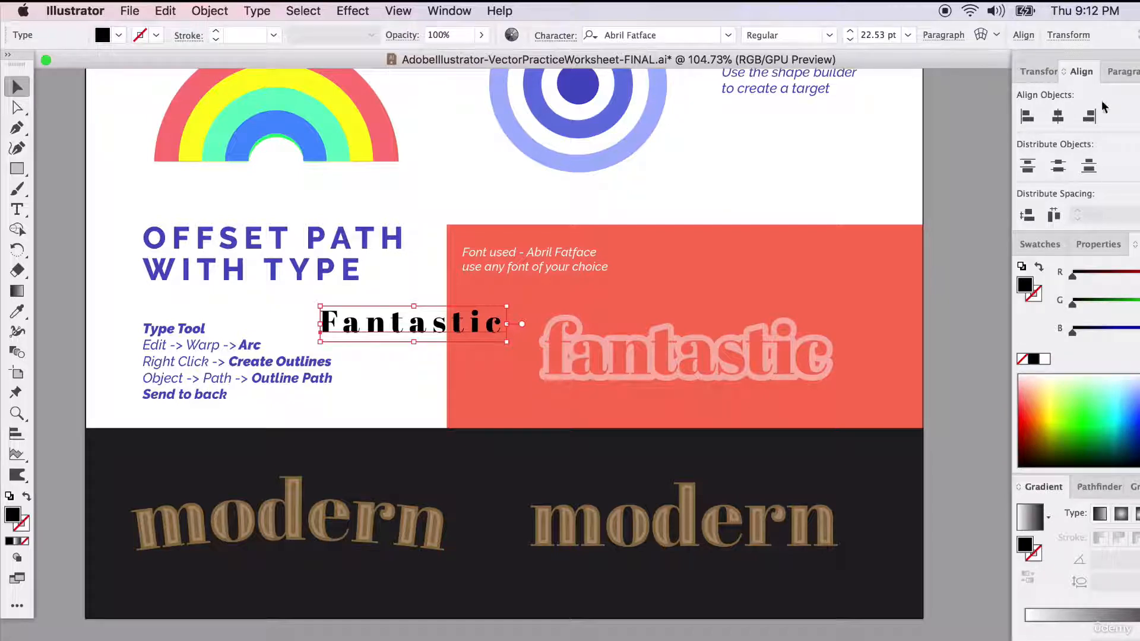
pyautogui.click(1120, 72)
pyautogui.click(1138, 72)
pyautogui.moveTo(1137, 72); pyautogui.dragTo(809, 178)
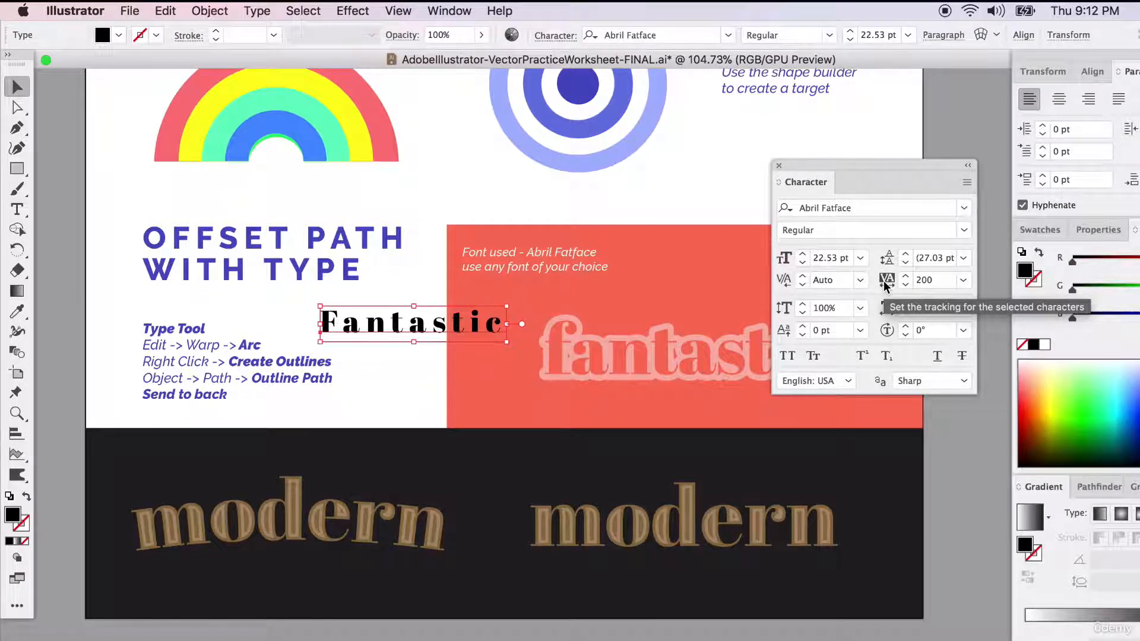
pyautogui.click(963, 279)
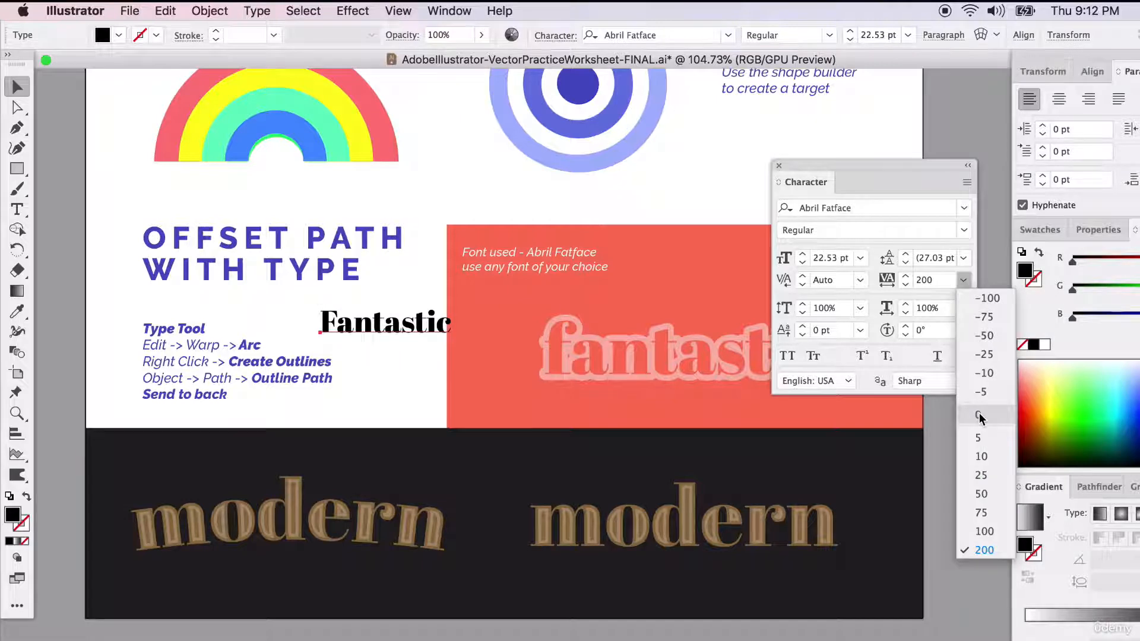
pyautogui.click(980, 418)
pyautogui.moveTo(883, 183); pyautogui.dragTo(1023, 178)
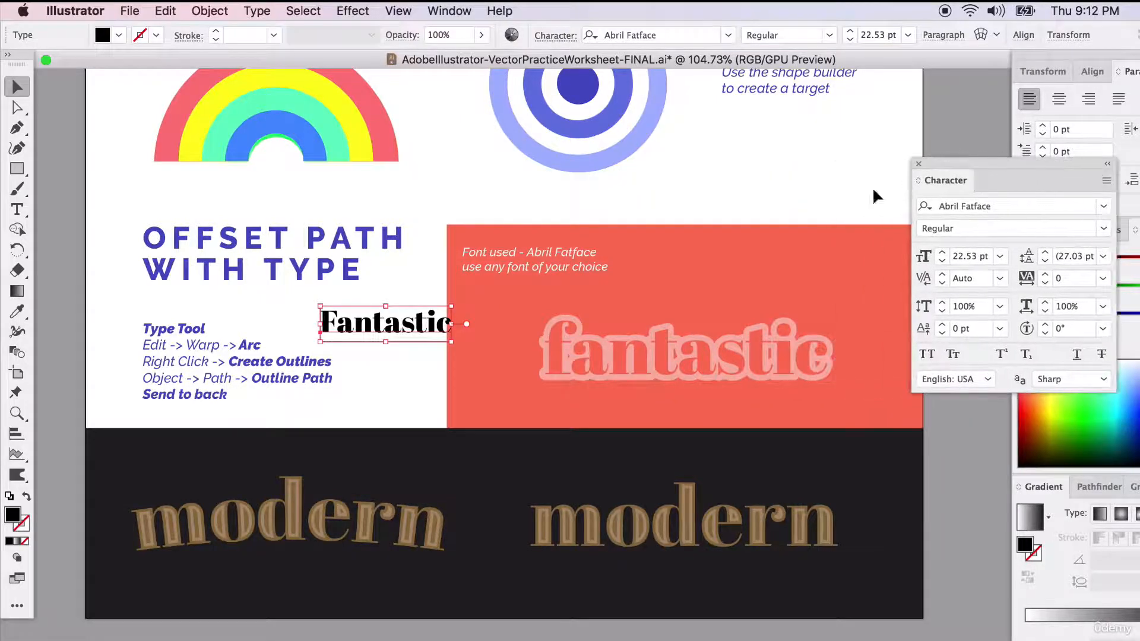
# - Scale the Fantastic text up to about 49 pt and place it above the sample word, overlapping the coral rectangle's right edge
pyautogui.moveTo(436, 343); pyautogui.dragTo(769, 293)
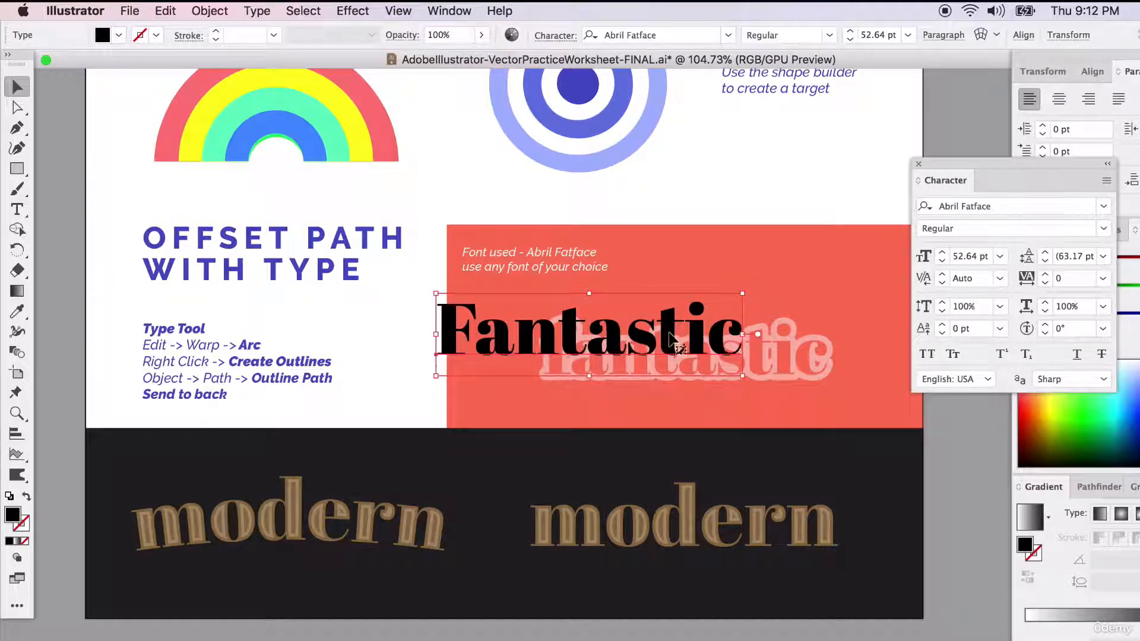
pyautogui.moveTo(668, 334); pyautogui.dragTo(772, 285)
pyautogui.hscroll(5, 772, 285)
pyautogui.moveTo(655, 264); pyautogui.dragTo(783, 279)
pyautogui.click(804, 354)
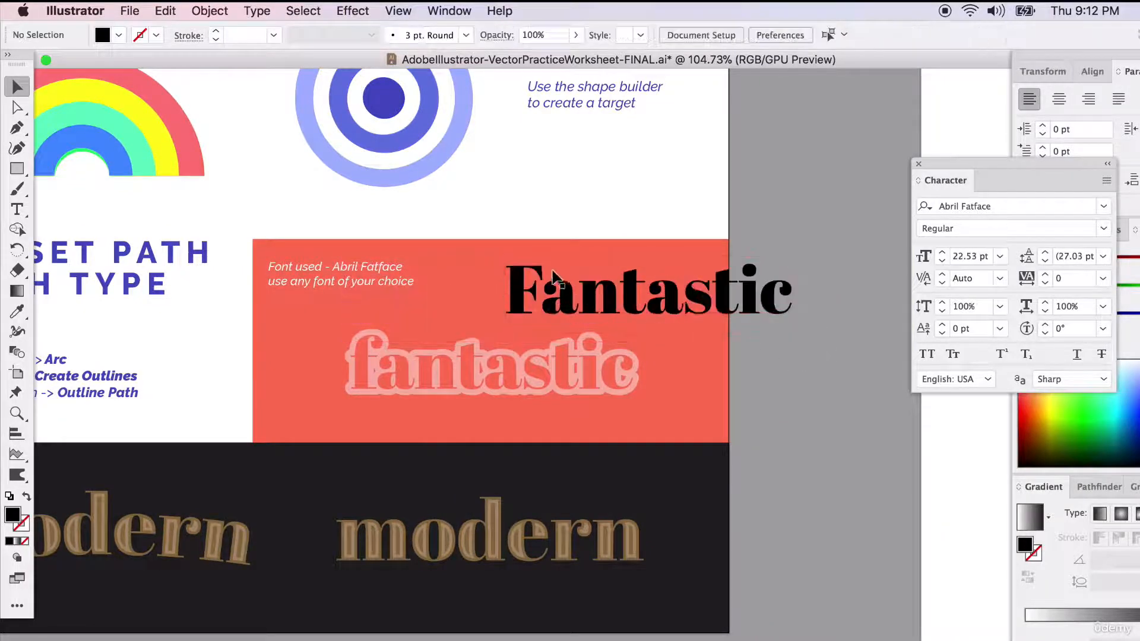
pyautogui.click(519, 294)
pyautogui.scroll(3, 564, 311)
pyautogui.hscroll(3, 581, 310)
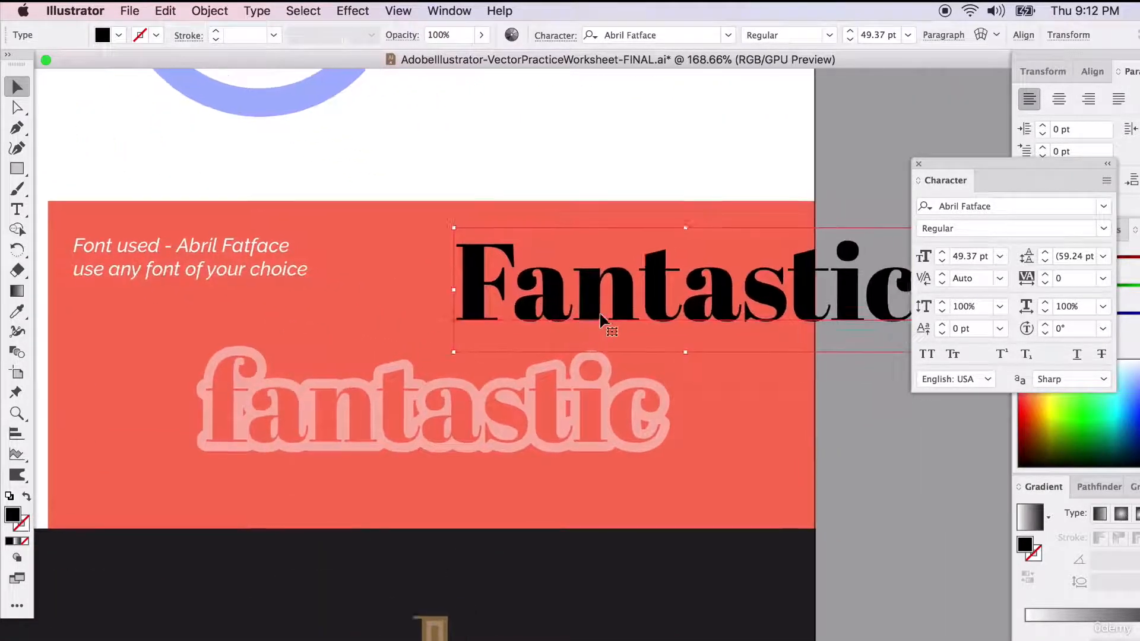
# - Try a 5 pt purple stroke on the Fantastic text, and remove the stroke again
pyautogui.click(25, 528)
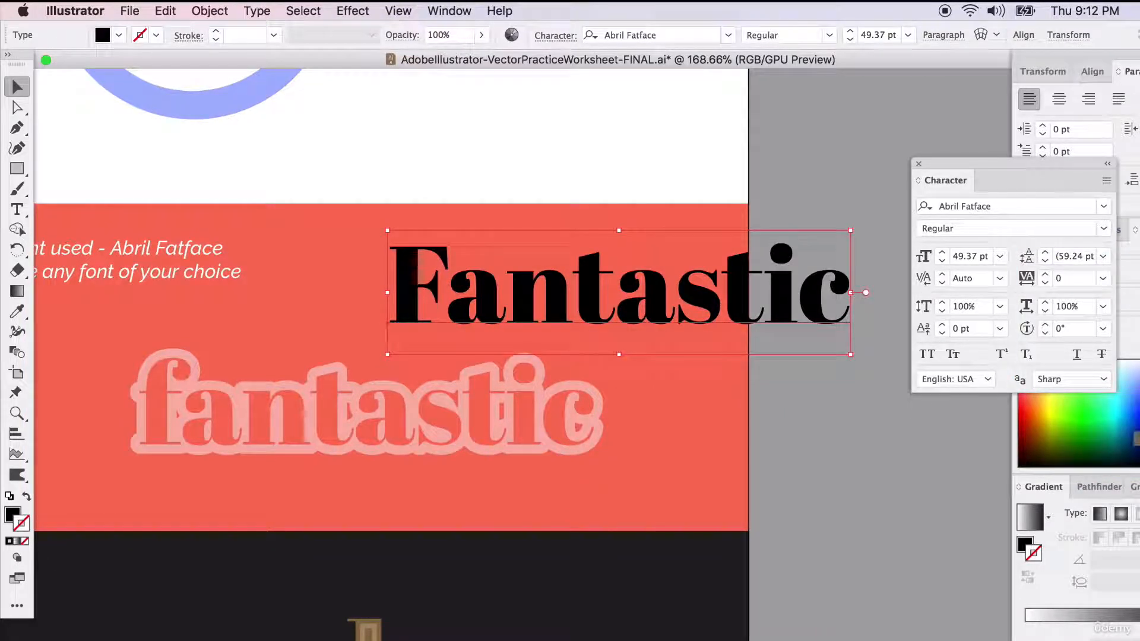
pyautogui.click(1138, 414)
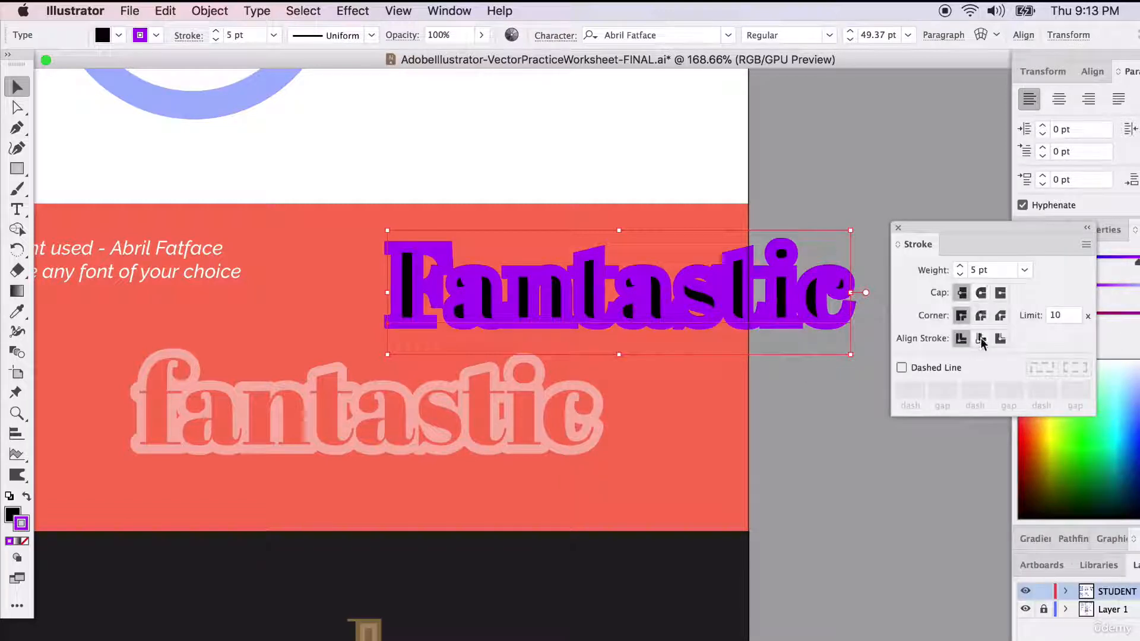
pyautogui.press('super+shift+a')
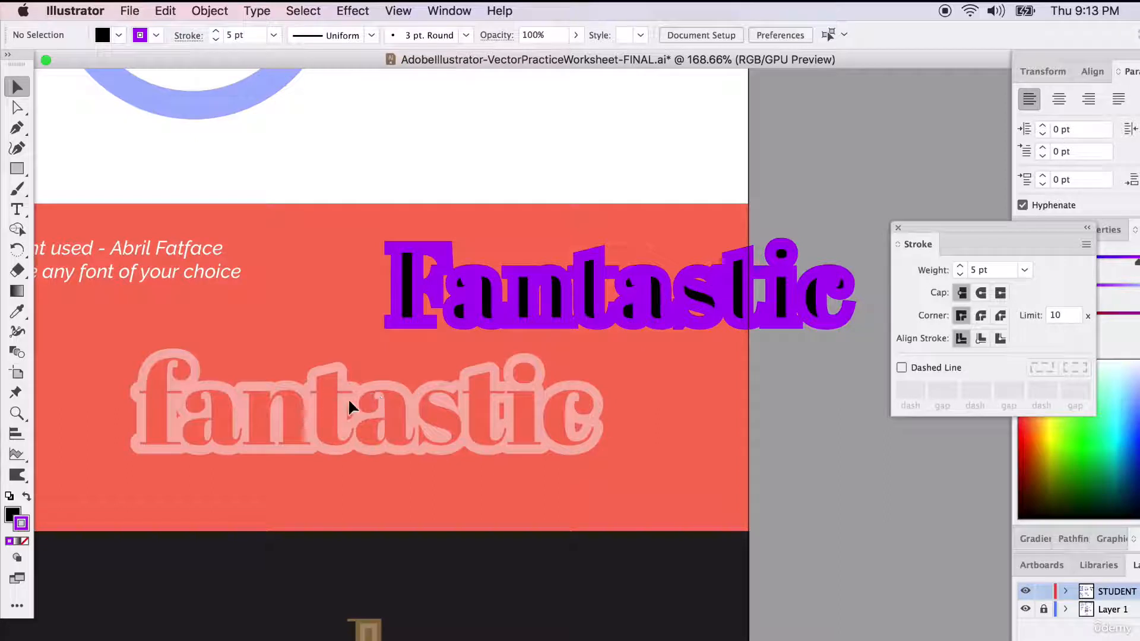
pyautogui.click(498, 291)
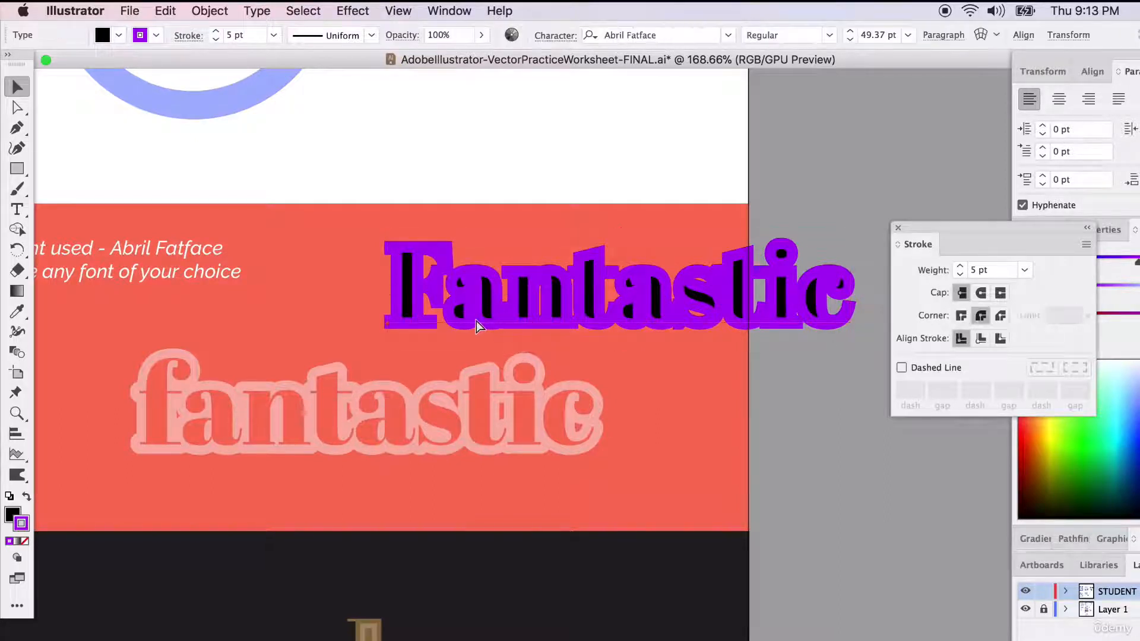
pyautogui.press('super+z')
pyautogui.press('super+z')
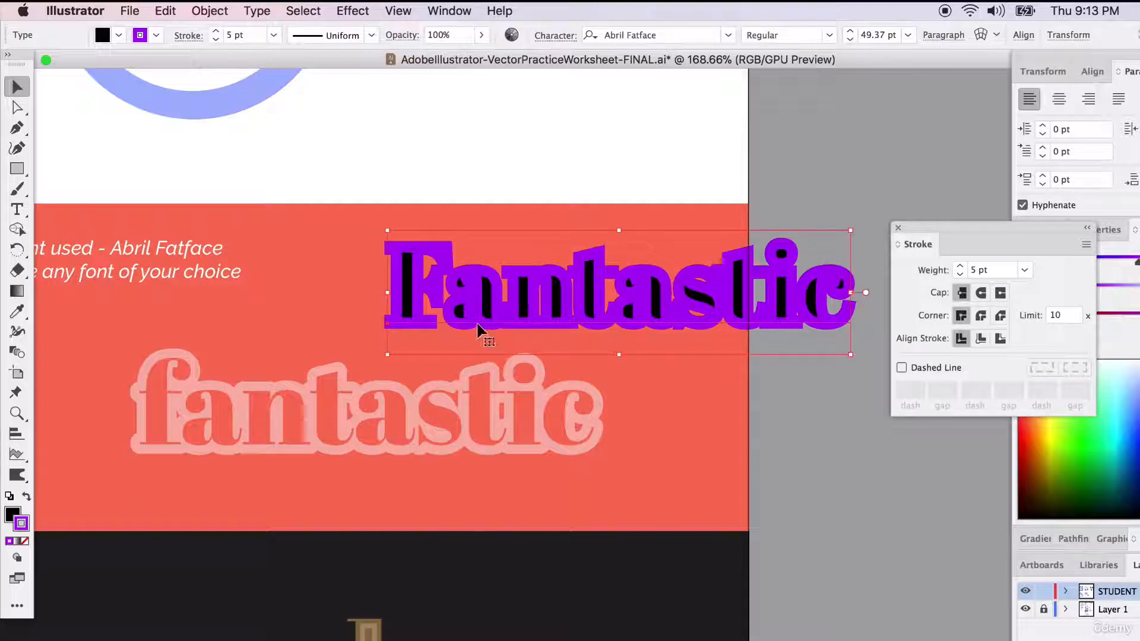
pyautogui.click(22, 541)
pyautogui.click(488, 196)
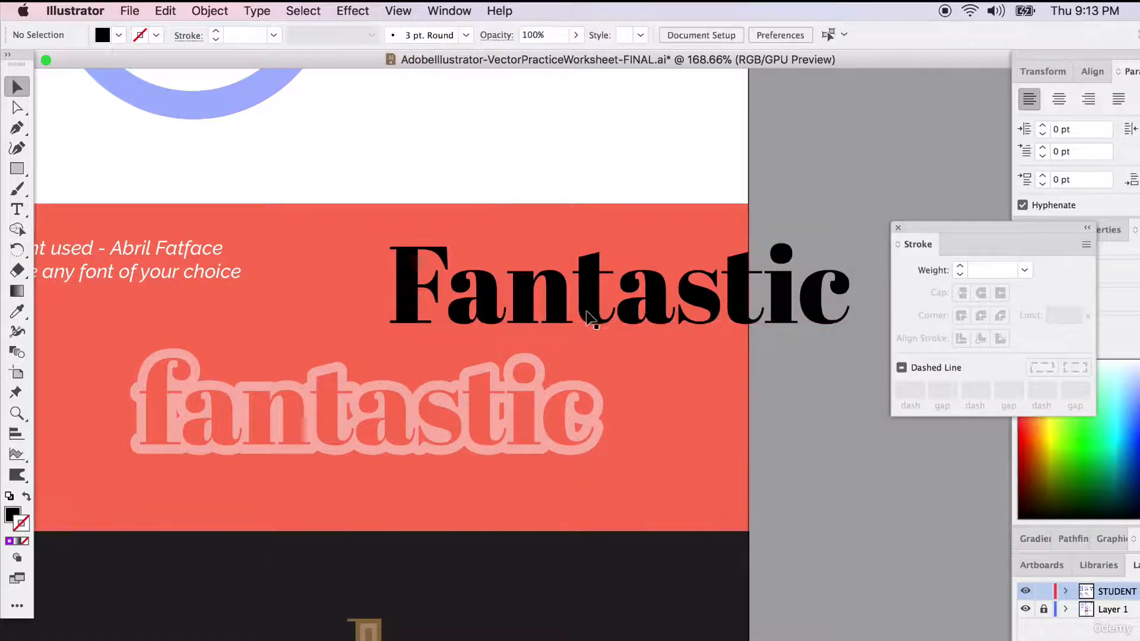
# - Move the Fantastic text further onto the coral rectangle and create outlines from it
pyautogui.moveTo(590, 315)
pyautogui.mouseDown()
pyautogui.moveTo(504, 312)
pyautogui.moveTo(514, 304)
pyautogui.mouseUp()
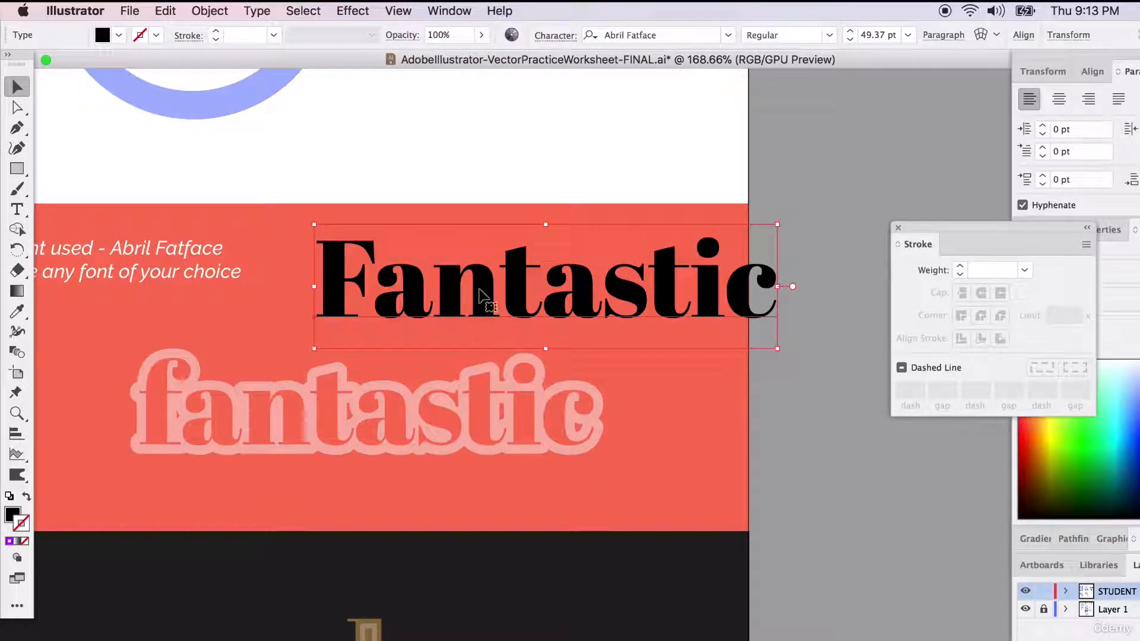
pyautogui.rightClick(417, 289)
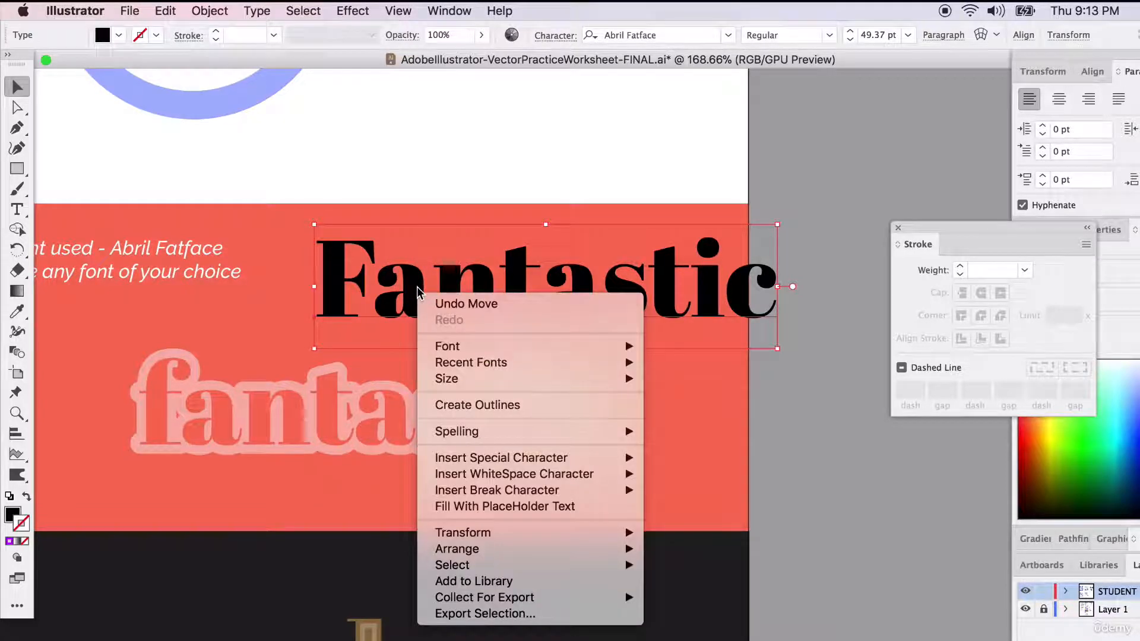
pyautogui.click(509, 406)
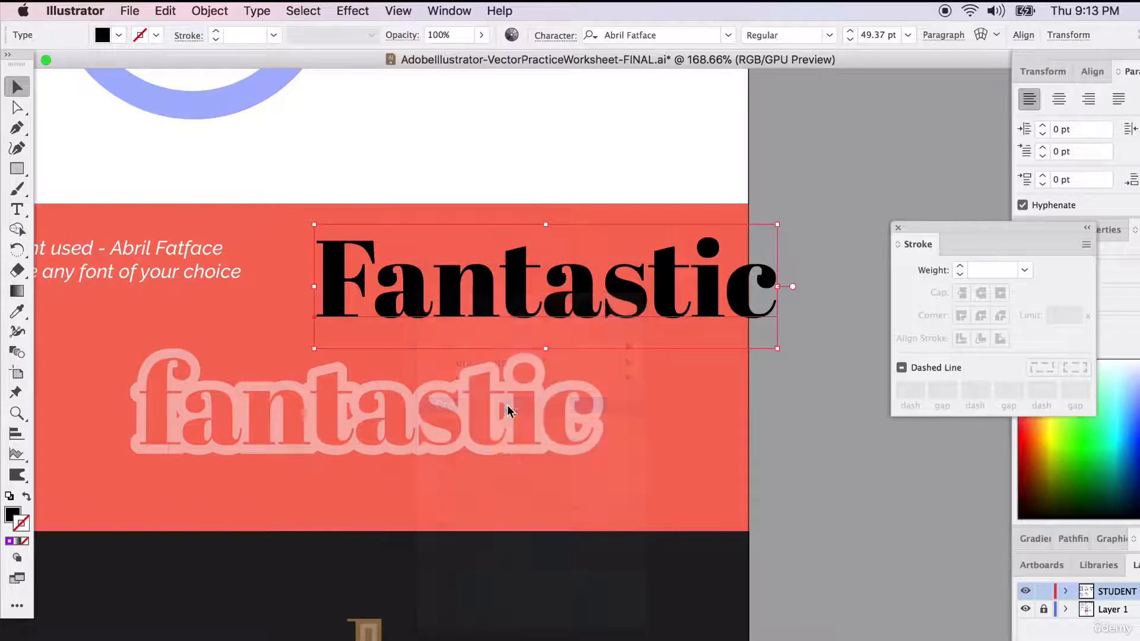
# - Convert the lowercase "fantastic" text above the sample word to outlines
pyautogui.click(803, 216)
pyautogui.moveTo(668, 280)
pyautogui.mouseDown()
pyautogui.moveTo(700, 324)
pyautogui.moveTo(654, 287)
pyautogui.mouseUp()
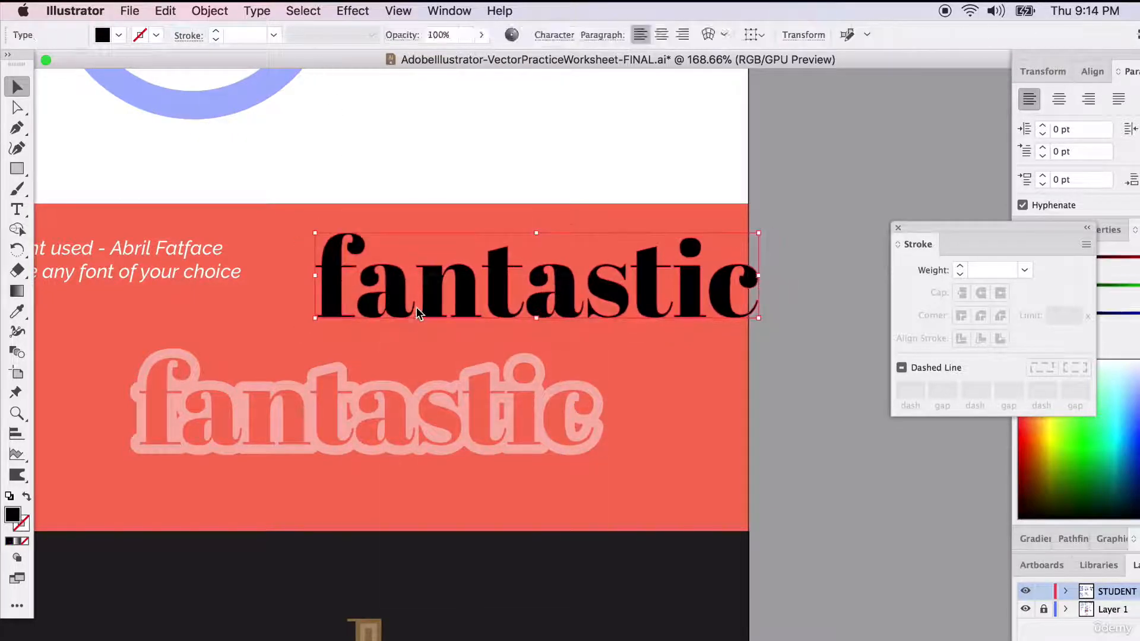
pyautogui.press('super+shift+o')
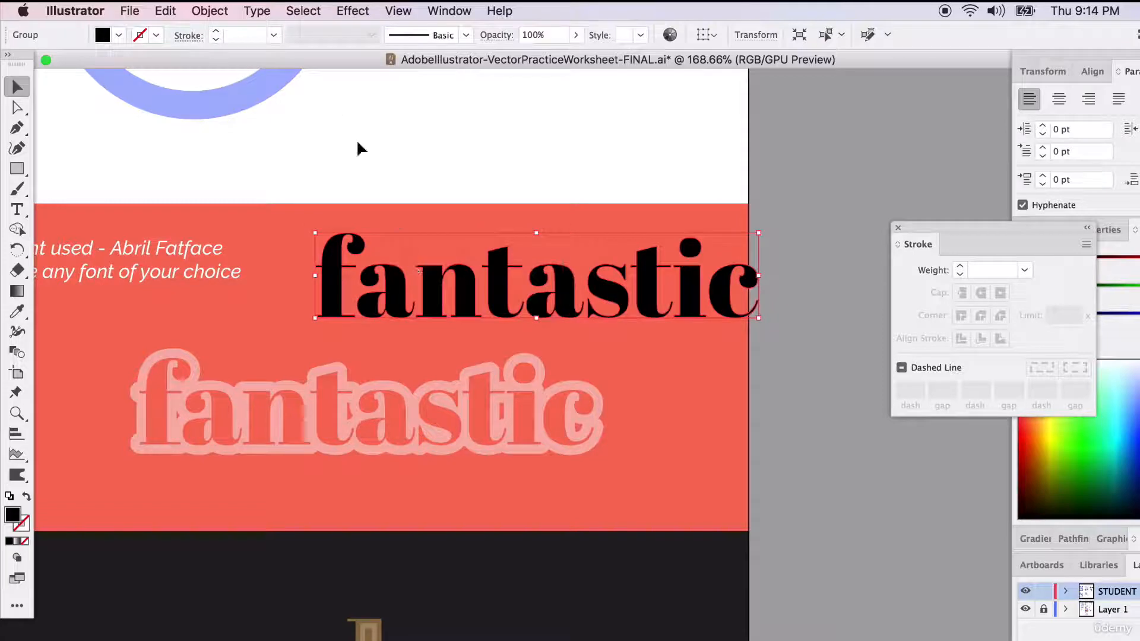
# - Start Offset Path on the outlined fantastic lettering with a positive 0.24 in offset and preview it
pyautogui.click(221, 8)
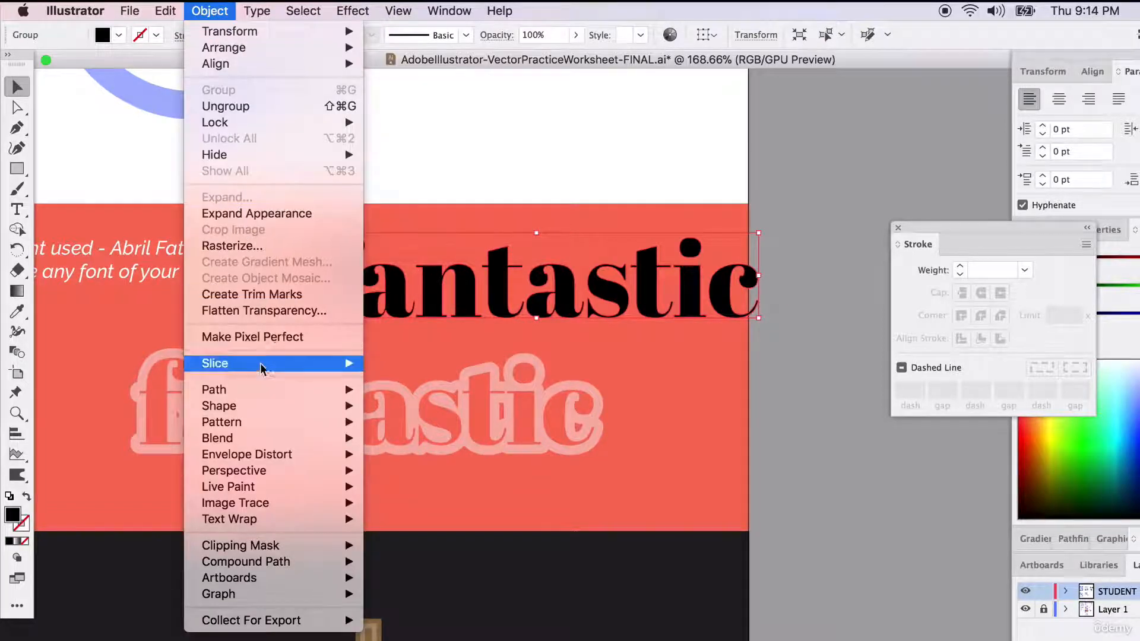
pyautogui.moveTo(261, 395)
pyautogui.click(415, 448)
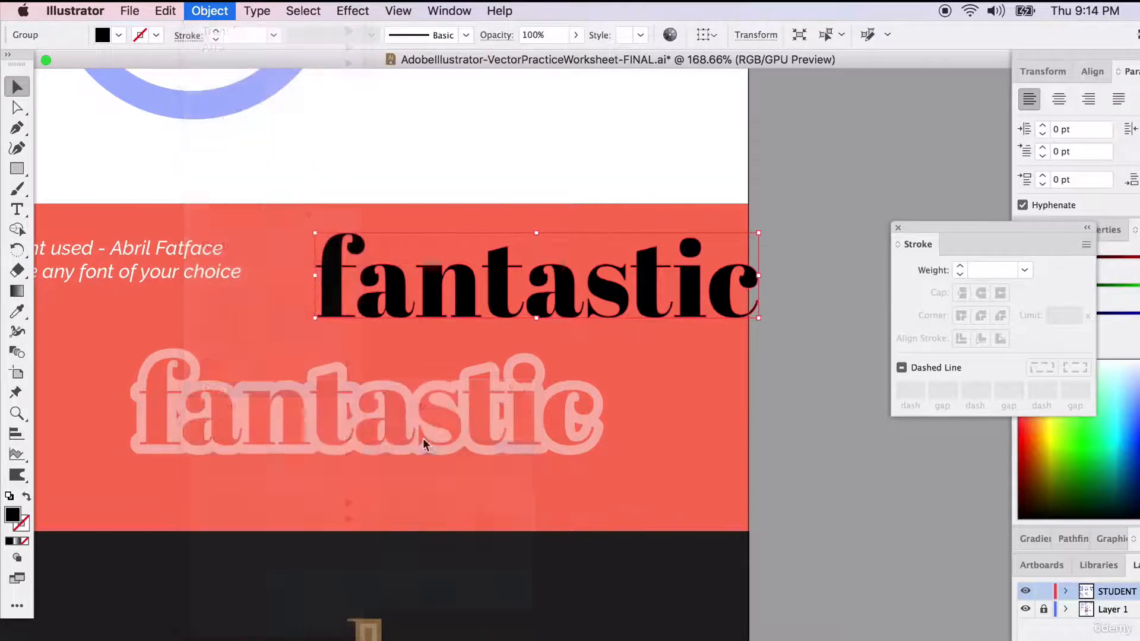
pyautogui.click(922, 311)
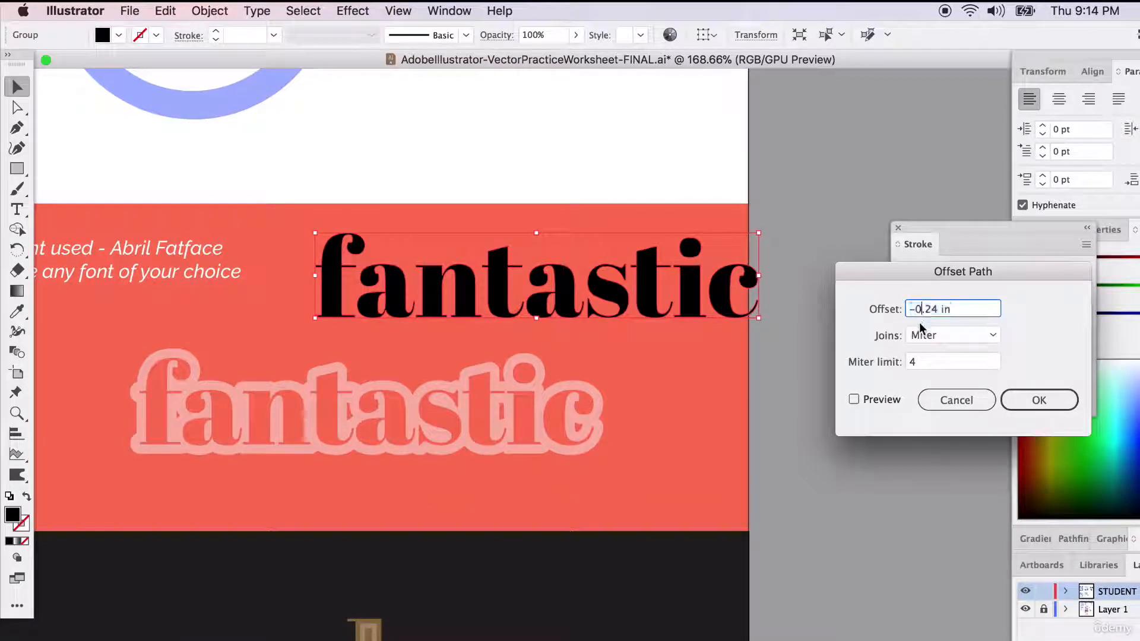
pyautogui.press('BackSpace')
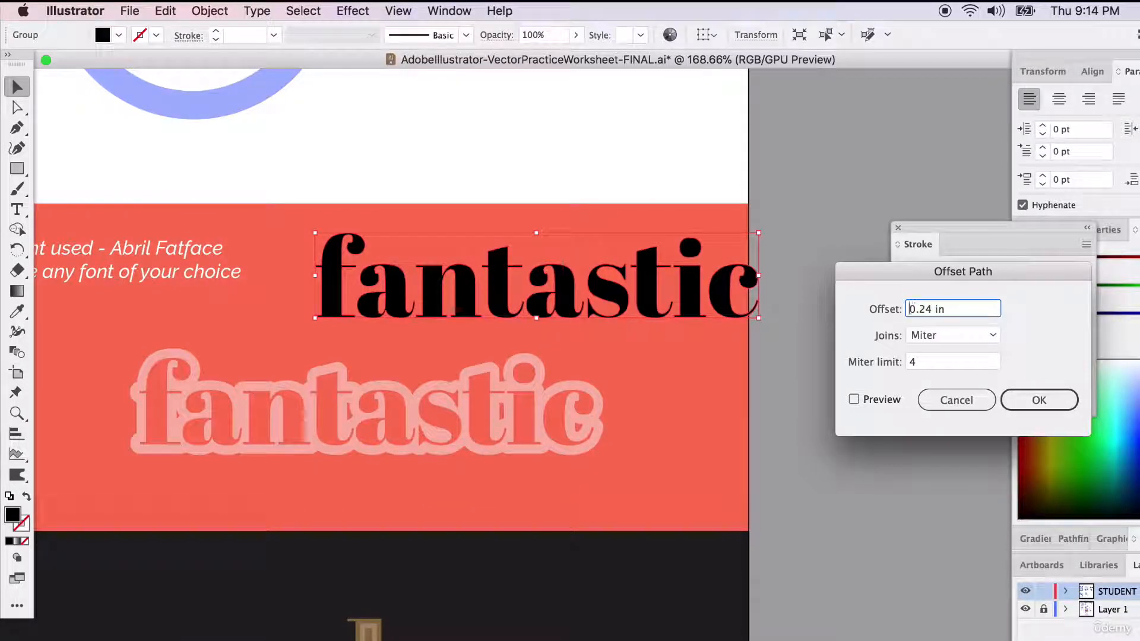
pyautogui.click(963, 368)
pyautogui.click(853, 400)
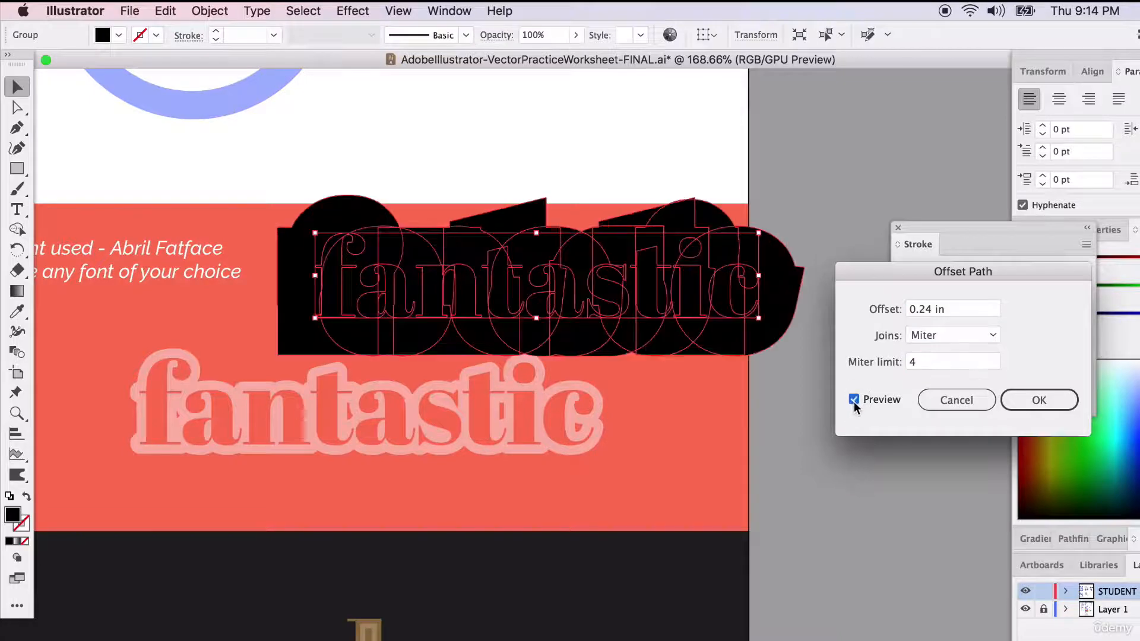
# - Try a path offset of 0.1 in, and refine it to 0.05 in with the preview on
pyautogui.doubleClick(921, 313)
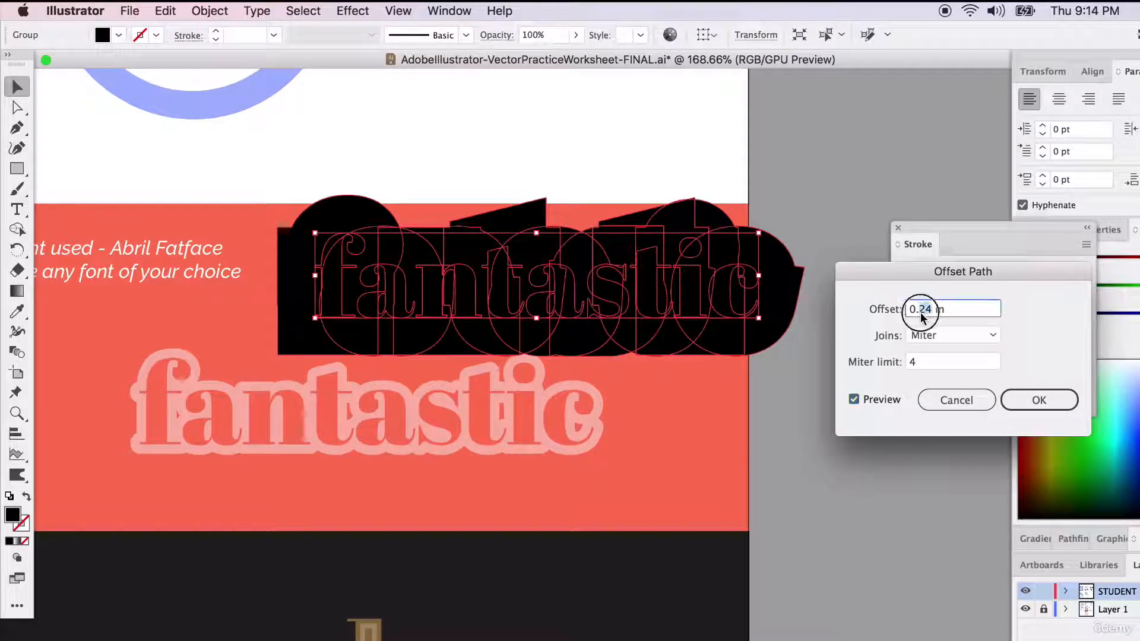
pyautogui.write('1')
pyautogui.click(933, 362)
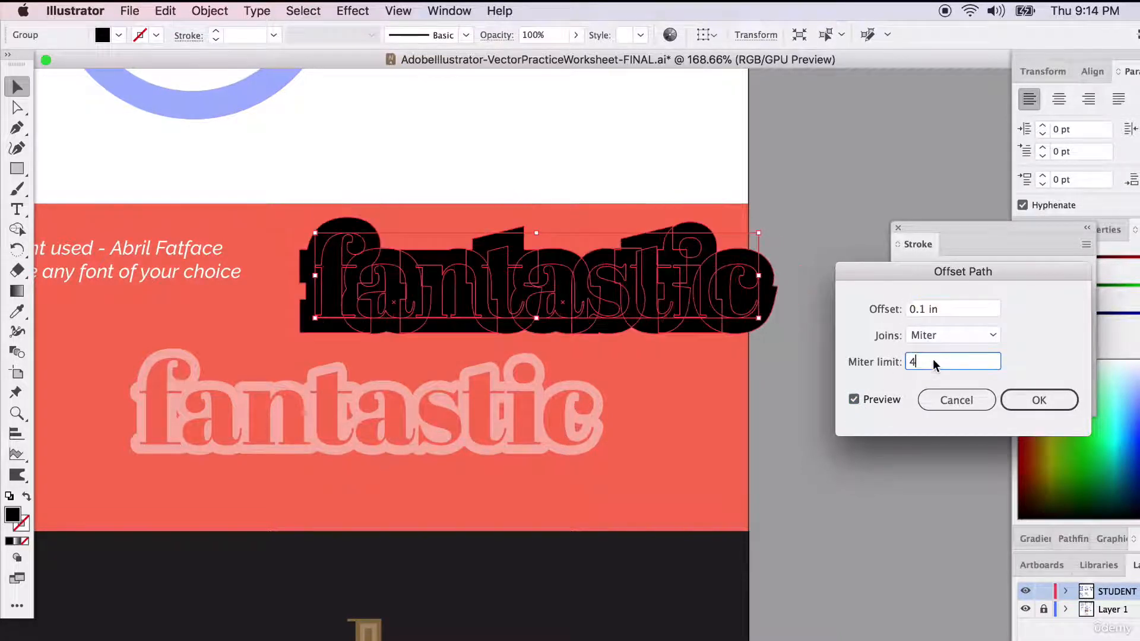
pyautogui.doubleClick(921, 311)
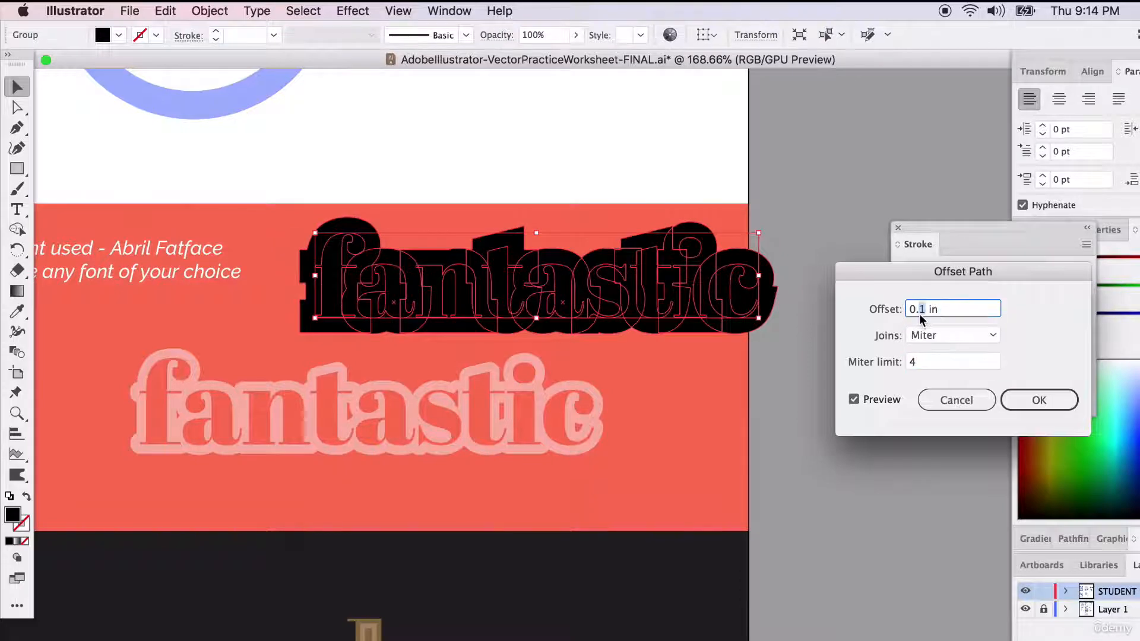
pyautogui.click(938, 363)
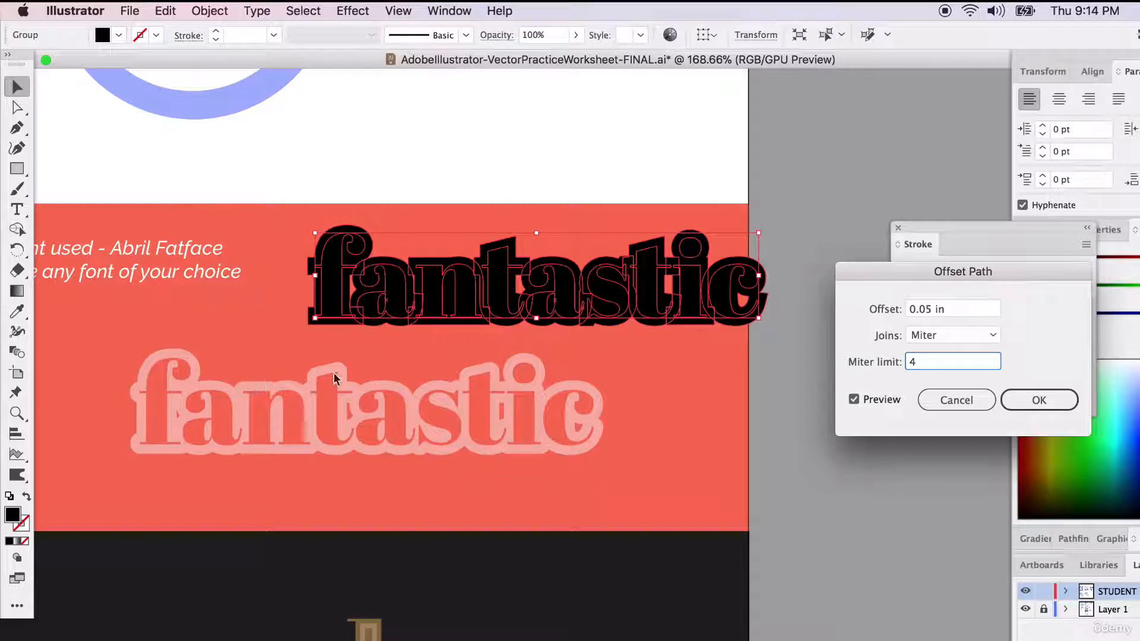
# - Set the 0.05 in path offset's joins to Round and apply it to the outlined fantastic lettering
pyautogui.click(921, 337)
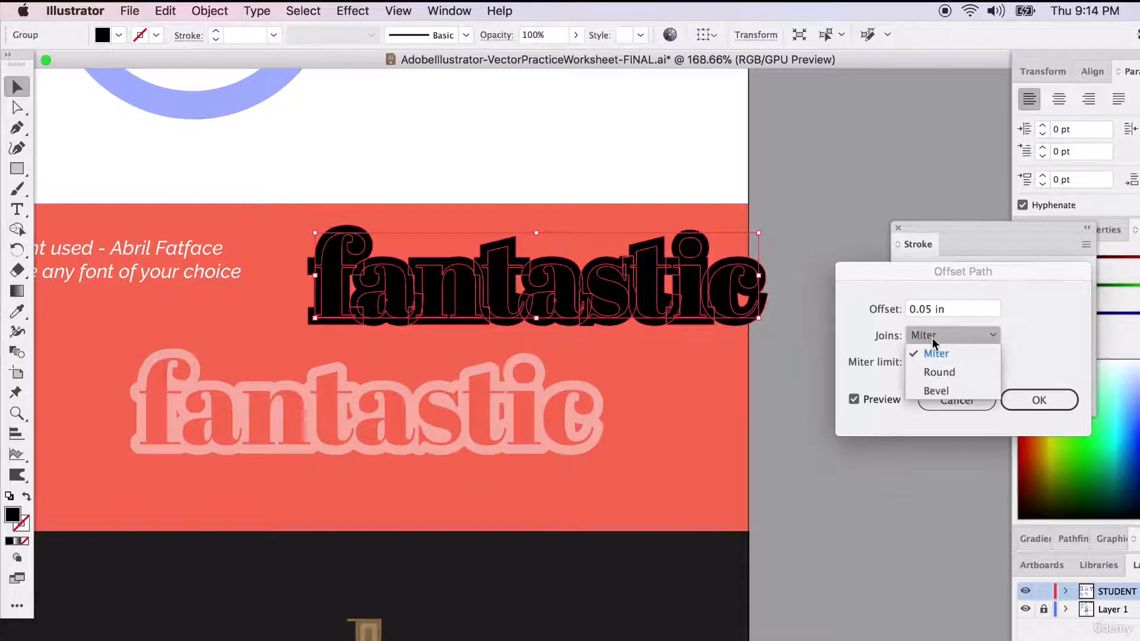
pyautogui.click(950, 372)
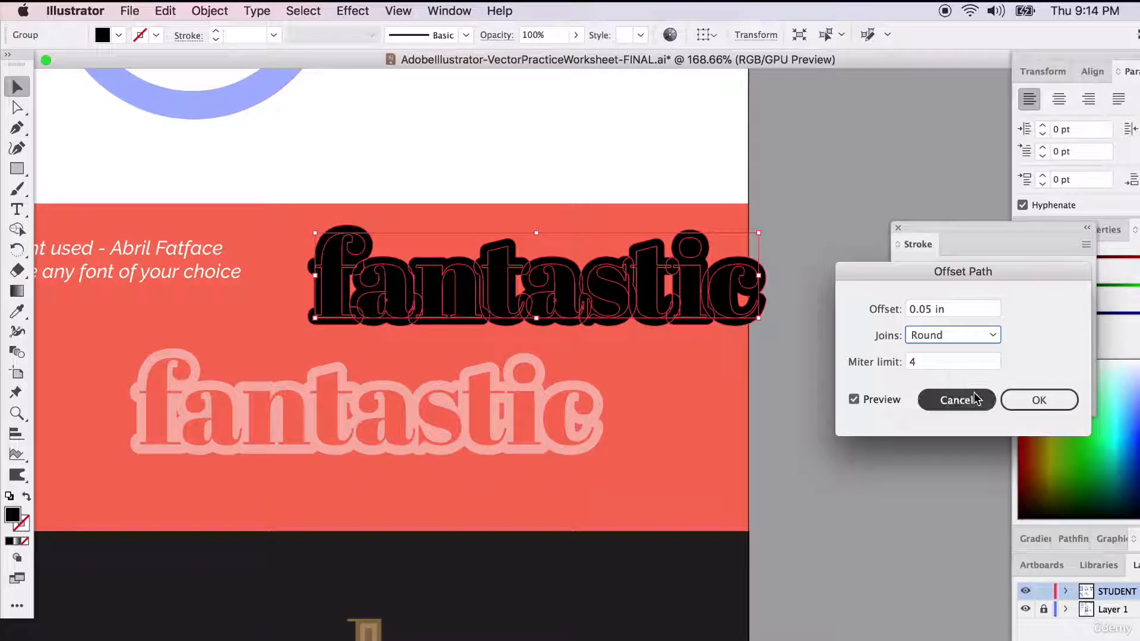
pyautogui.click(1026, 401)
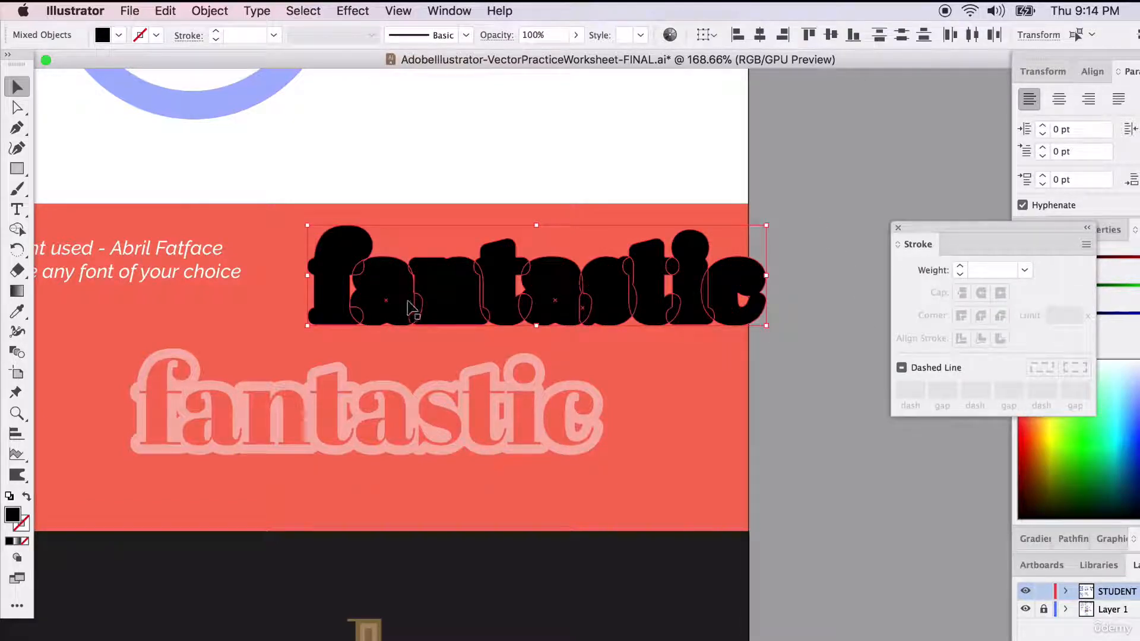
# - Fill the new offset shapes with the light pink sampled from the outline of the sample fantastic word, and deselect them
pyautogui.click(17, 311)
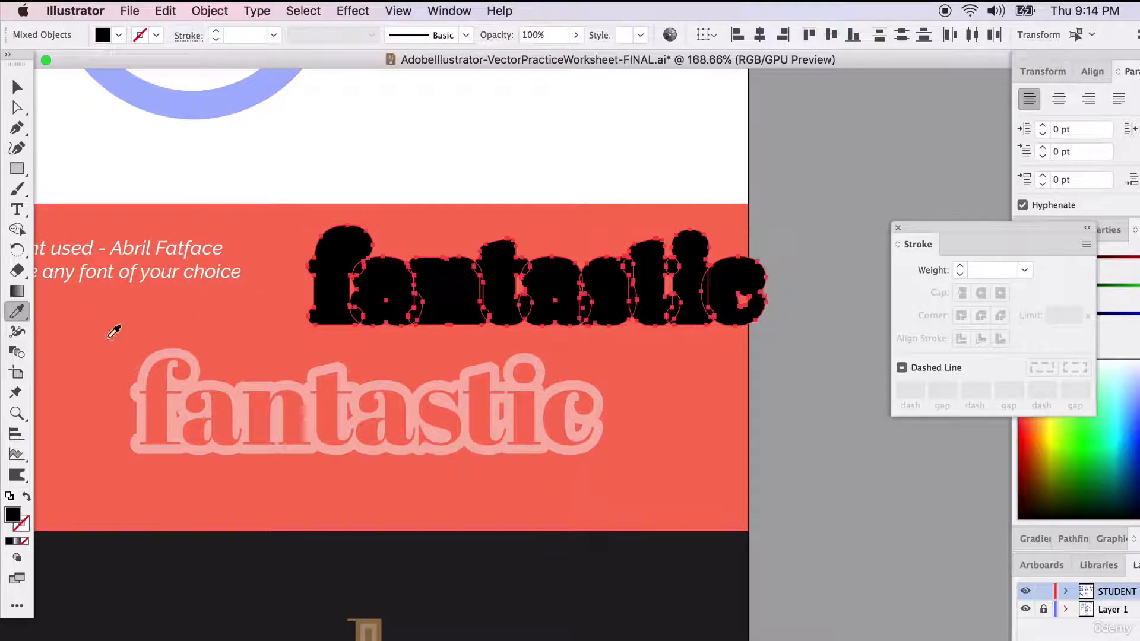
pyautogui.click(148, 365)
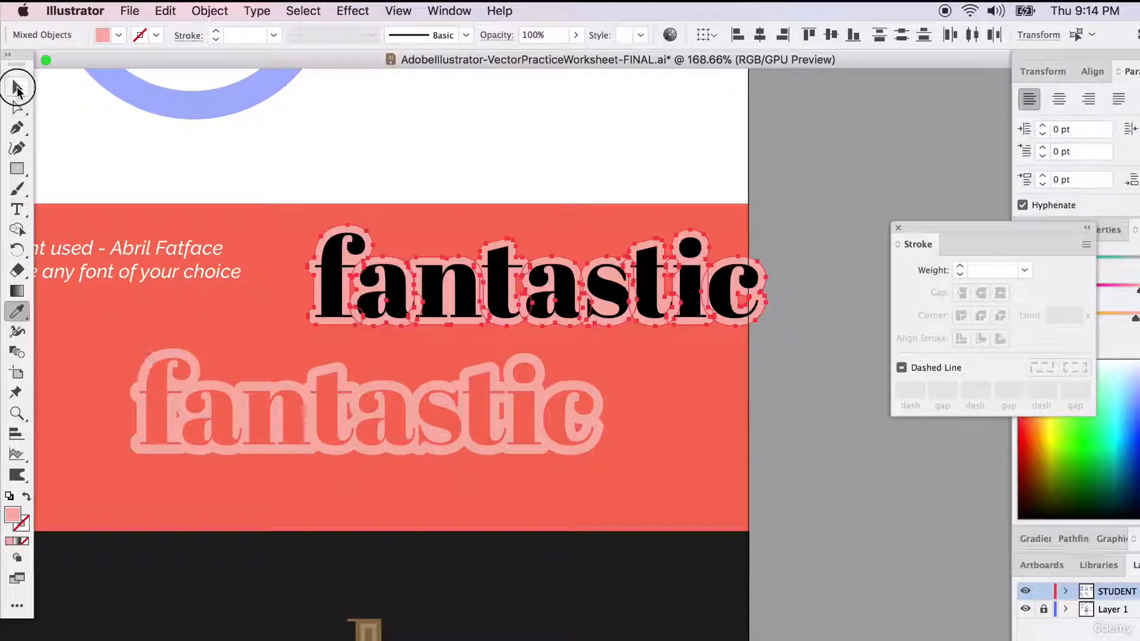
pyautogui.click(17, 87)
pyautogui.click(437, 288)
pyautogui.click(436, 304)
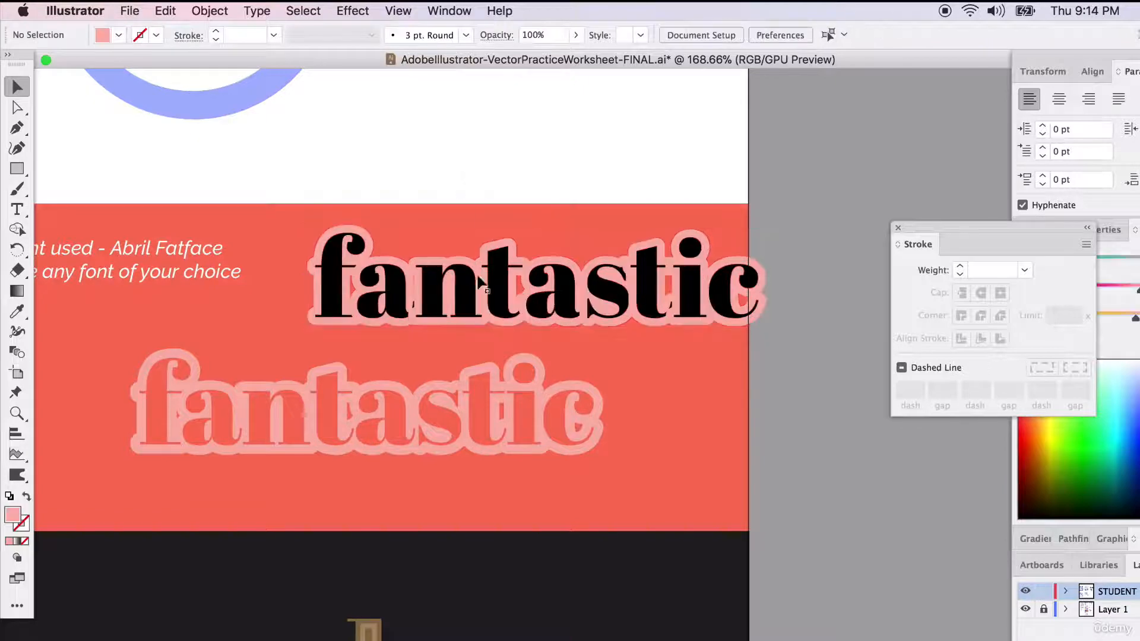
# - Ungroup the fantastic lettering so the black letters and their pink offset shapes are separate objects, and clear the selection
pyautogui.click(434, 300)
pyautogui.rightClick(437, 298)
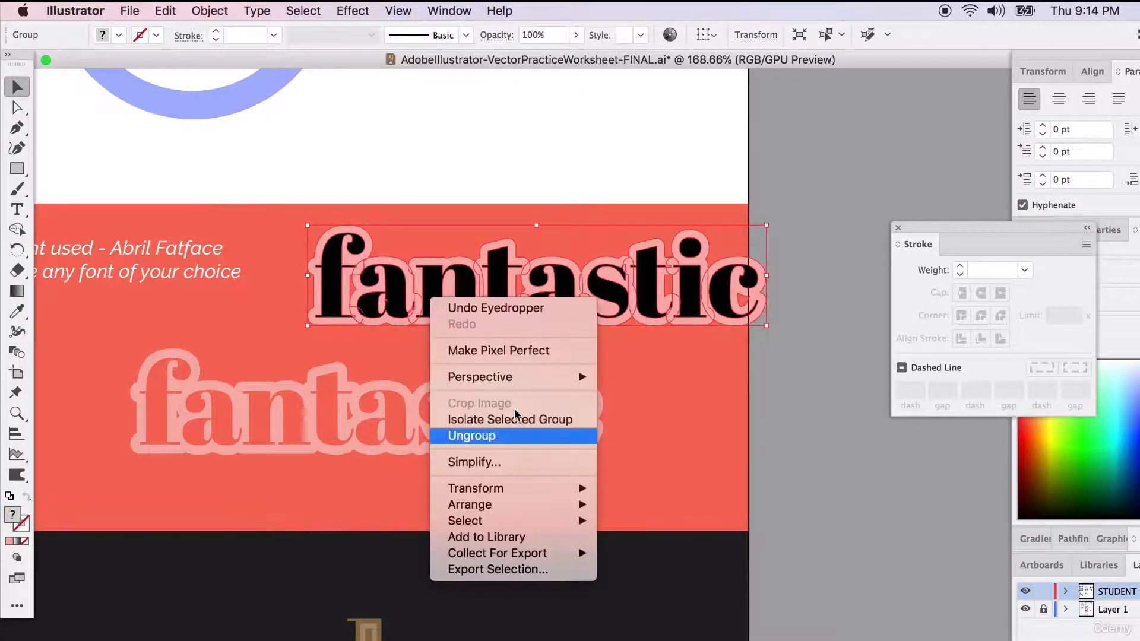
pyautogui.click(484, 436)
pyautogui.click(788, 218)
# - Select all the black letters of fantastic together and fill them with the coral sampled from the background rectangle
pyautogui.click(343, 285)
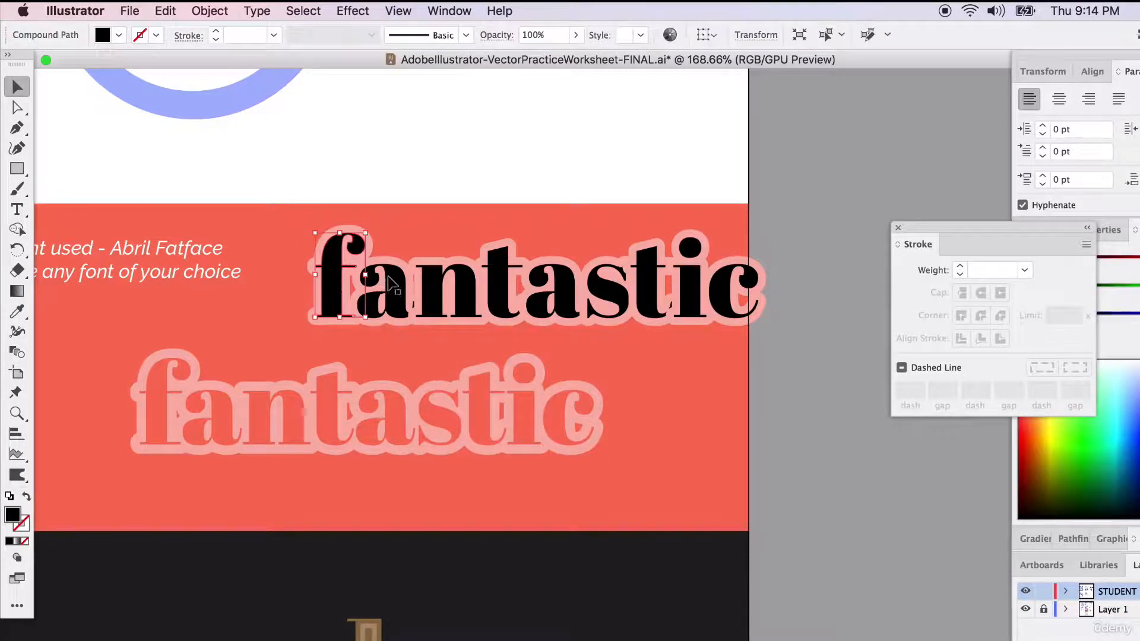
pyautogui.keyDown('shift'); pyautogui.click(443, 288); pyautogui.keyUp('shift')
pyautogui.keyDown('shift'); pyautogui.click(504, 279); pyautogui.keyUp('shift')
pyautogui.keyDown('shift'); pyautogui.click(558, 288); pyautogui.keyUp('shift')
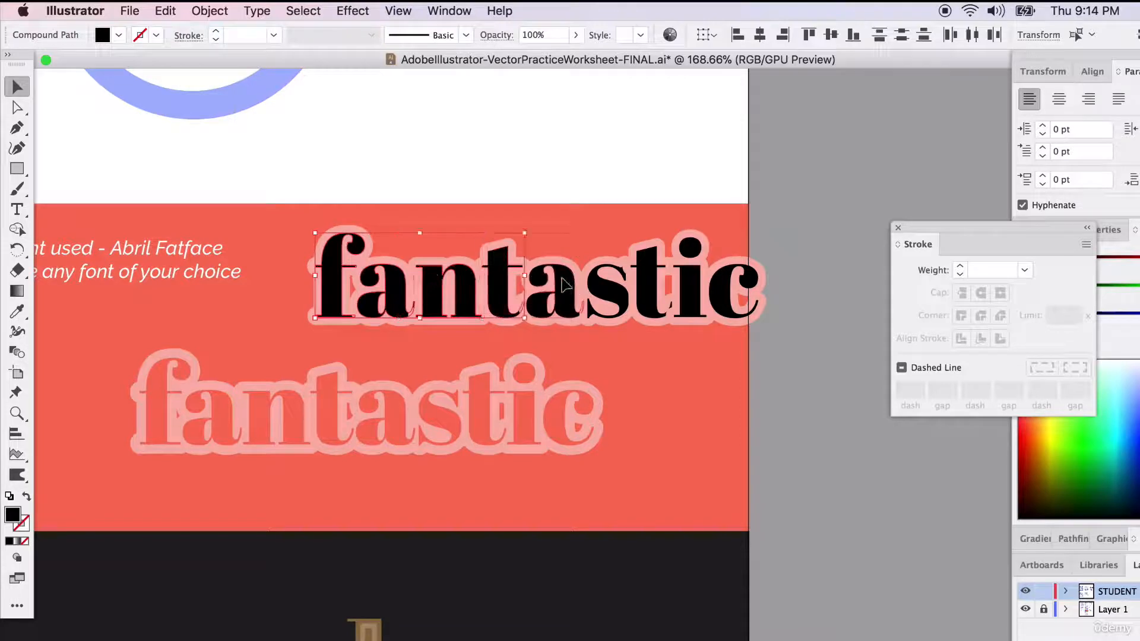
pyautogui.keyDown('shift'); pyautogui.click(603, 291); pyautogui.keyUp('shift')
pyautogui.keyDown('shift'); pyautogui.click(647, 288); pyautogui.keyUp('shift')
pyautogui.keyDown('shift'); pyautogui.click(688, 285); pyautogui.keyUp('shift')
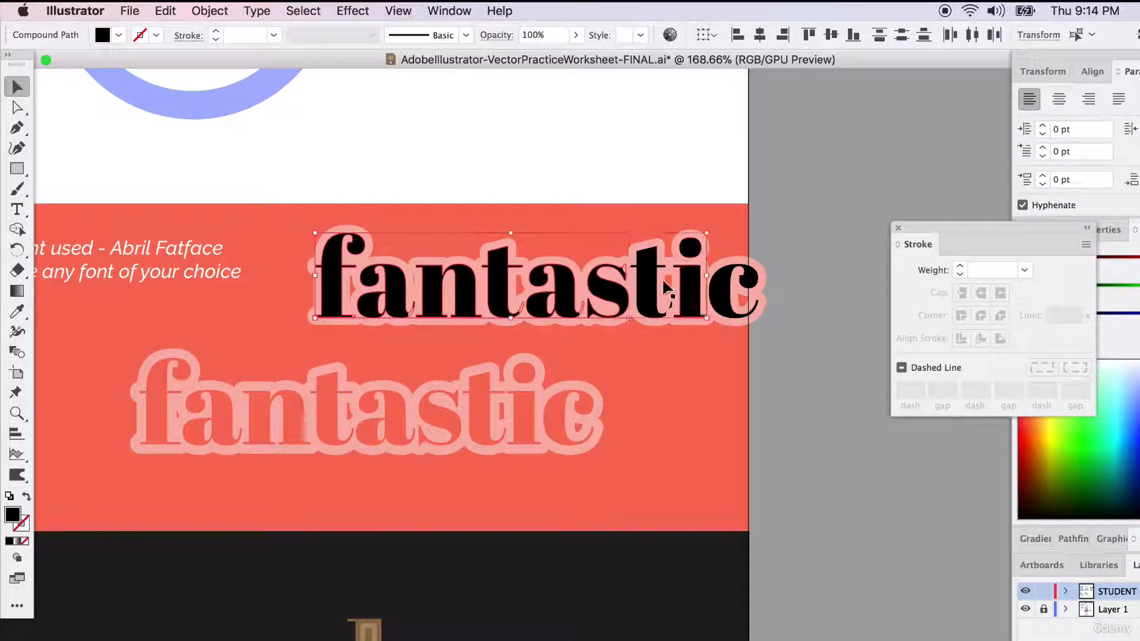
pyautogui.keyDown('shift'); pyautogui.click(713, 286); pyautogui.keyUp('shift')
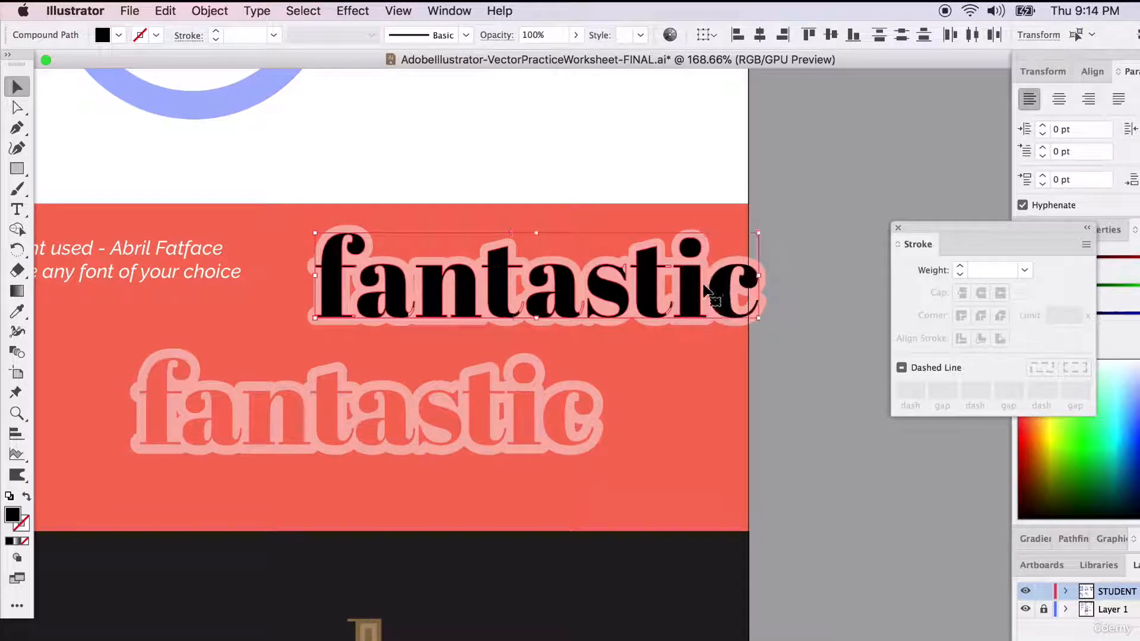
pyautogui.press('i')
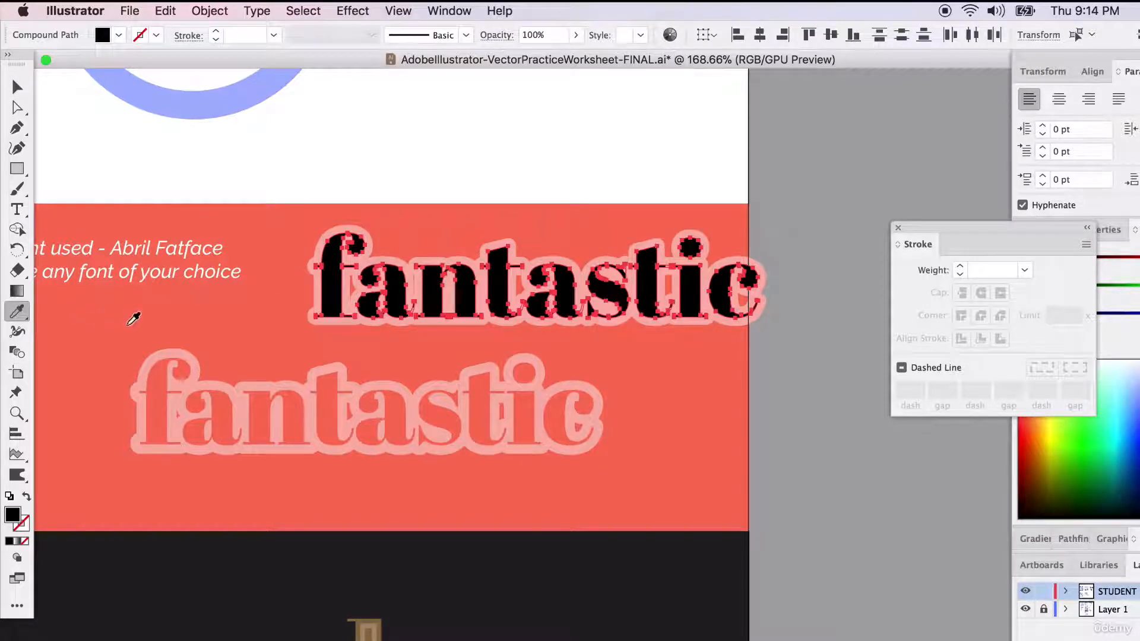
pyautogui.click(133, 315)
pyautogui.press('v')
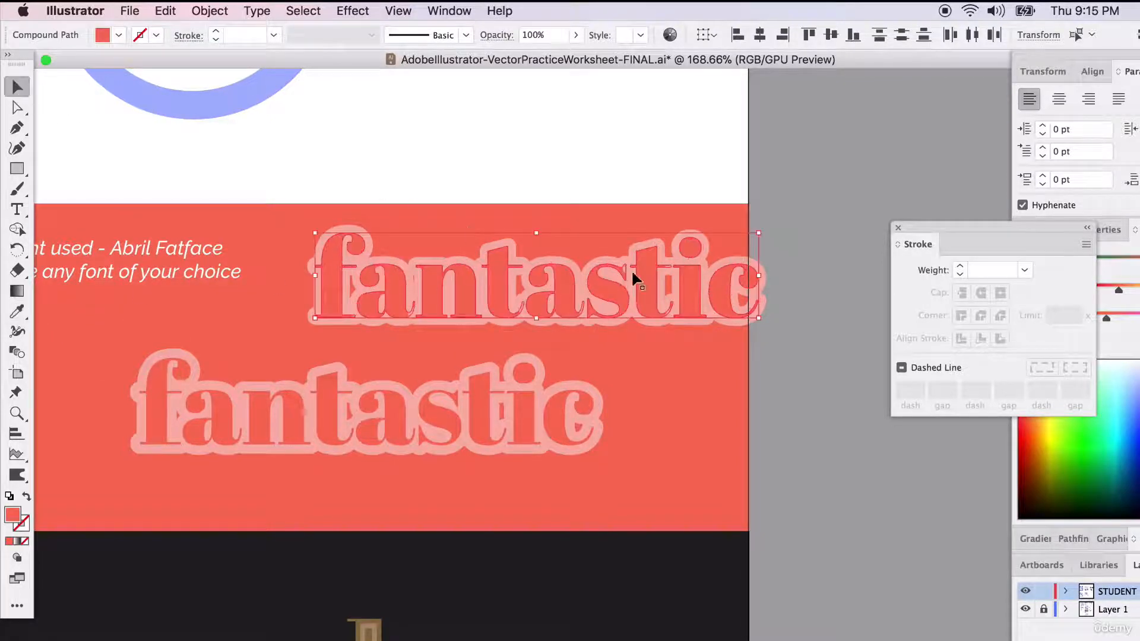
pyautogui.click(783, 321)
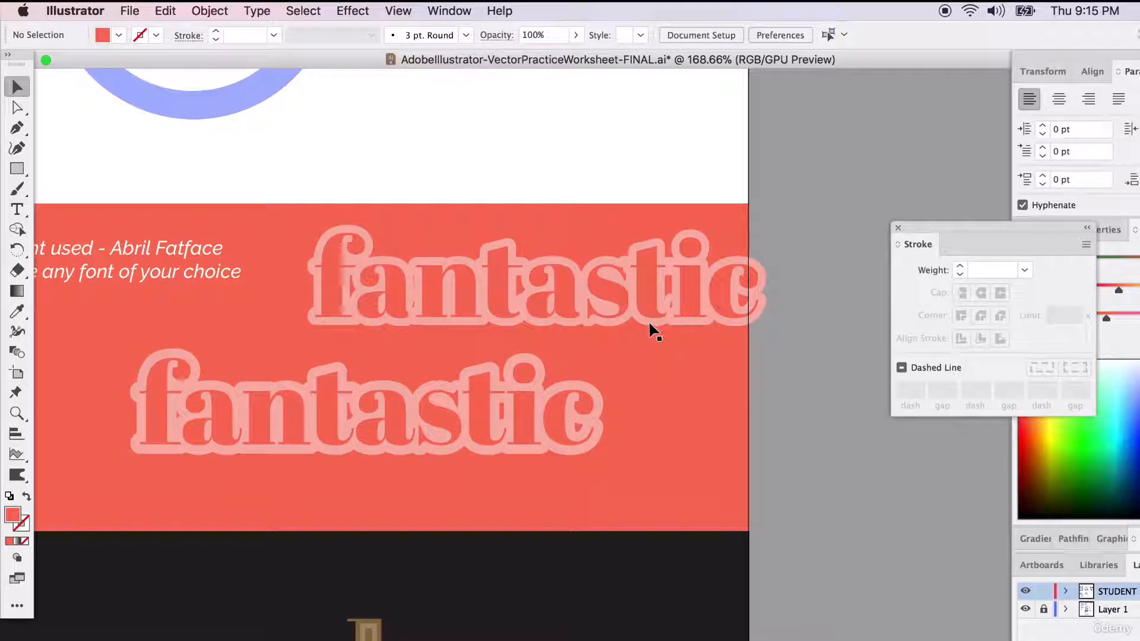
# - Nudge the letter n together with its pink offset shape slightly closer to the first a, matching the sample's spacing
pyautogui.scroll(5, 410, 312)
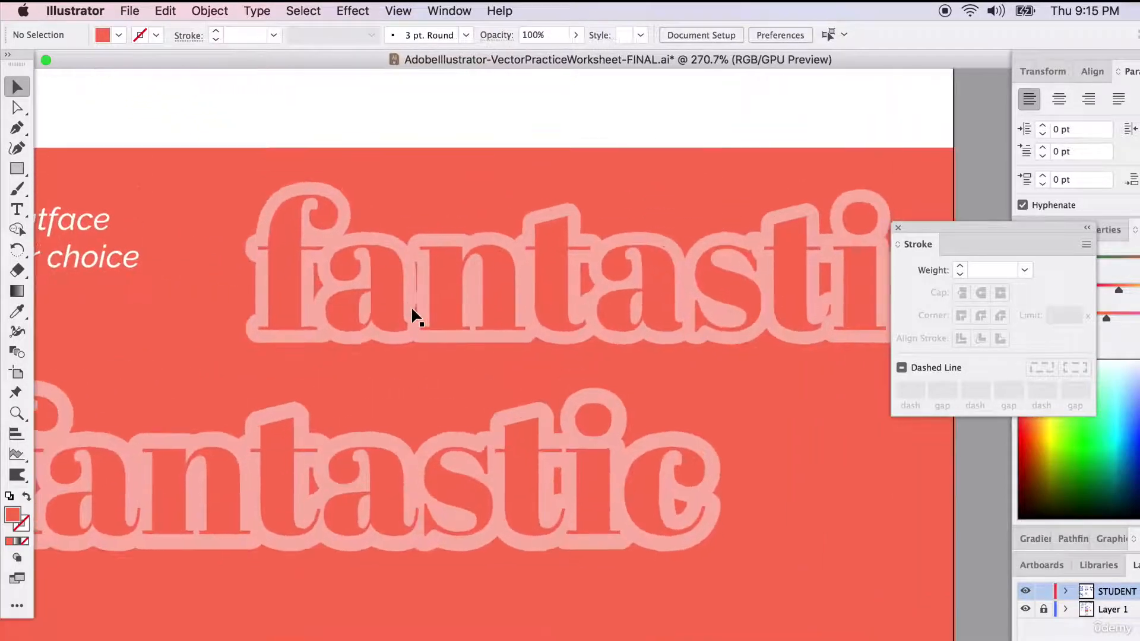
pyautogui.scroll(1, 414, 314)
pyautogui.hscroll(1, 413, 313)
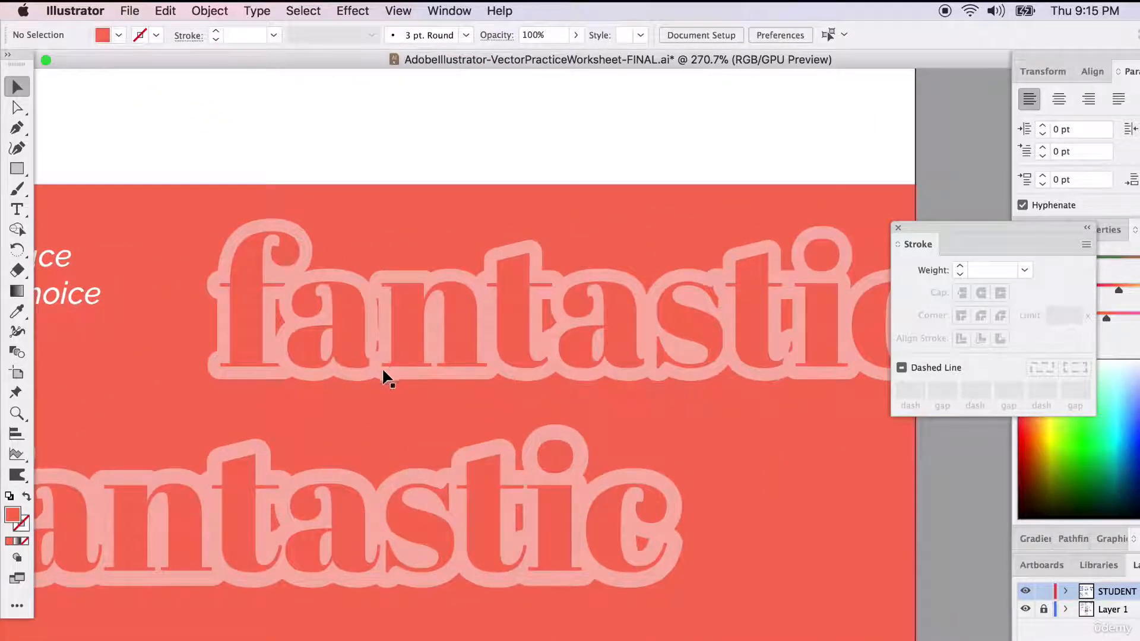
pyautogui.scroll(-1, 389, 540)
pyautogui.hscroll(-2, 389, 541)
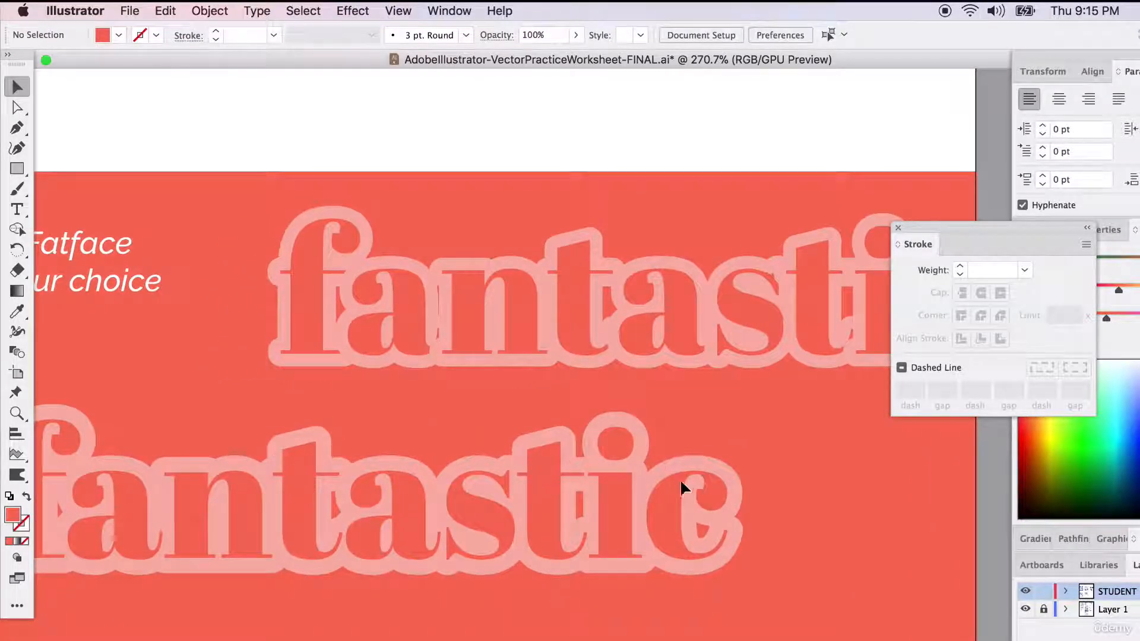
pyautogui.scroll(2, 476, 351)
pyautogui.hscroll(4, 476, 351)
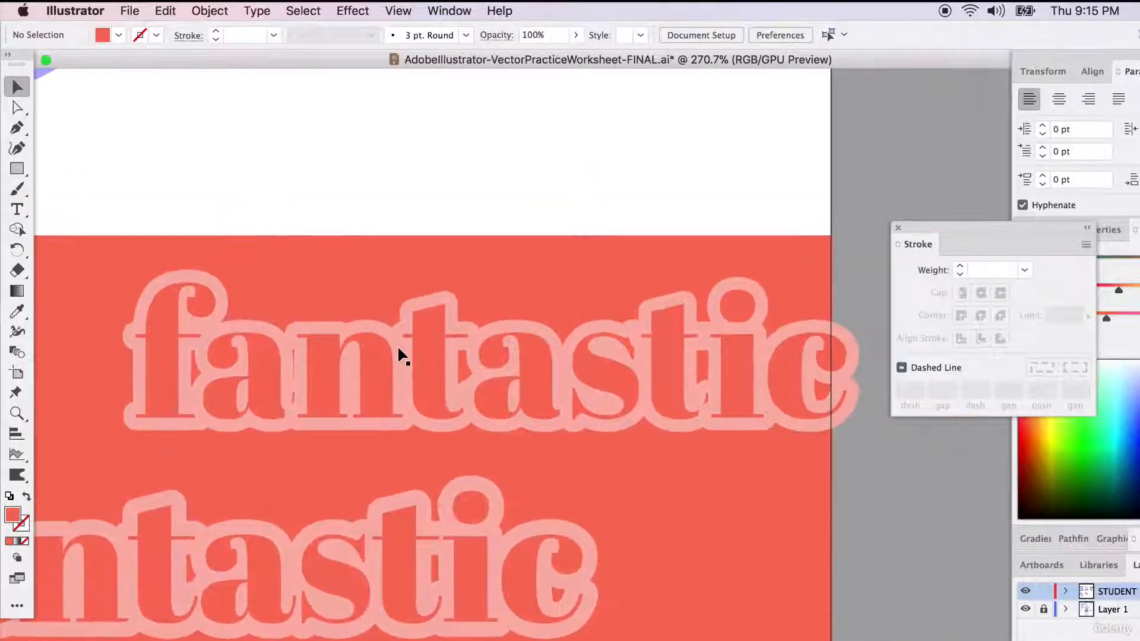
pyautogui.click(289, 360)
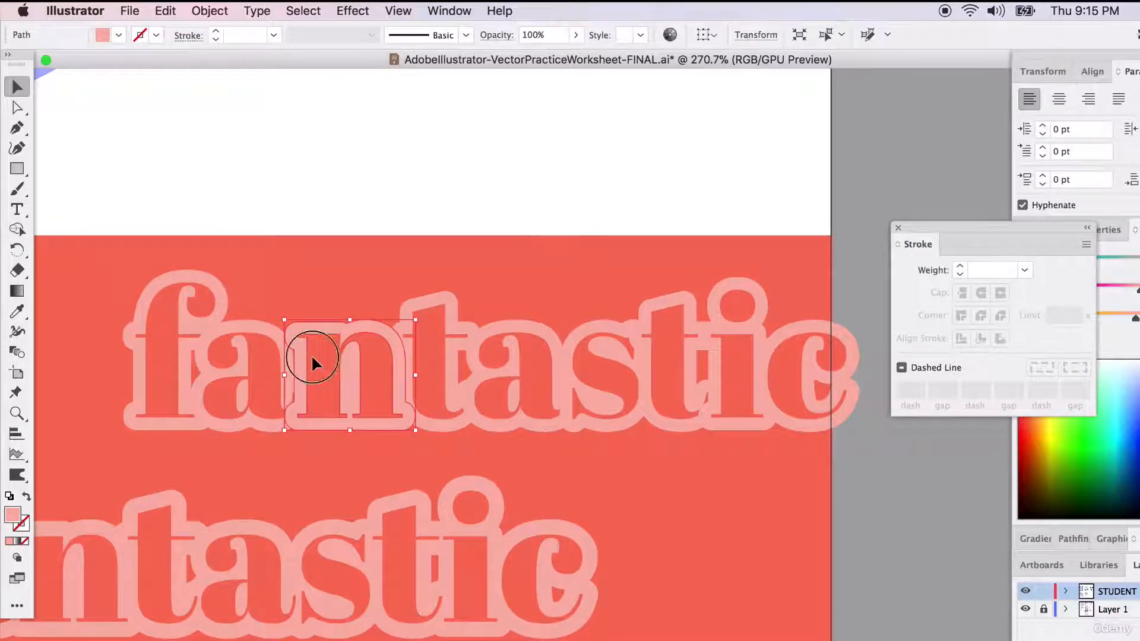
pyautogui.keyDown('shift'); pyautogui.click(315, 354); pyautogui.keyUp('shift')
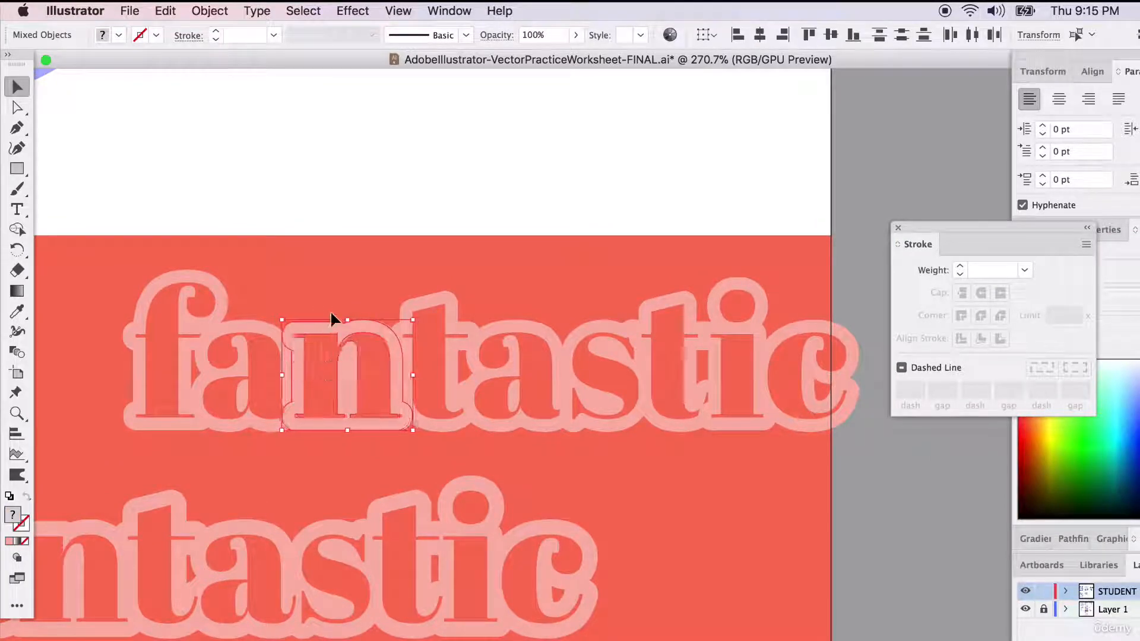
pyautogui.click(374, 273)
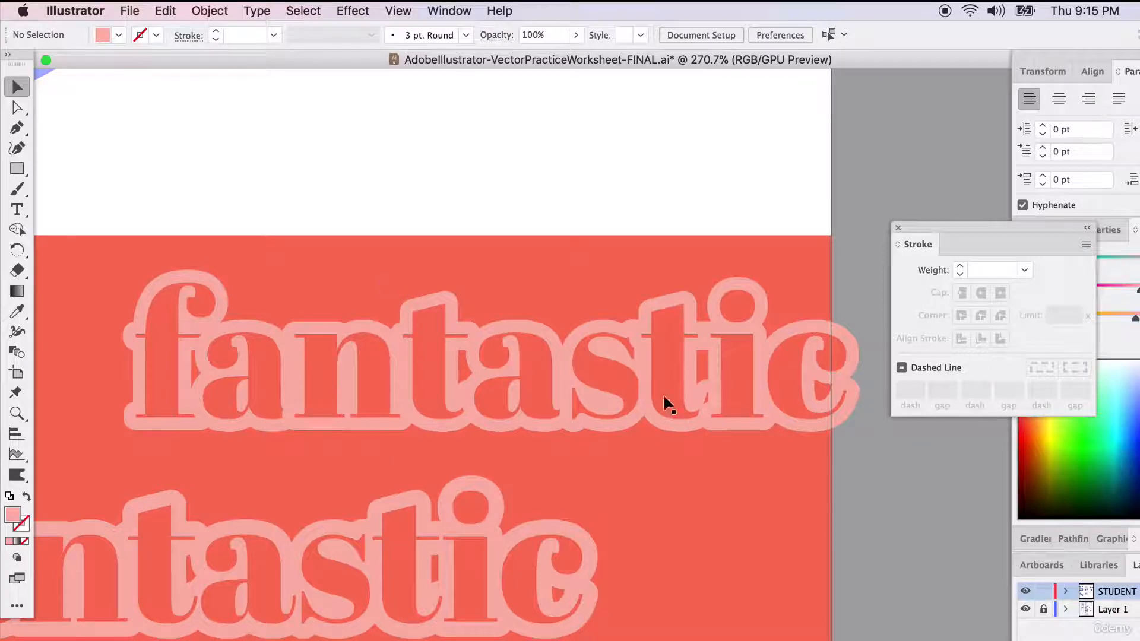
# - Select the pink offset shapes behind all the letters of the upper fantastic and send them to the back
pyautogui.keyDown('alt'); pyautogui.scroll(3, 710, 406); pyautogui.keyUp('alt')
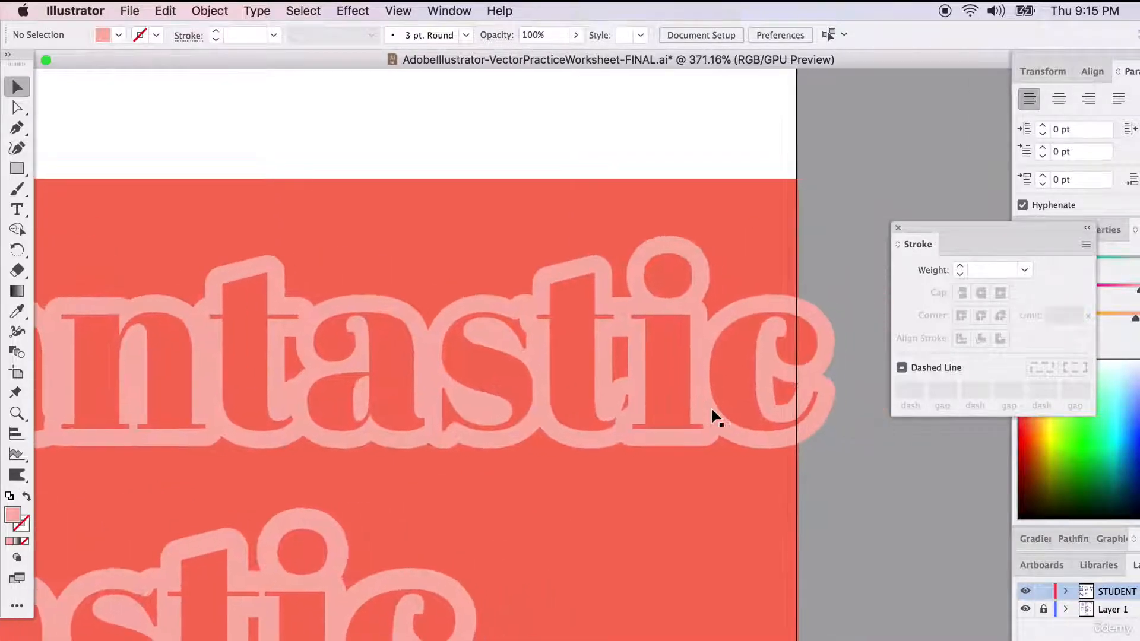
pyautogui.click(637, 351)
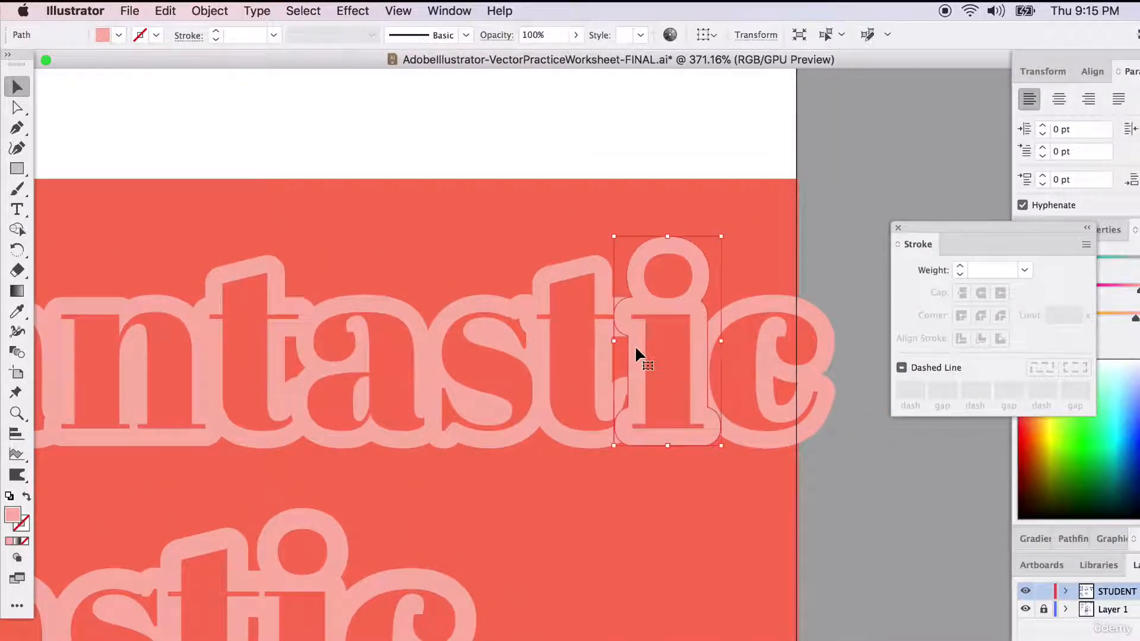
pyautogui.keyDown('shift'); pyautogui.click(740, 300); pyautogui.keyUp('shift')
pyautogui.keyDown('shift'); pyautogui.click(600, 263); pyautogui.keyUp('shift')
pyautogui.keyDown('shift'); pyautogui.click(488, 310); pyautogui.keyUp('shift')
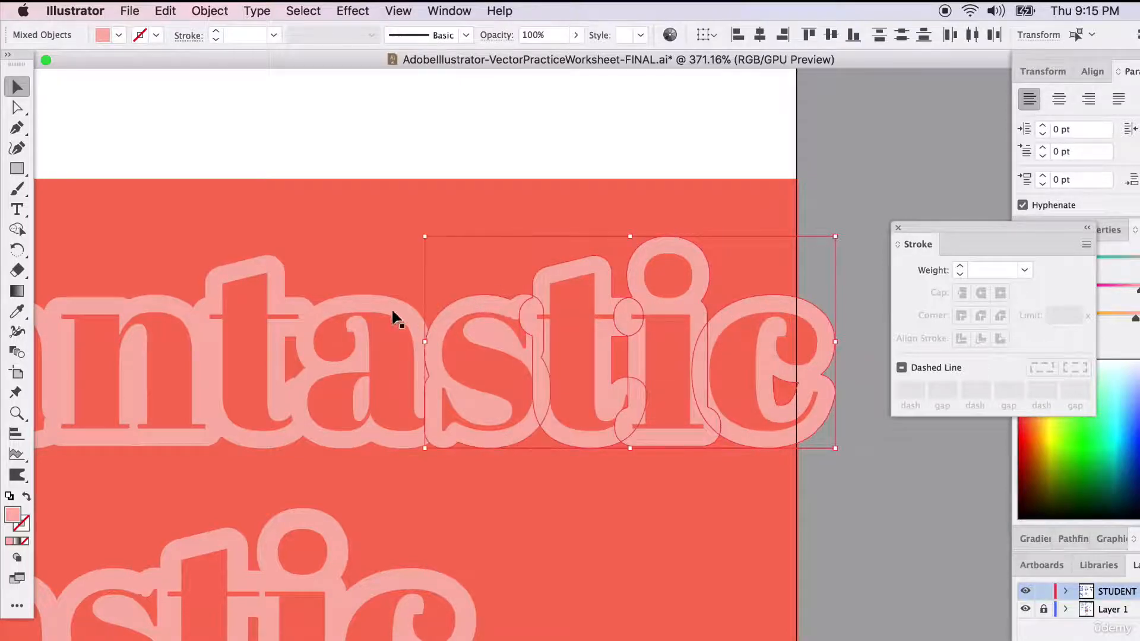
pyautogui.keyDown('shift'); pyautogui.click(362, 307); pyautogui.keyUp('shift')
pyautogui.keyDown('shift'); pyautogui.click(272, 262); pyautogui.keyUp('shift')
pyautogui.hscroll(-6, 274, 267)
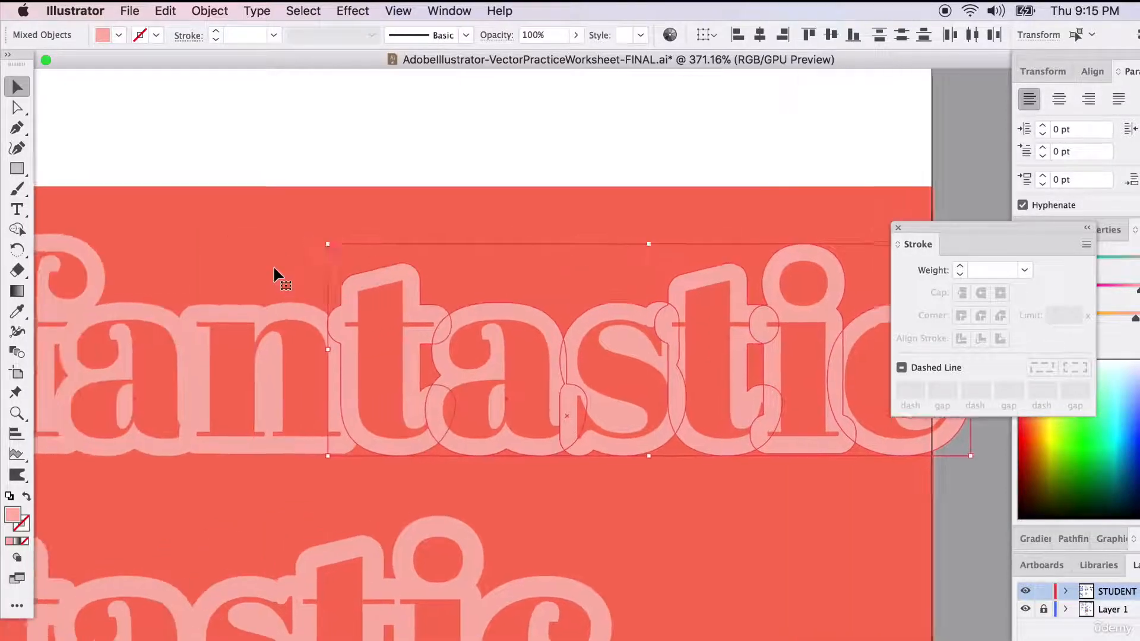
pyautogui.keyDown('shift'); pyautogui.click(170, 274); pyautogui.keyUp('shift')
pyautogui.keyDown('shift'); pyautogui.click(295, 330); pyautogui.keyUp('shift')
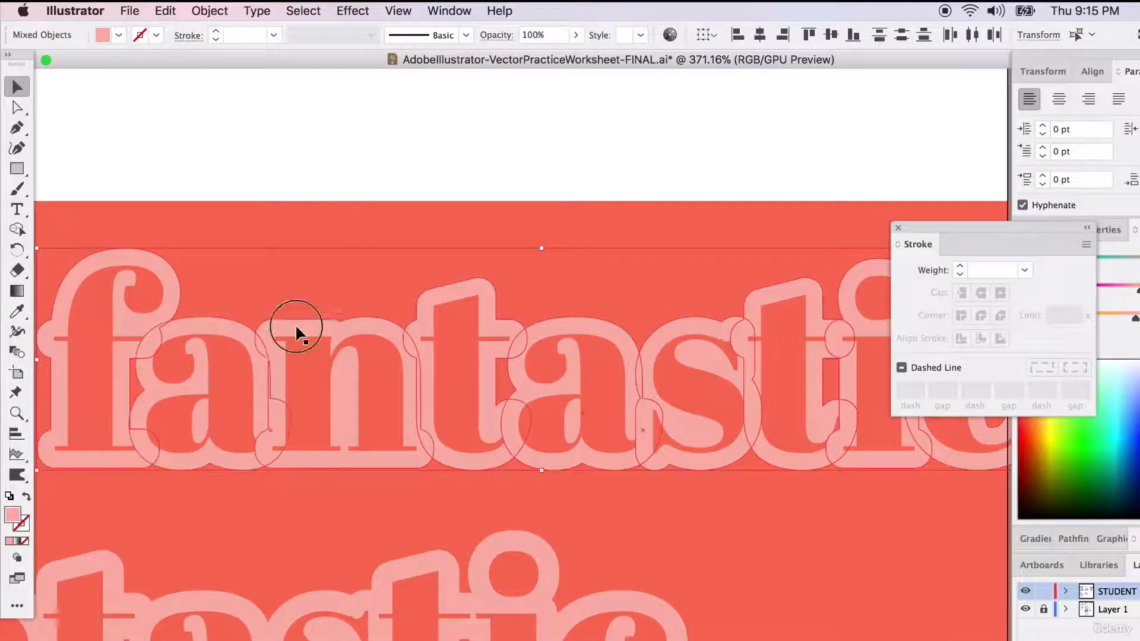
pyautogui.rightClick(383, 342)
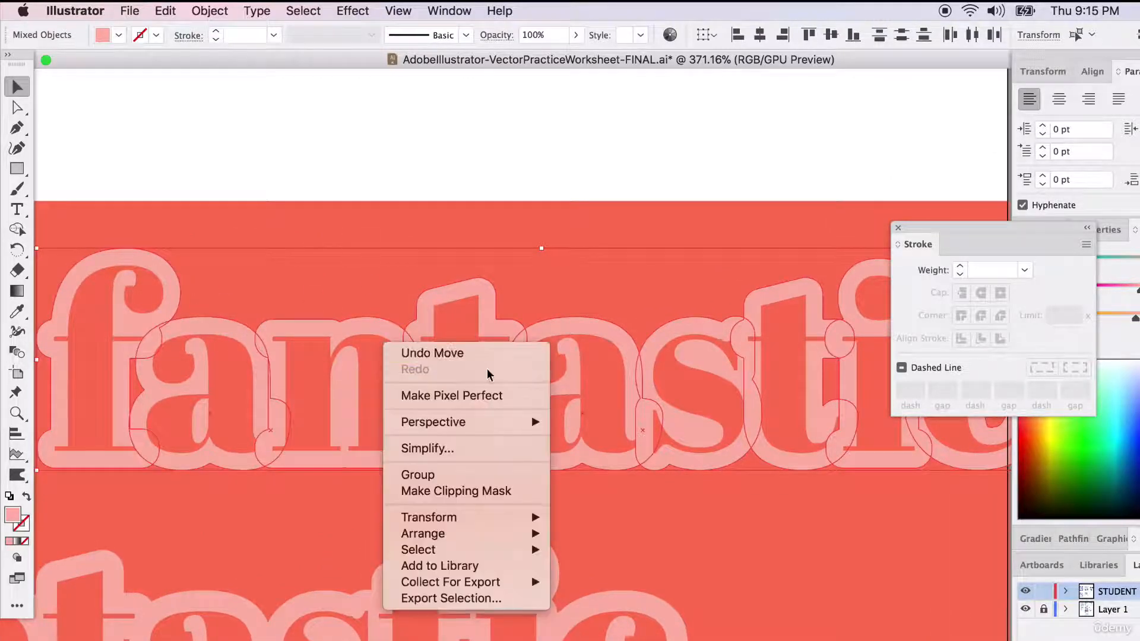
pyautogui.moveTo(471, 533)
pyautogui.click(611, 583)
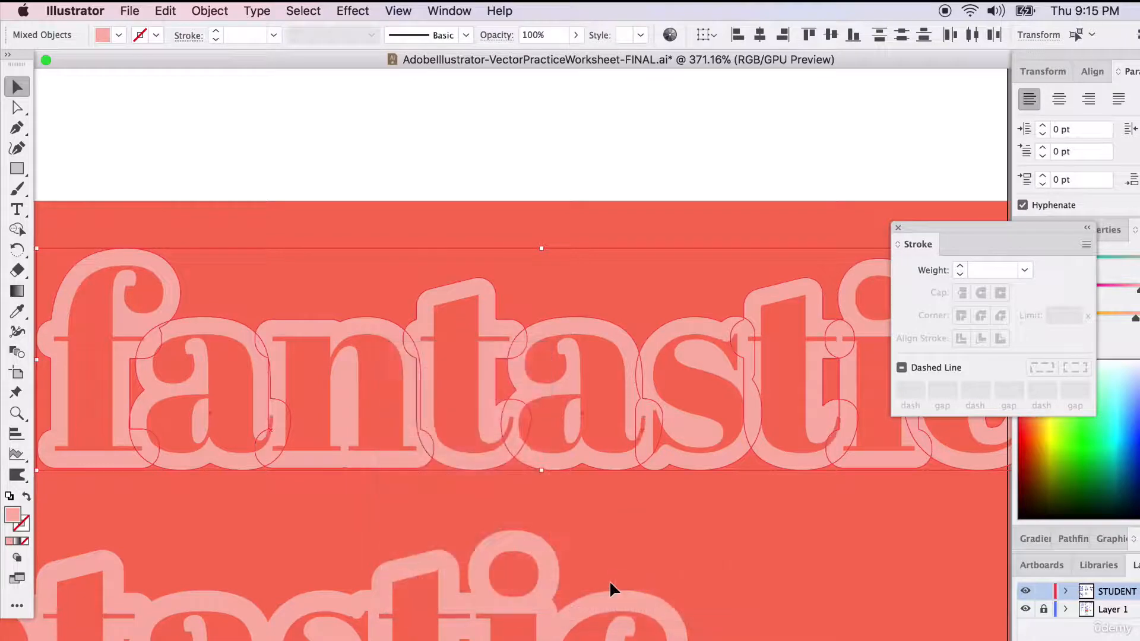
pyautogui.click(369, 191)
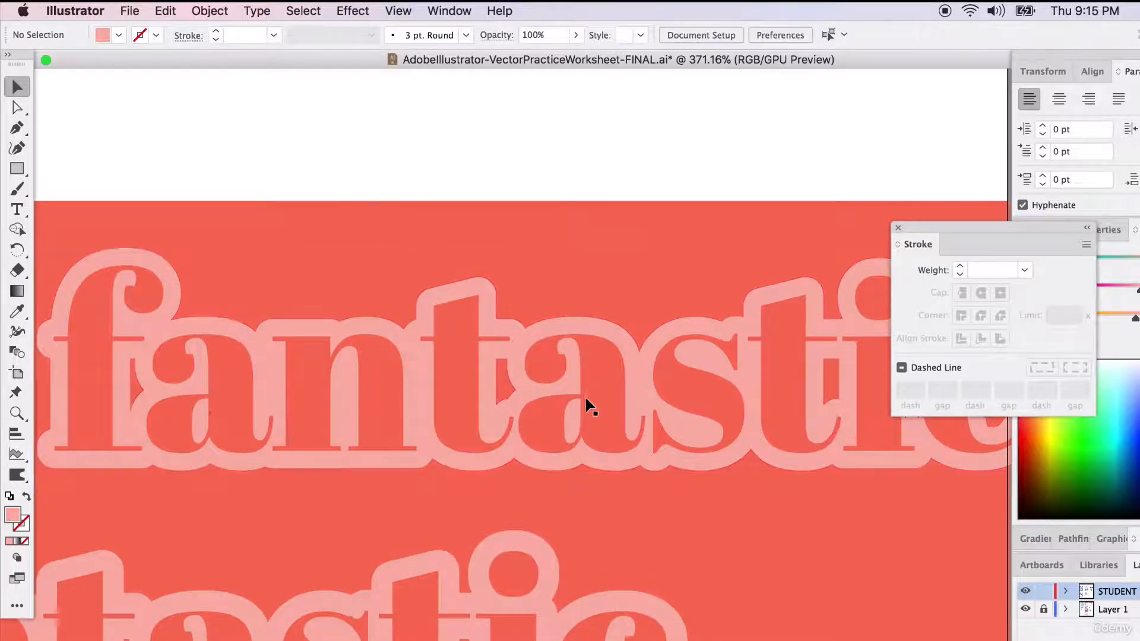
# - Select all coral letters and pink offset shapes of the upper fantastic word and group them
pyautogui.scroll(-1, 366, 385)
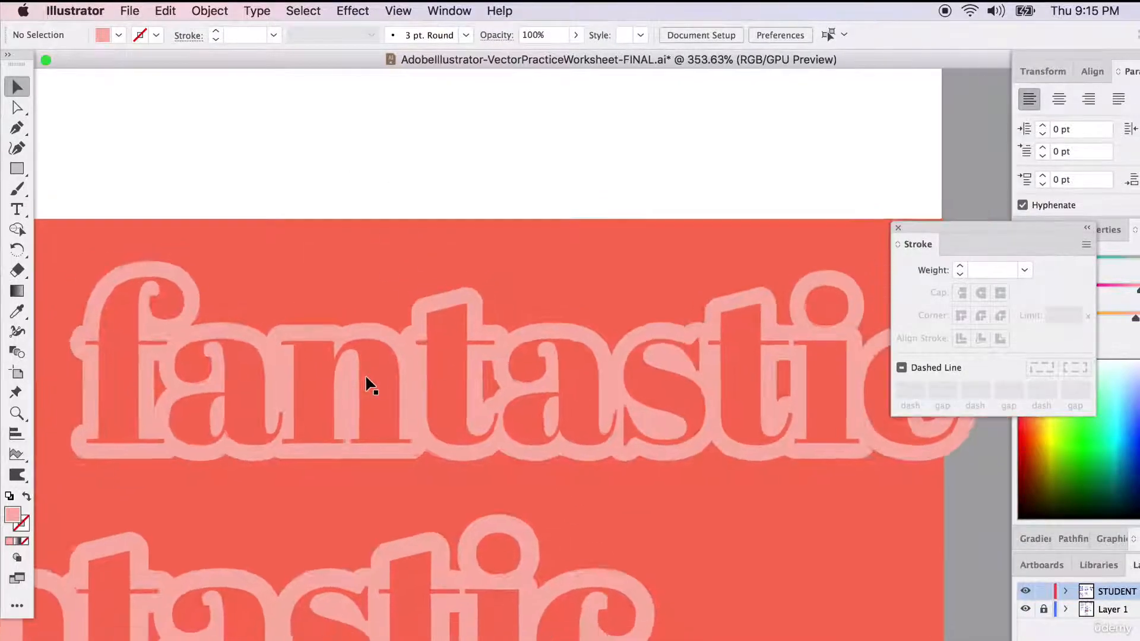
pyautogui.scroll(-4, 368, 386)
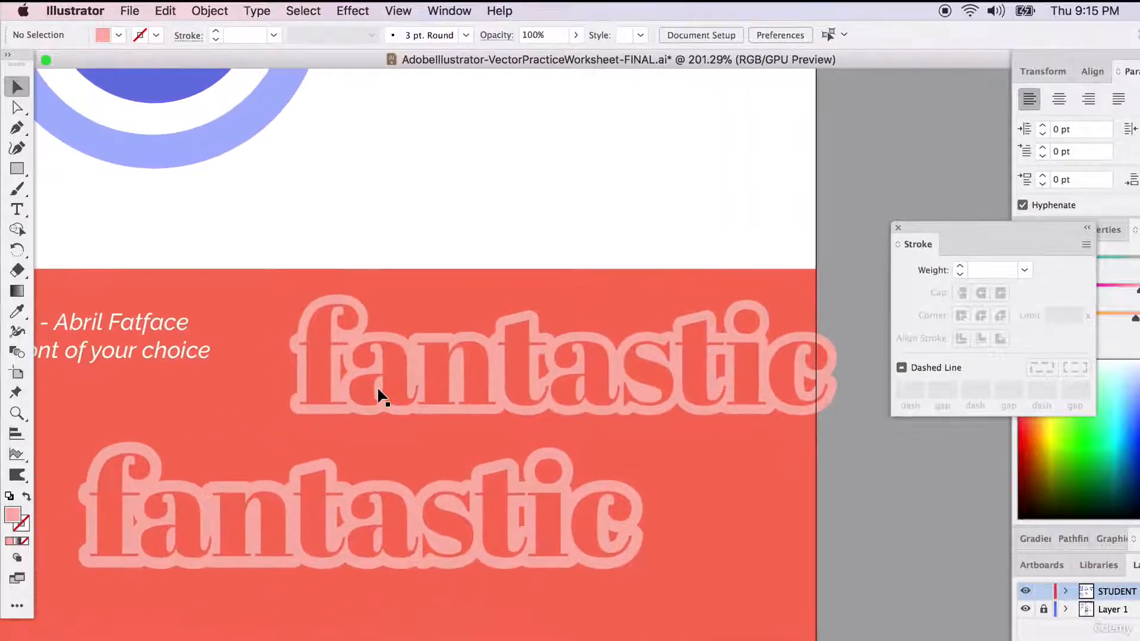
pyautogui.scroll(-1, 380, 397)
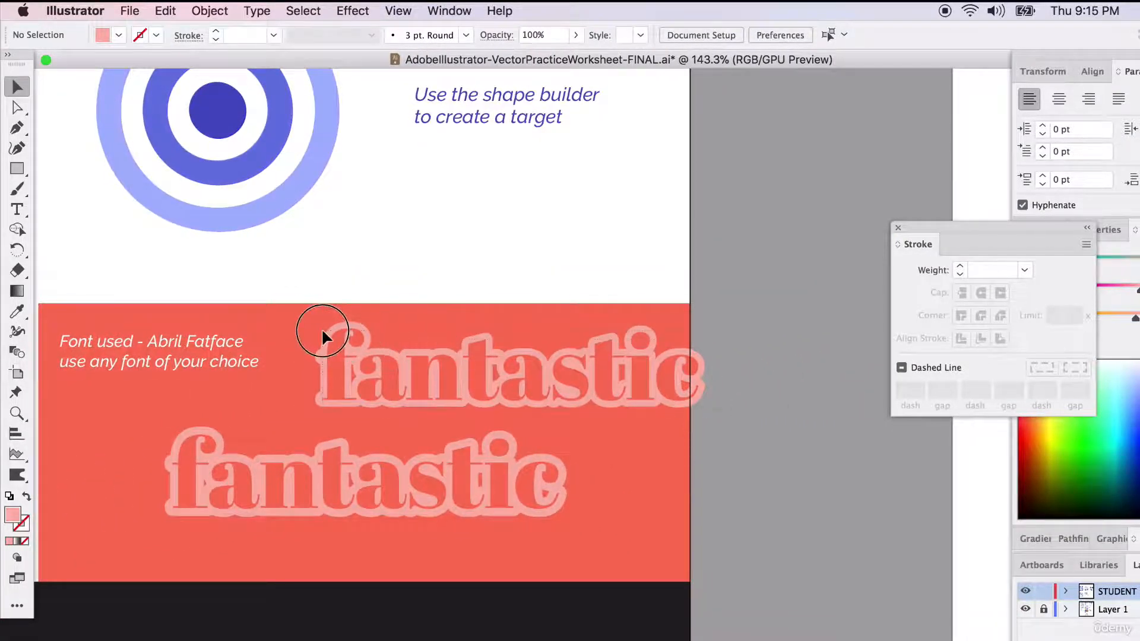
pyautogui.moveTo(323, 330); pyautogui.dragTo(315, 356)
pyautogui.rightClick(343, 361)
pyautogui.click(383, 493)
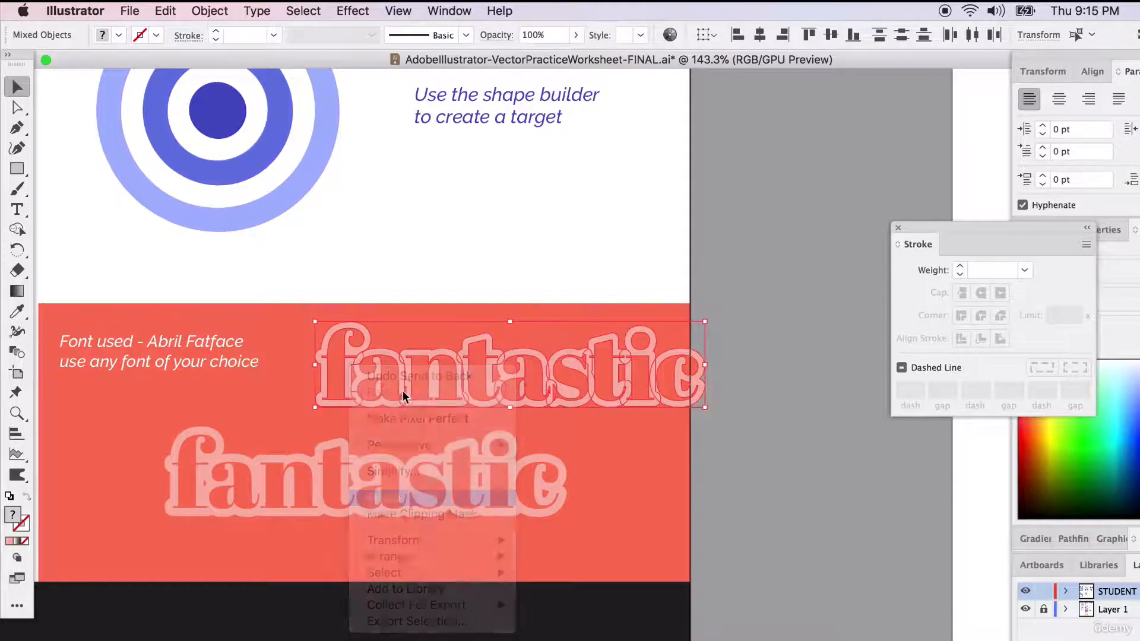
# - Move the grouped fantastic lettering onto the sample word and scale it slightly larger to match the sample's size
pyautogui.moveTo(357, 460); pyautogui.dragTo(258, 488)
pyautogui.moveTo(555, 436); pyautogui.dragTo(569, 431)
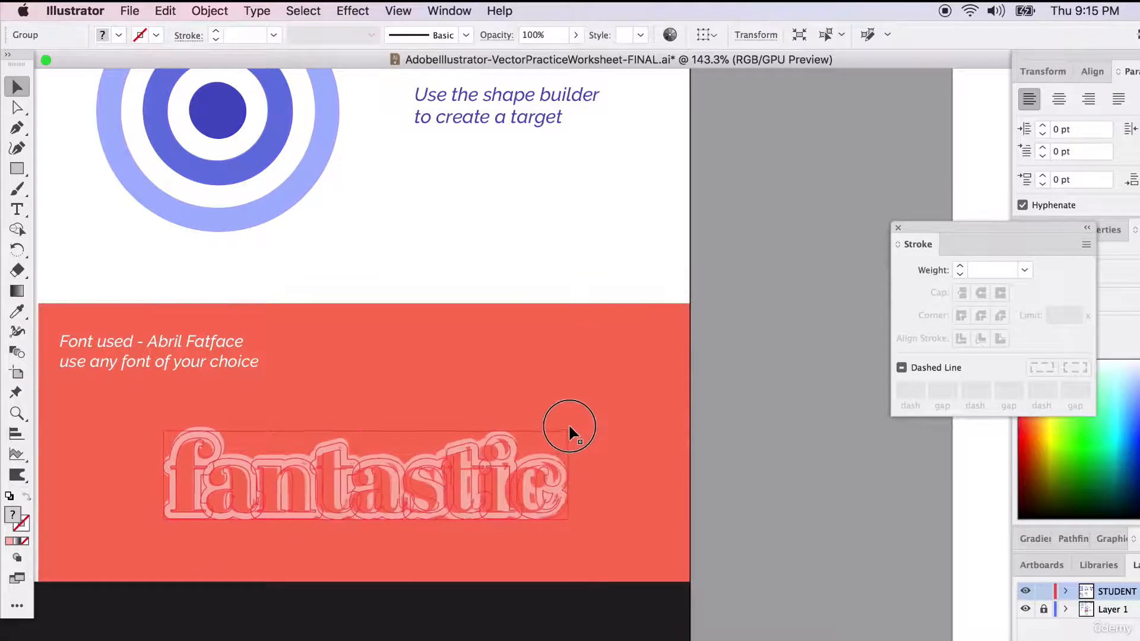
pyautogui.moveTo(533, 466); pyautogui.dragTo(530, 460)
pyautogui.click(749, 472)
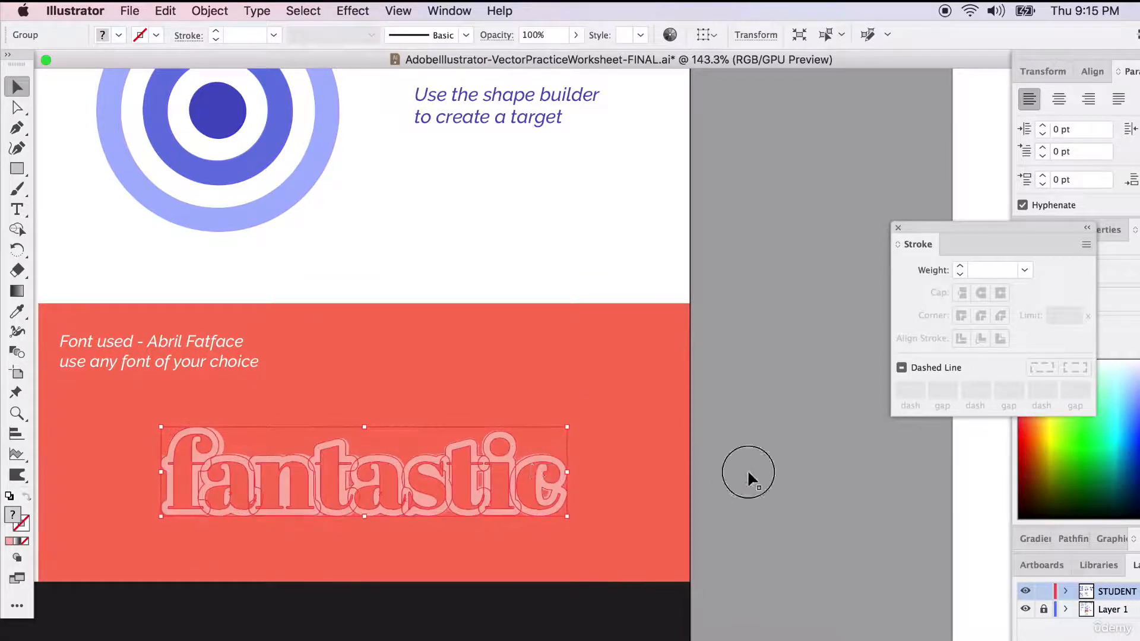
# - Add the black Abril Fatface text "modern" below the artboard, under the arched modern sample
pyautogui.hscroll(-1, 230, 557)
pyautogui.scroll(-2, 229, 557)
pyautogui.hscroll(-3, 229, 557)
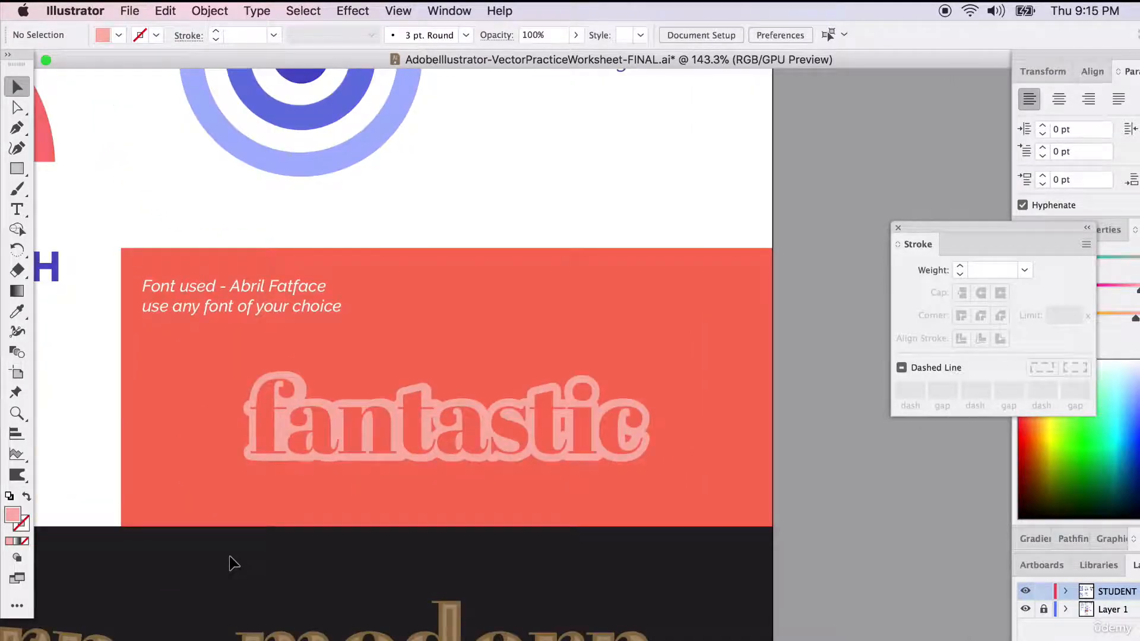
pyautogui.scroll(-3, 233, 563)
pyautogui.hscroll(-10, 234, 562)
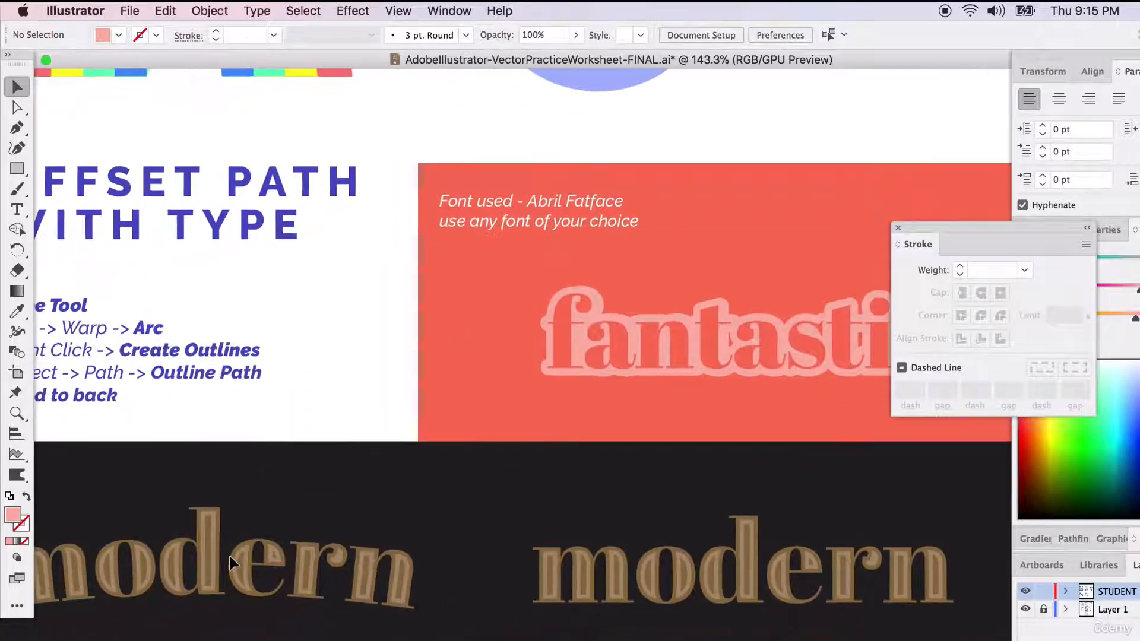
pyautogui.scroll(-2, 231, 559)
pyautogui.hscroll(-4, 230, 559)
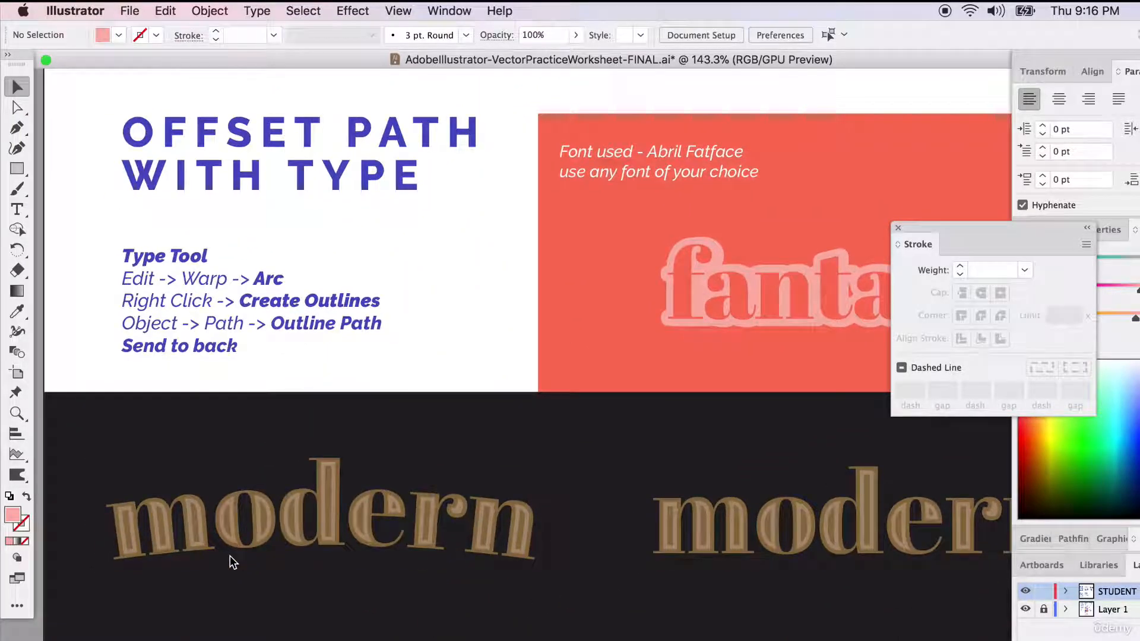
pyautogui.scroll(-2, 231, 573)
pyautogui.hscroll(-2, 231, 573)
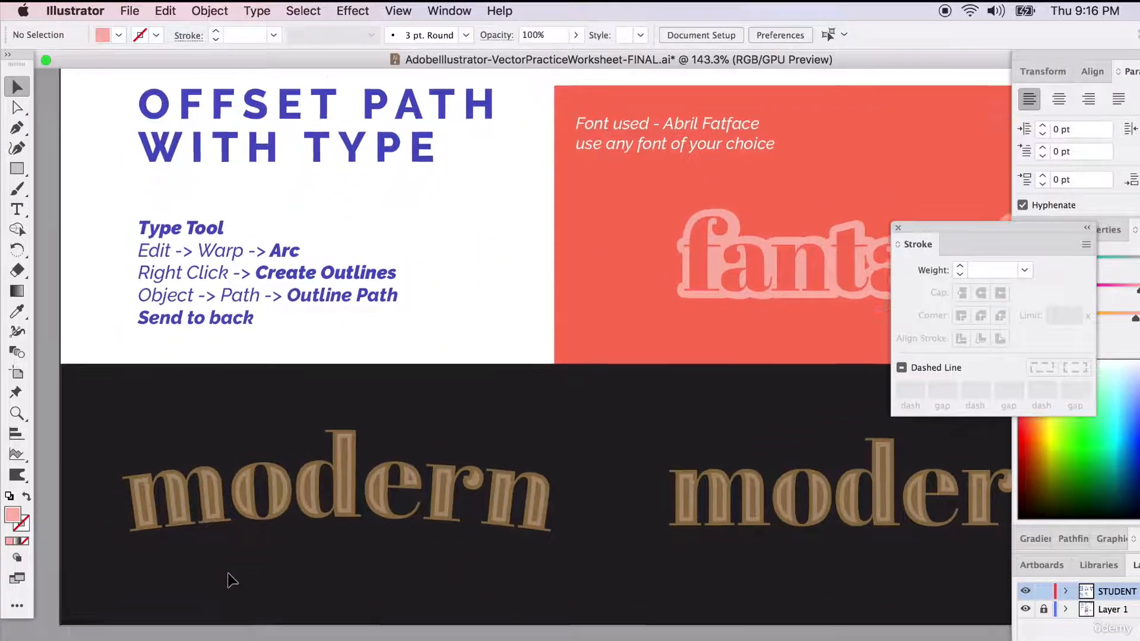
pyautogui.scroll(-2, 228, 576)
pyautogui.hscroll(-1, 228, 576)
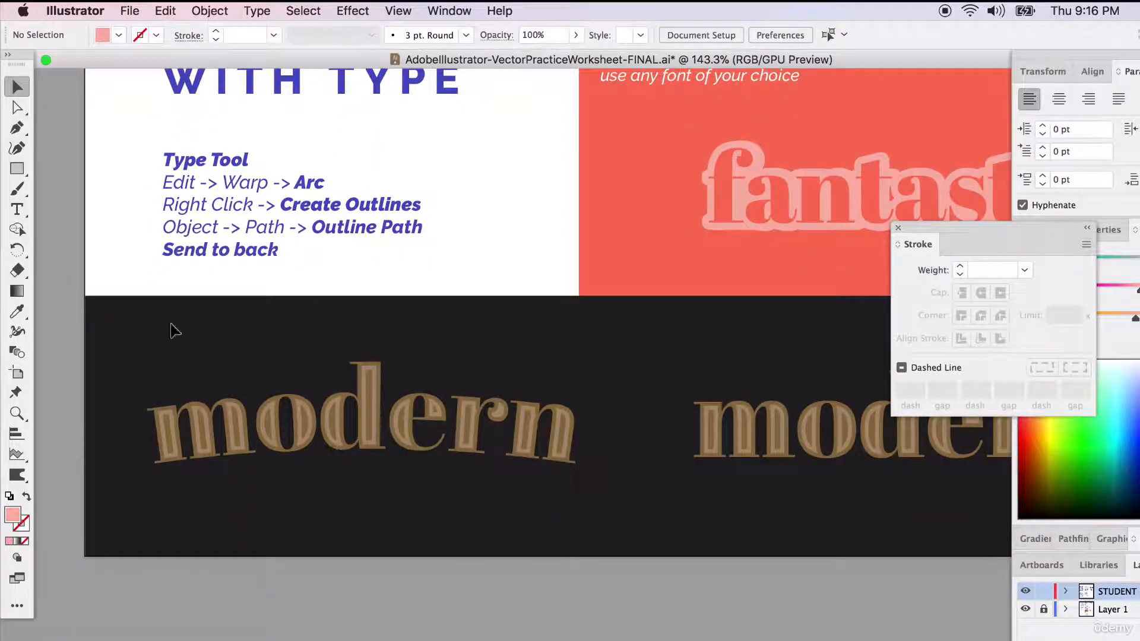
pyautogui.click(16, 209)
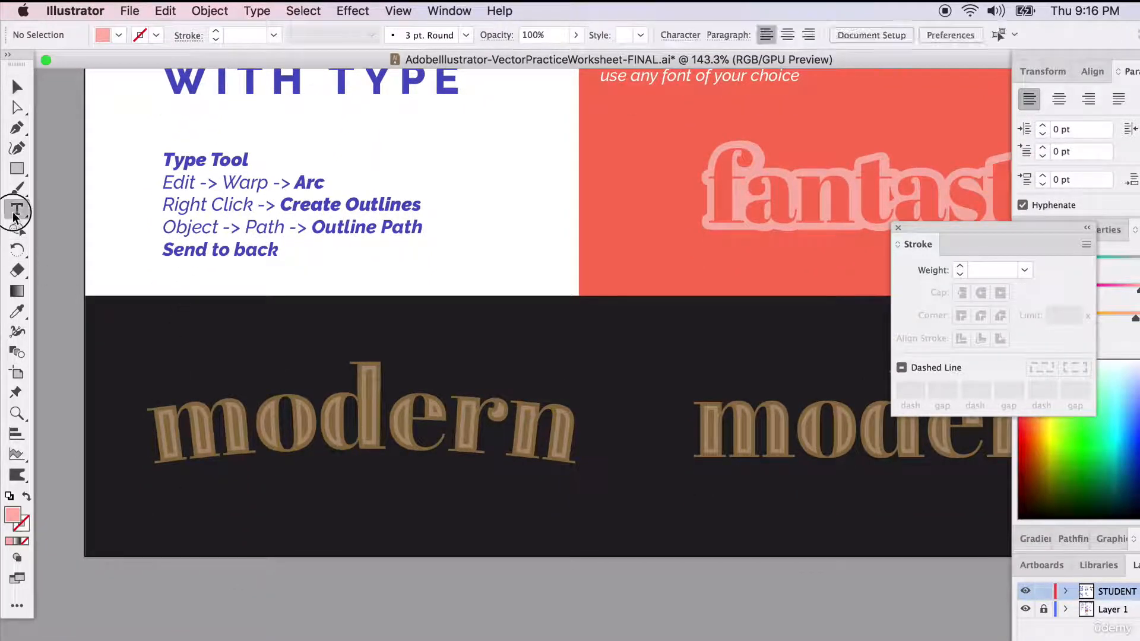
pyautogui.click(236, 637)
pyautogui.write('modern')
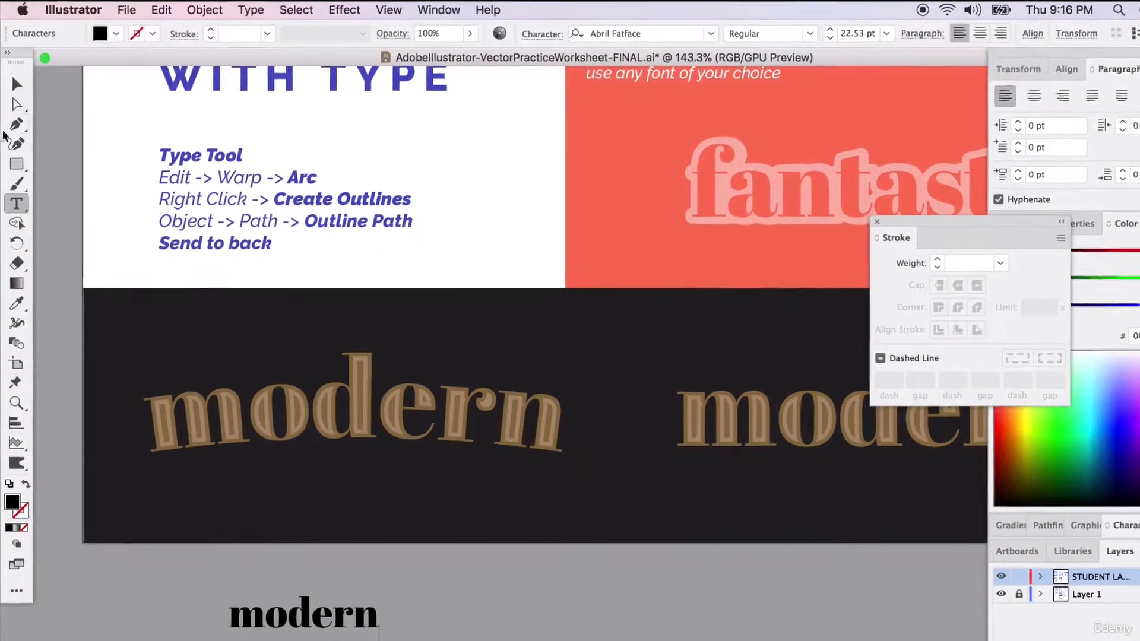
pyautogui.click(17, 84)
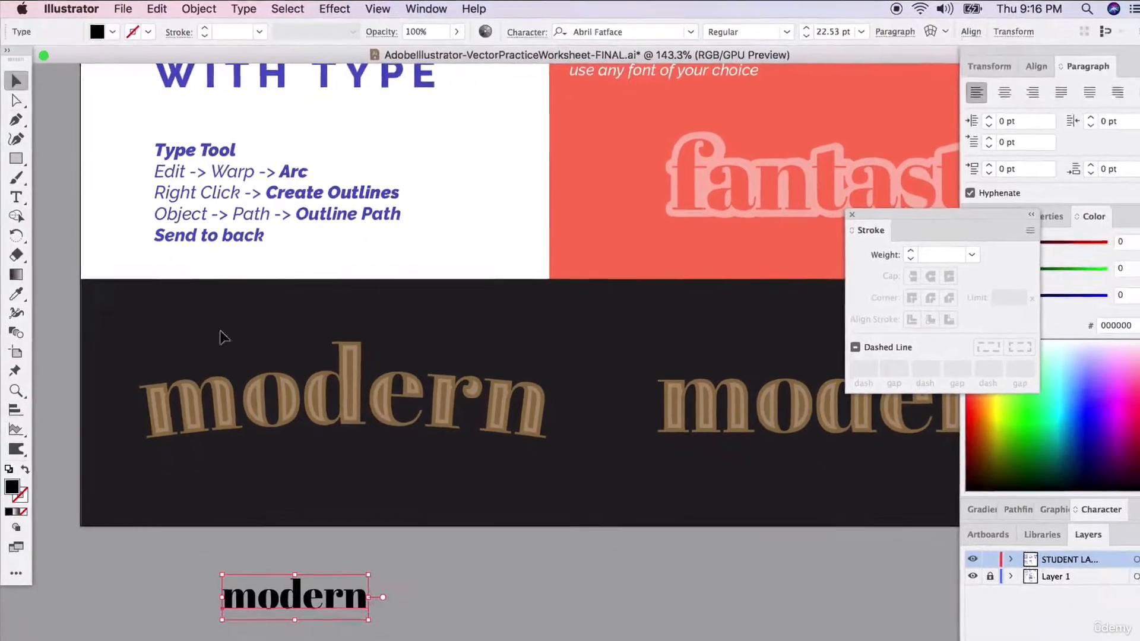
# - Enlarge the black modern text to 62.11 pt and position it directly beneath the arched sample, matching its width
pyautogui.moveTo(380, 592); pyautogui.dragTo(462, 532)
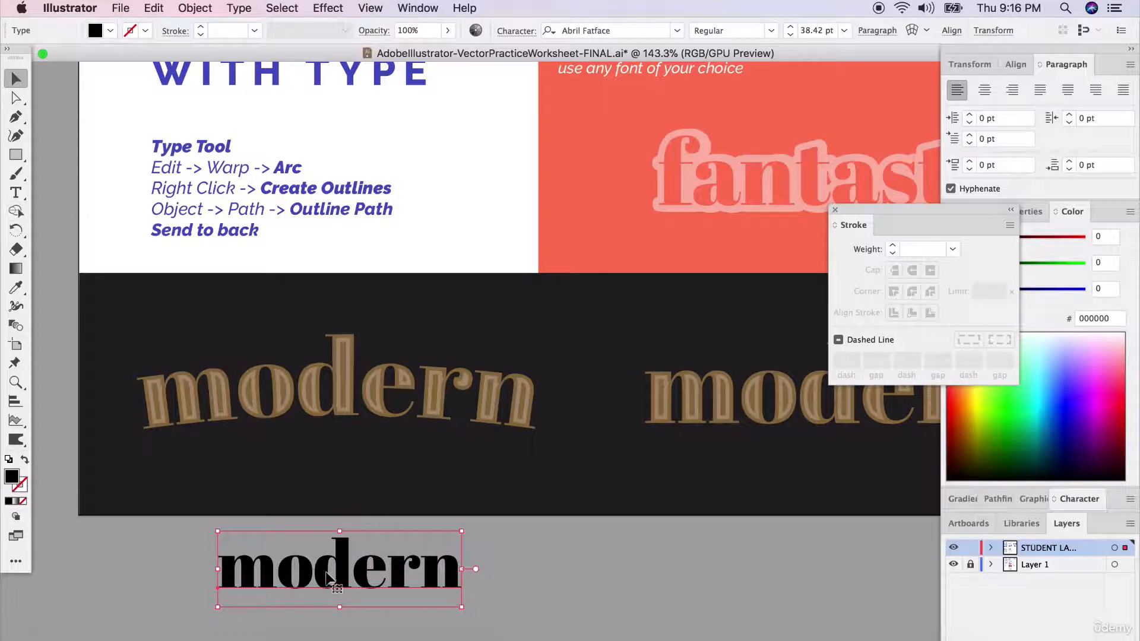
pyautogui.moveTo(332, 577); pyautogui.dragTo(289, 586)
pyautogui.moveTo(421, 542); pyautogui.dragTo(543, 504)
pyautogui.moveTo(498, 566); pyautogui.dragTo(483, 601)
pyautogui.scroll(-1, 395, 580)
pyautogui.scroll(-3, 391, 575)
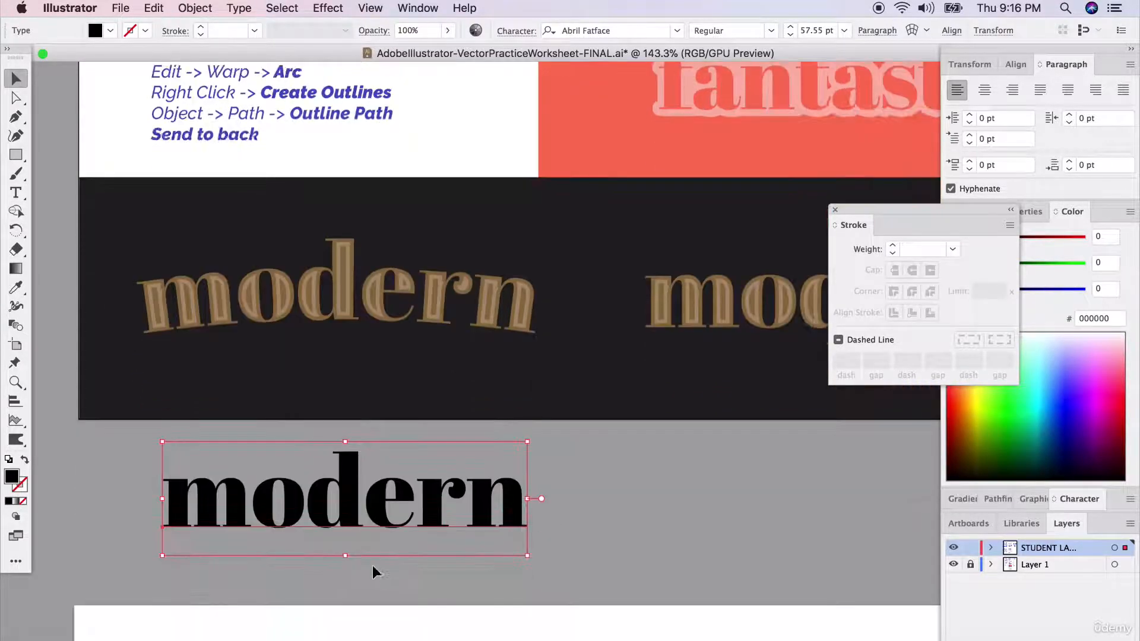
pyautogui.moveTo(433, 493); pyautogui.dragTo(425, 489)
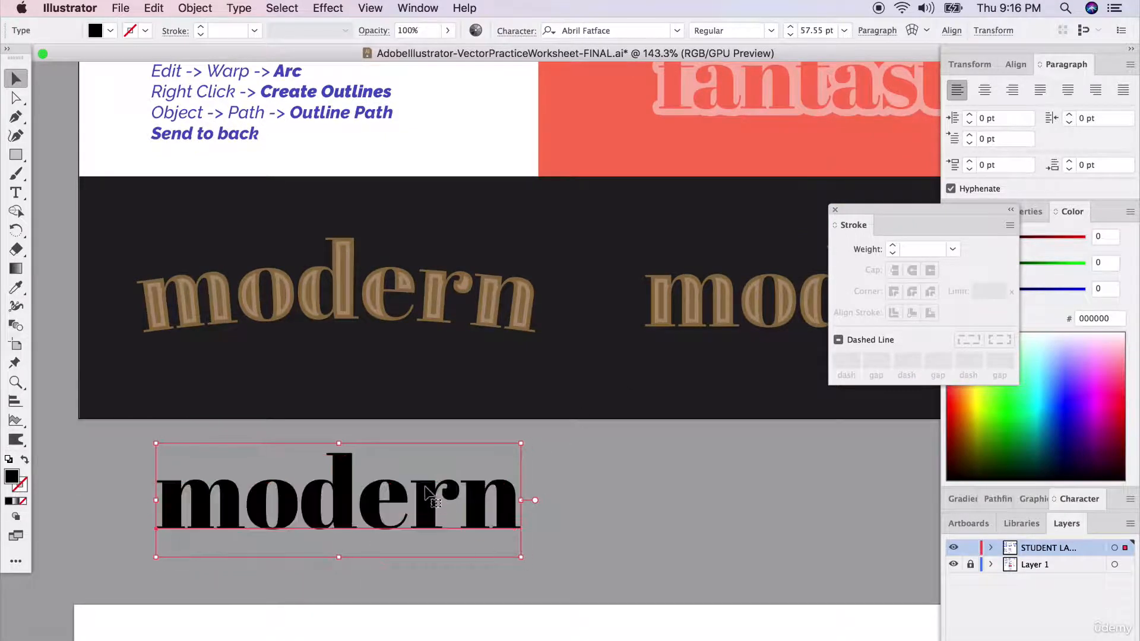
pyautogui.moveTo(521, 443); pyautogui.dragTo(547, 441)
pyautogui.moveTo(512, 483); pyautogui.dragTo(499, 484)
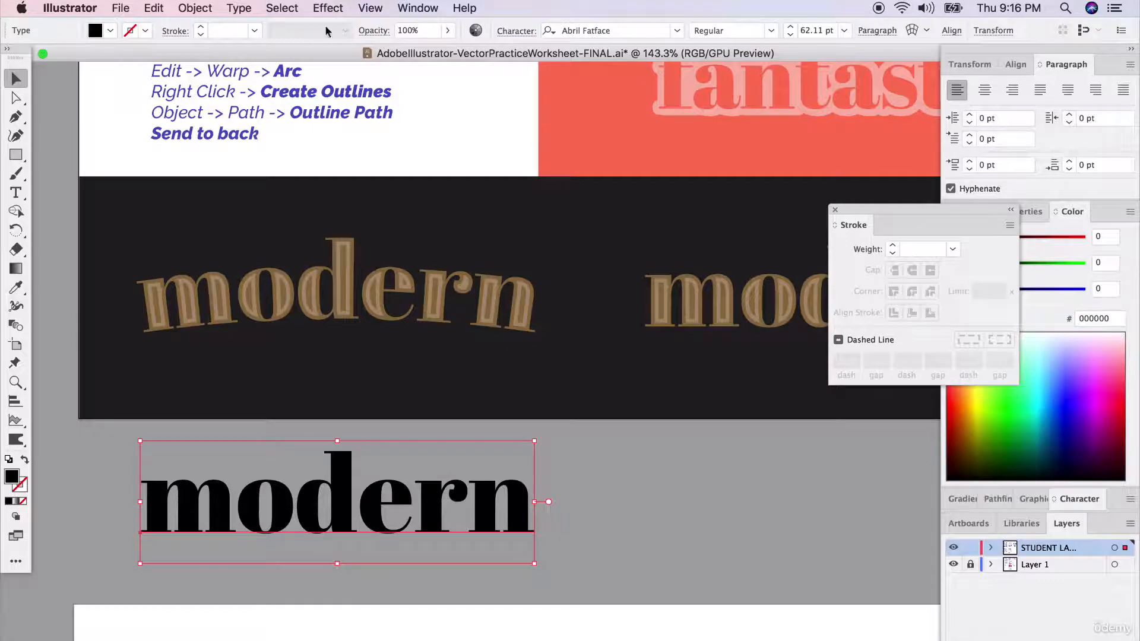
pyautogui.scroll(1, 251, 280)
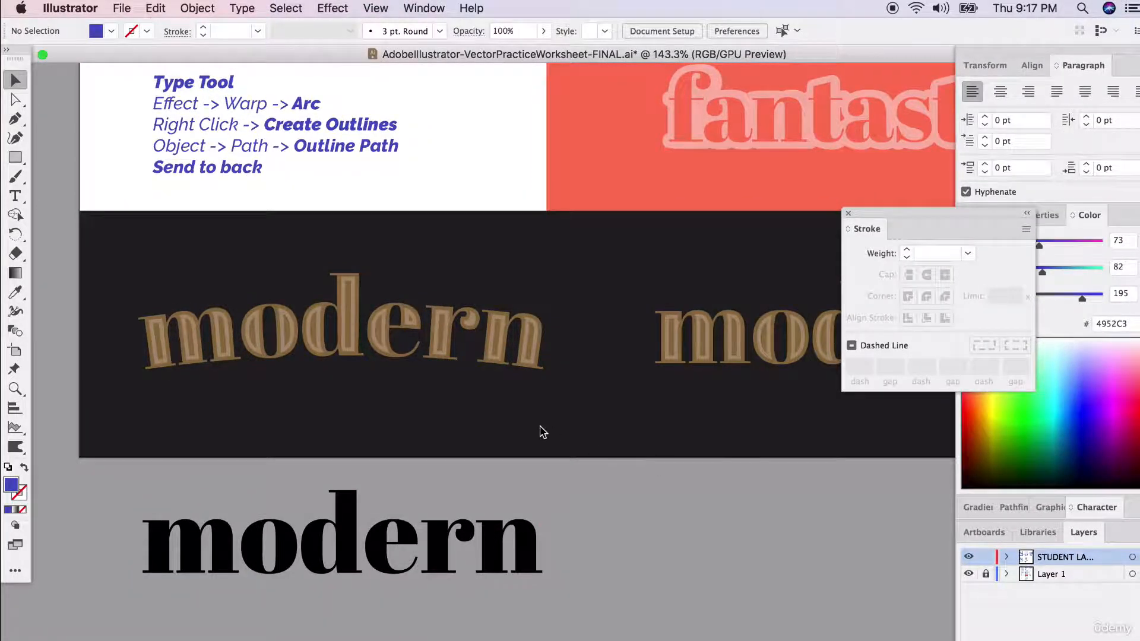
pyautogui.click(332, 9)
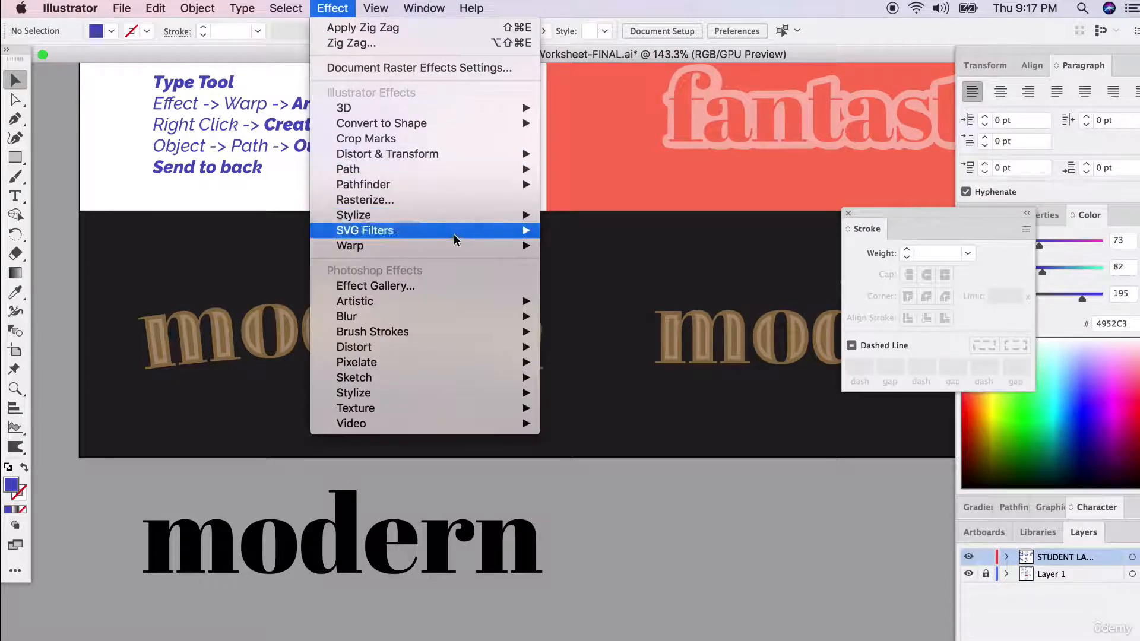
pyautogui.moveTo(454, 248)
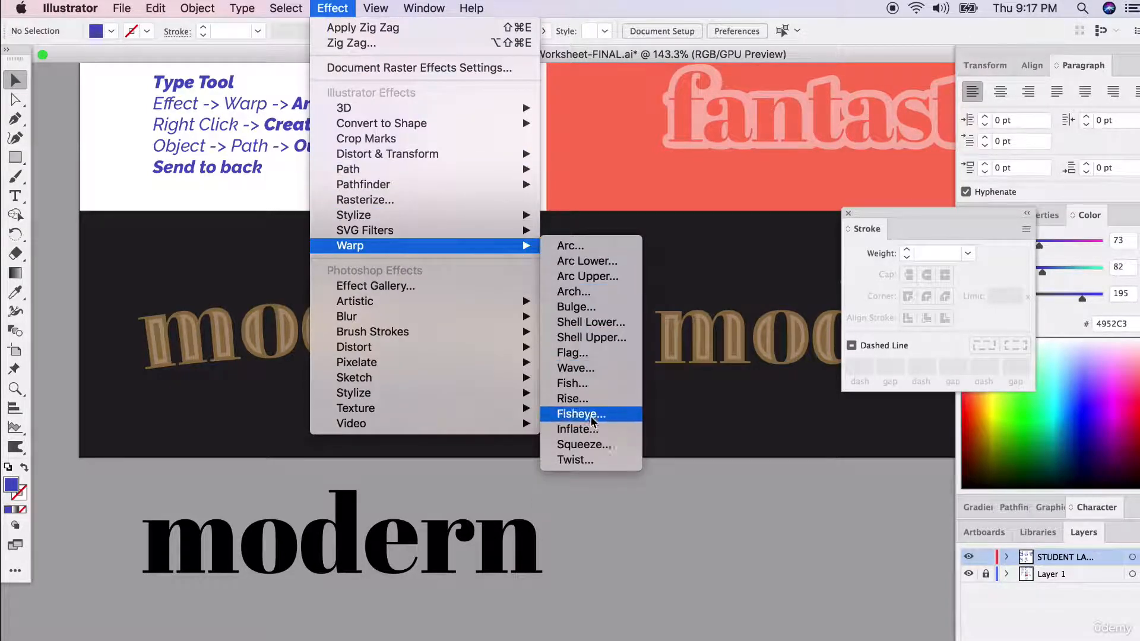
pyautogui.click(583, 369)
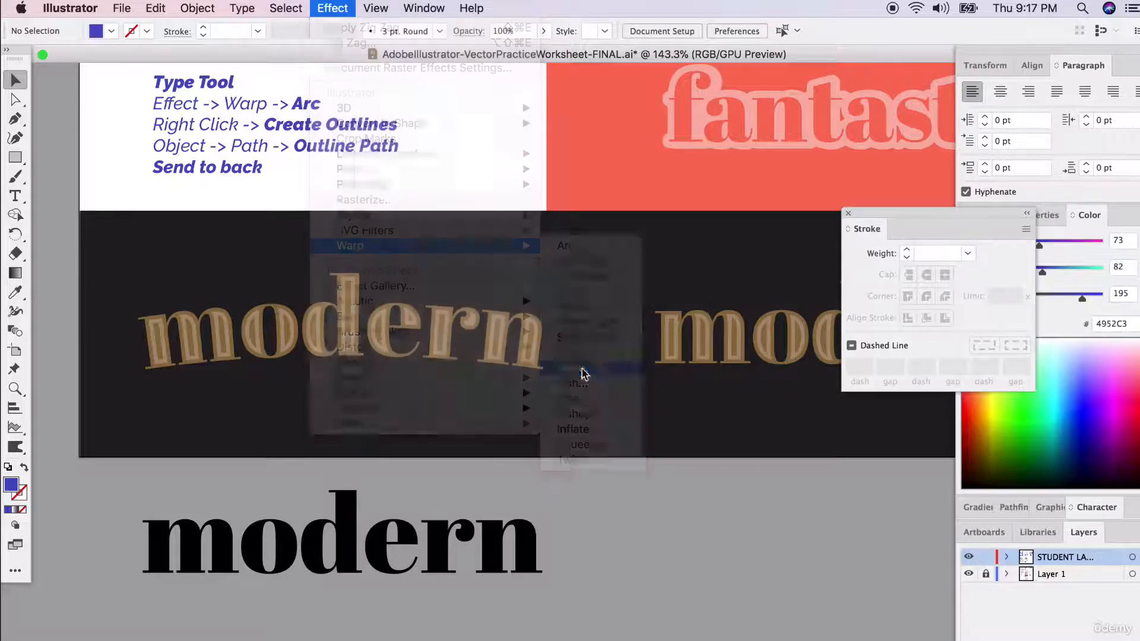
pyautogui.moveTo(717, 299); pyautogui.dragTo(747, 299)
pyautogui.click(761, 418)
# - Start a Wave warp effect on the black modern text, try its bend, and set the bend to 0%
pyautogui.click(417, 534)
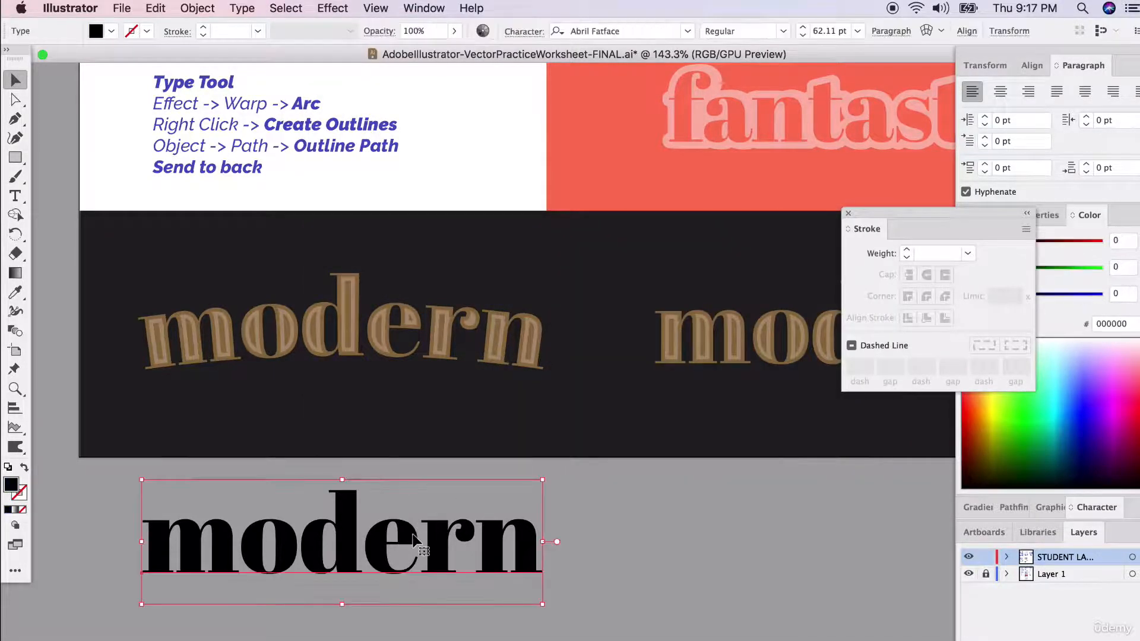
pyautogui.click(332, 8)
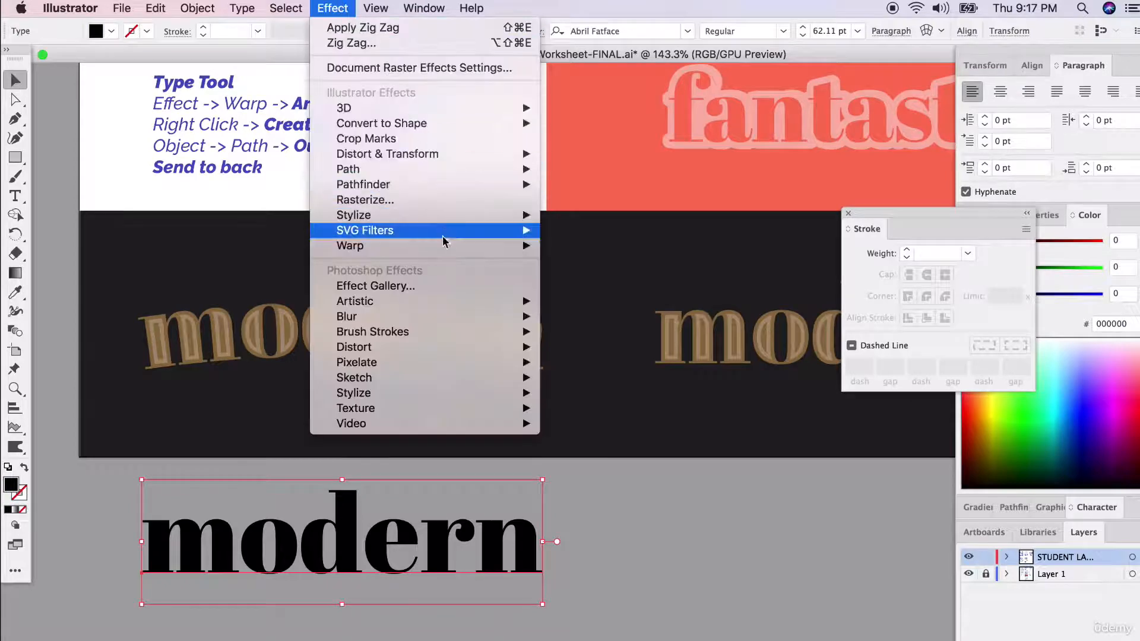
pyautogui.moveTo(451, 245)
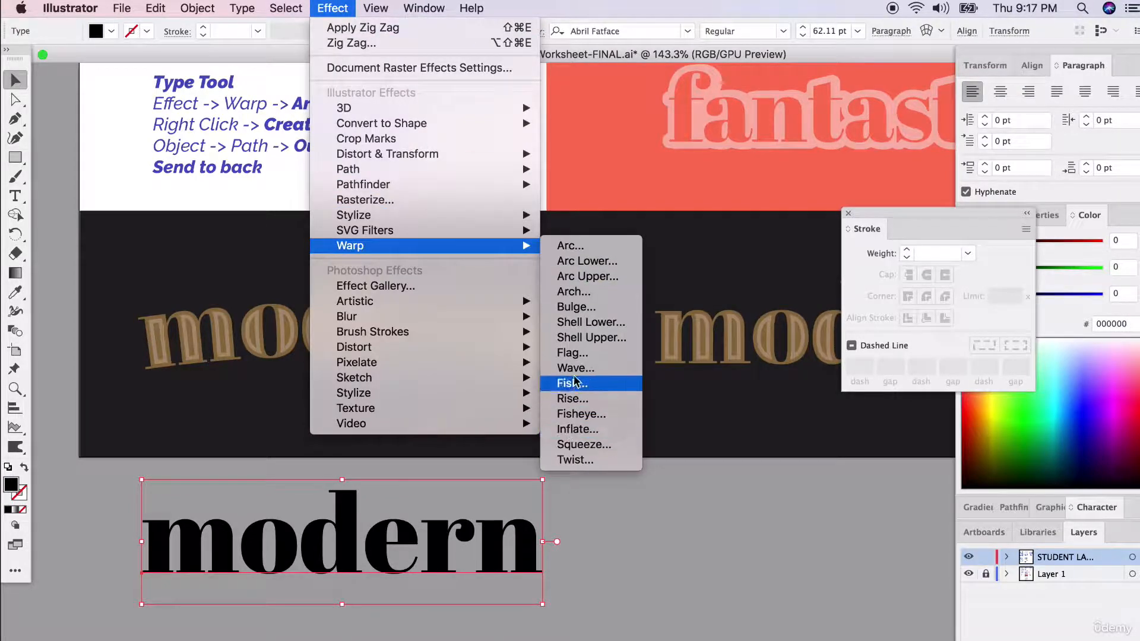
pyautogui.click(577, 377)
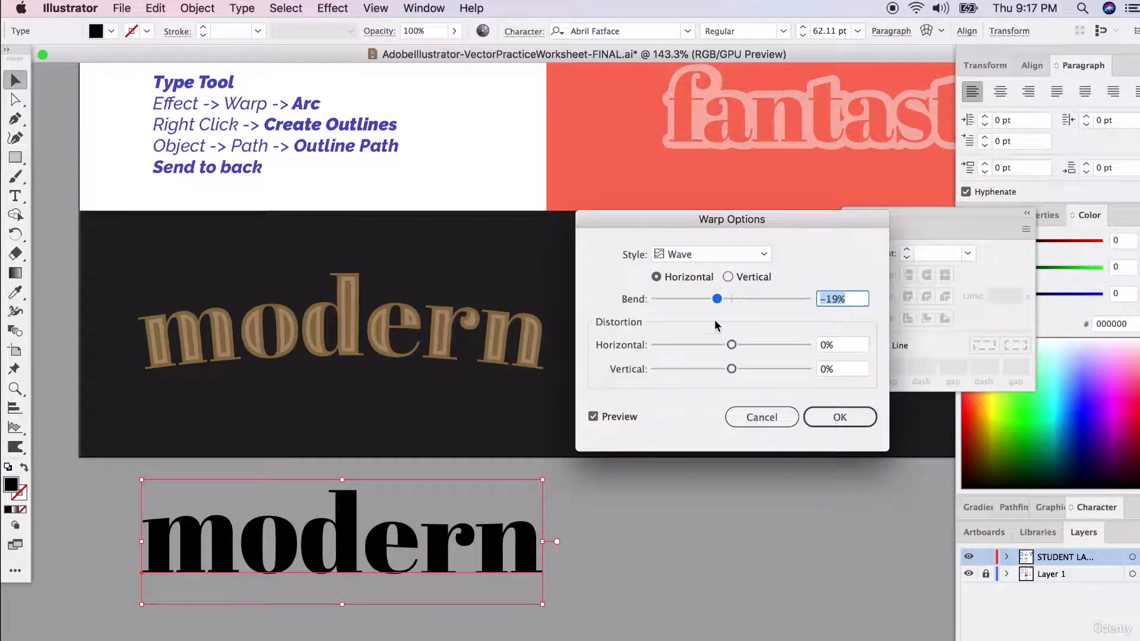
pyautogui.moveTo(717, 299)
pyautogui.mouseDown()
pyautogui.moveTo(695, 301)
pyautogui.moveTo(733, 300)
pyautogui.mouseUp()
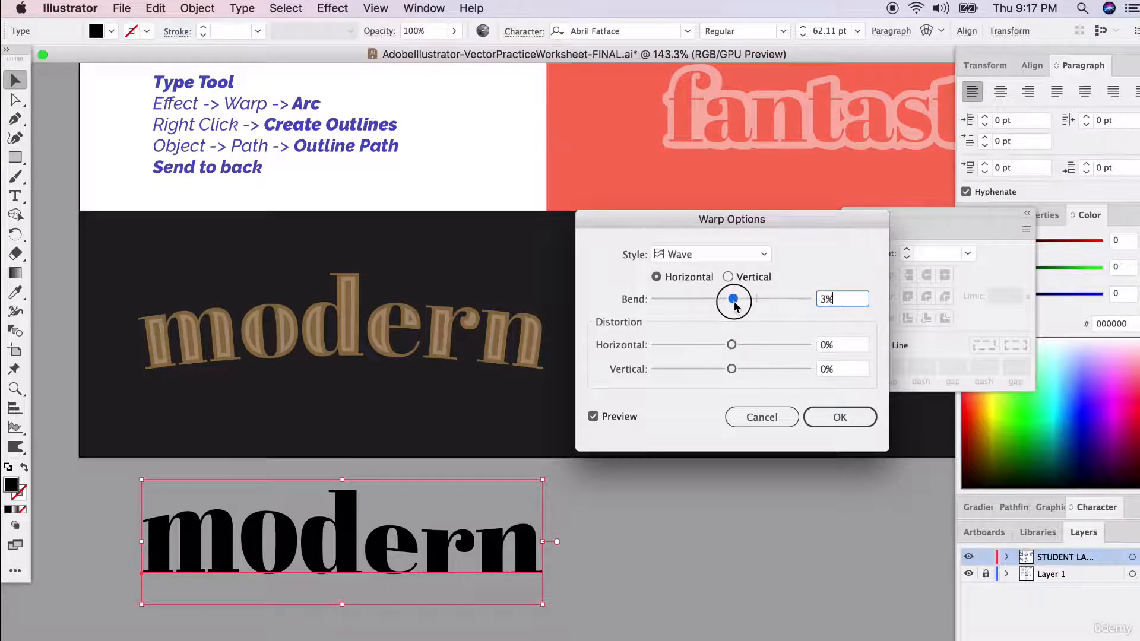
pyautogui.moveTo(732, 344)
pyautogui.mouseDown()
pyautogui.moveTo(751, 351)
pyautogui.moveTo(722, 347)
pyautogui.moveTo(734, 354)
pyautogui.mouseUp()
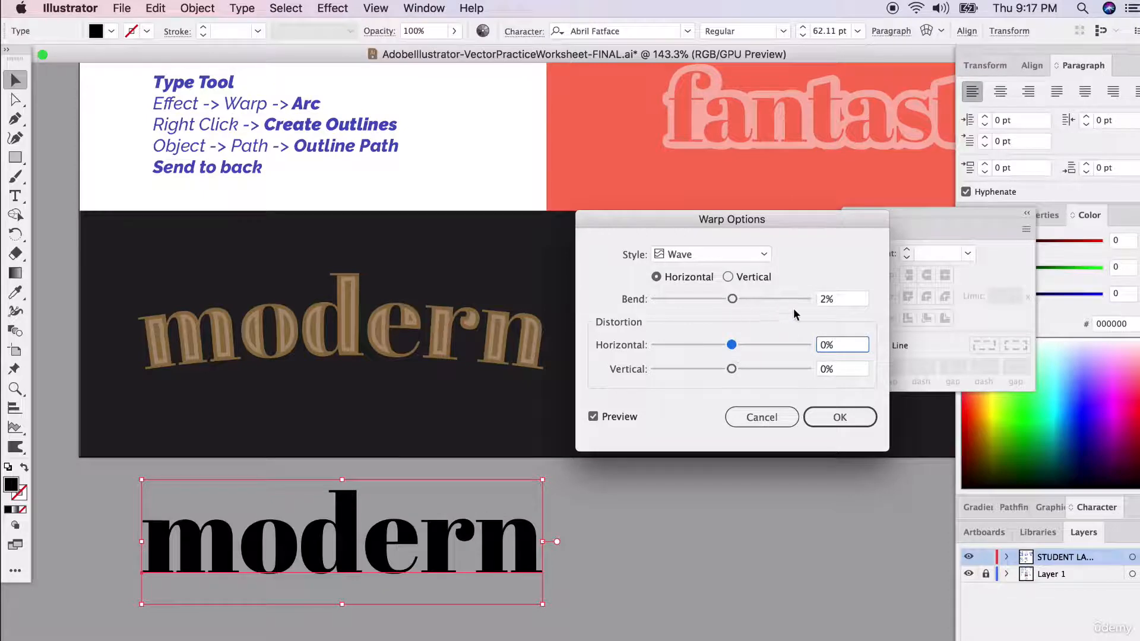
pyautogui.doubleClick(829, 299)
pyautogui.write('0')
pyautogui.click(842, 346)
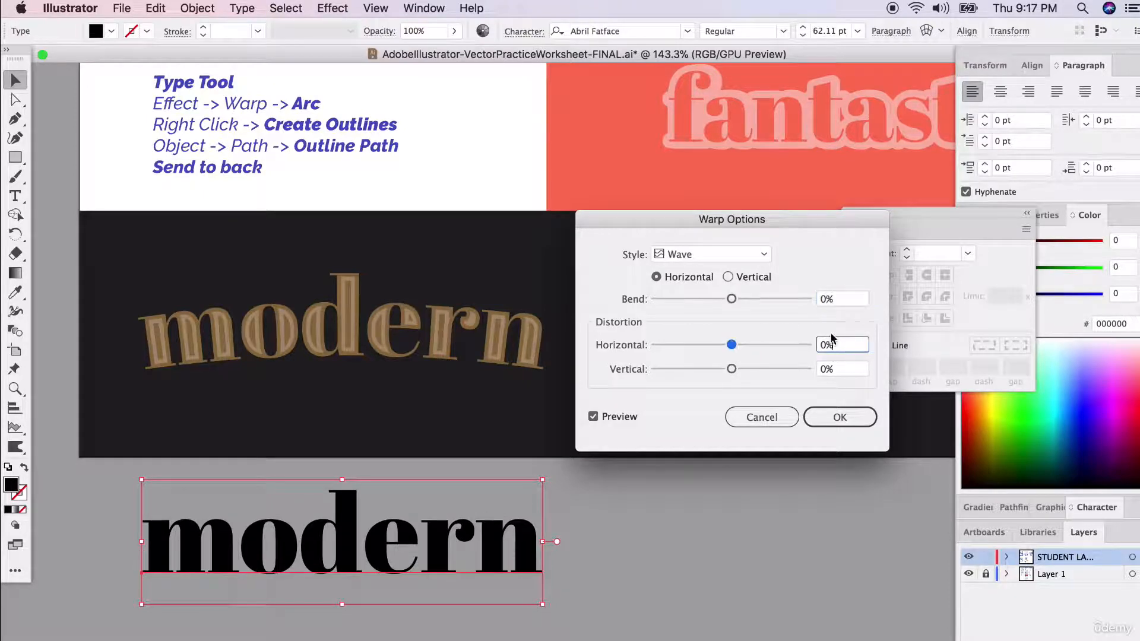
# - Change the warp style to Arc with a horizontal bend of 8% and apply it to the modern text
pyautogui.click(710, 255)
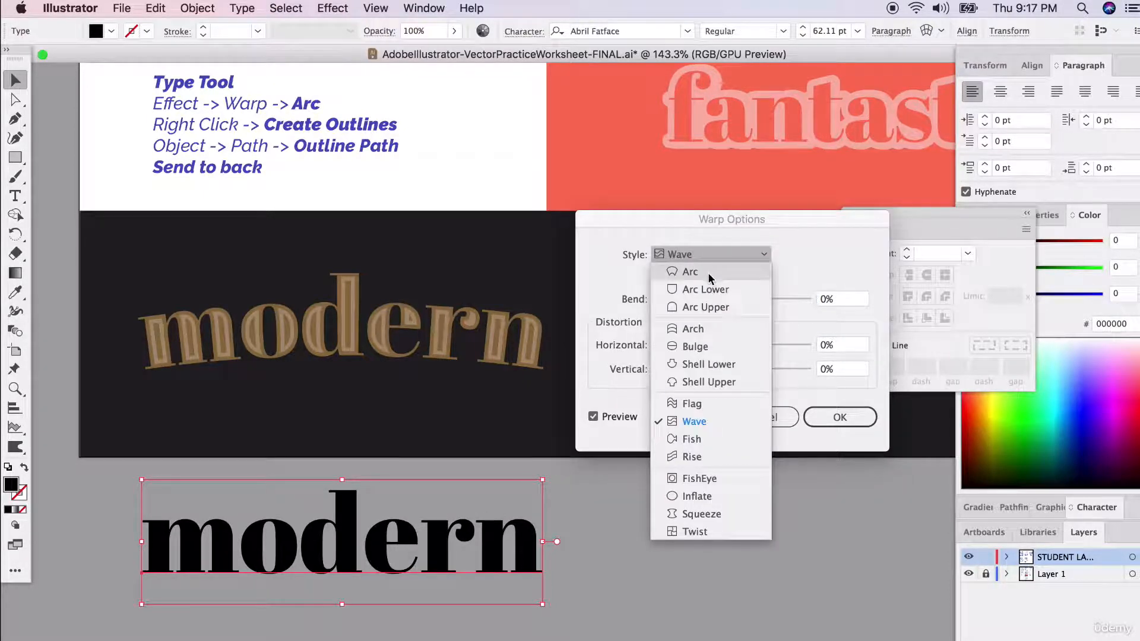
pyautogui.click(671, 273)
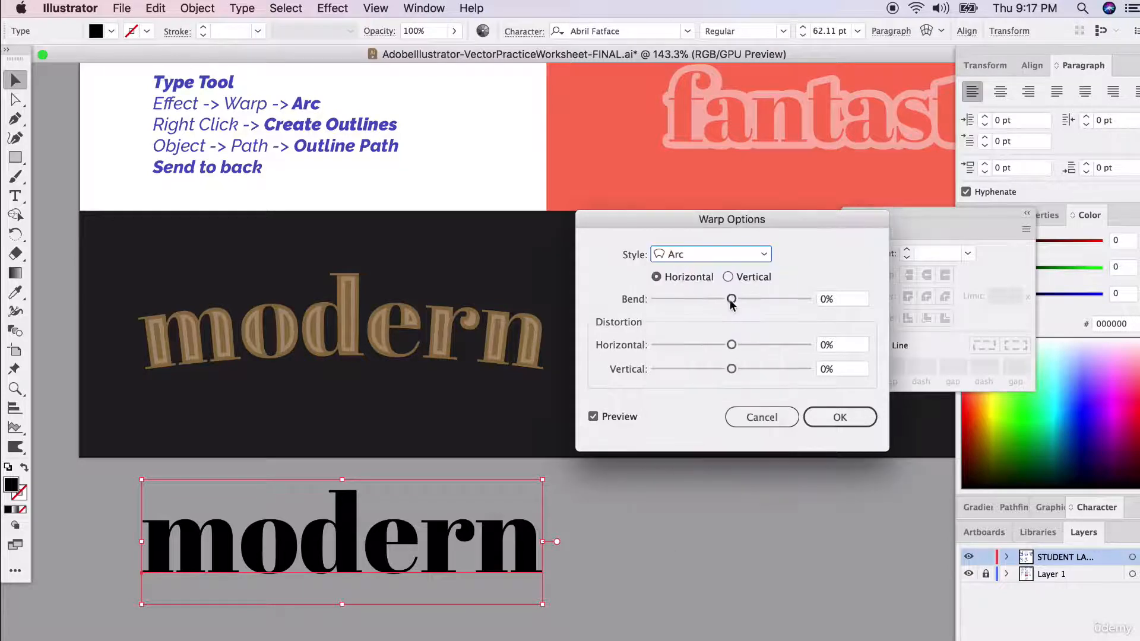
pyautogui.moveTo(732, 299)
pyautogui.mouseDown()
pyautogui.moveTo(747, 301)
pyautogui.moveTo(737, 302)
pyautogui.mouseUp()
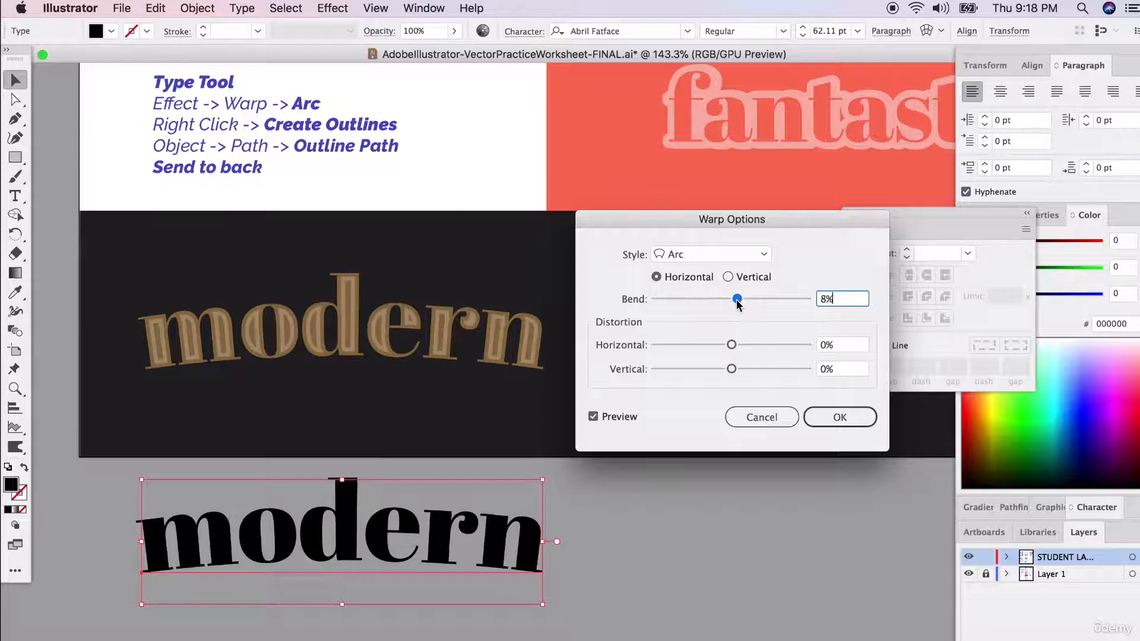
pyautogui.click(822, 415)
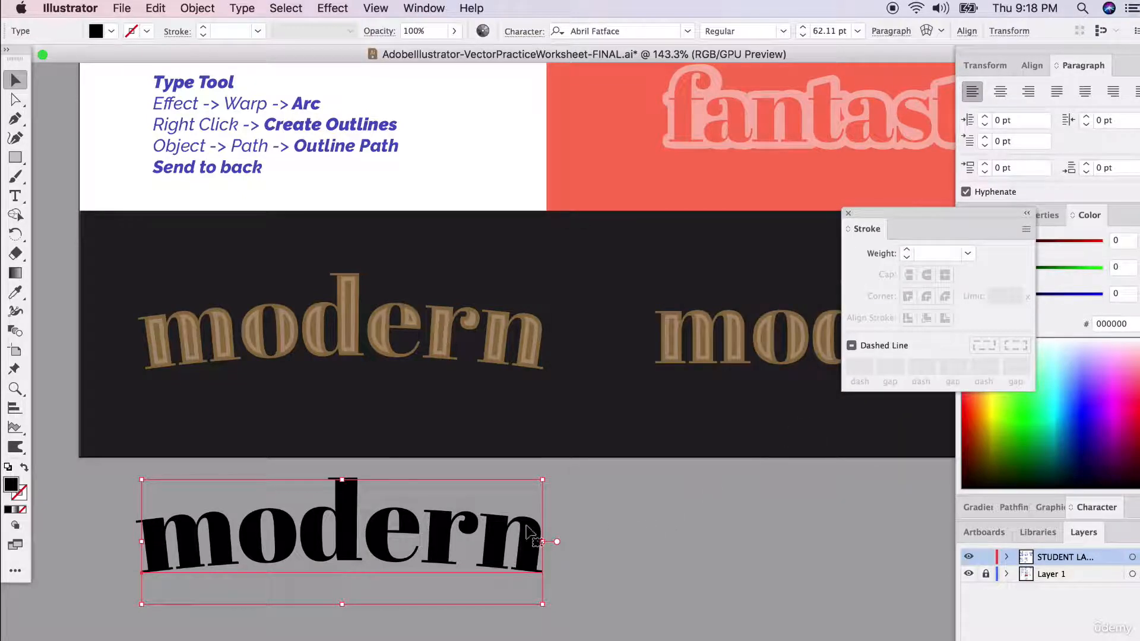
# - Convert the arched black modern text to outlines
pyautogui.scroll(-1, 321, 538)
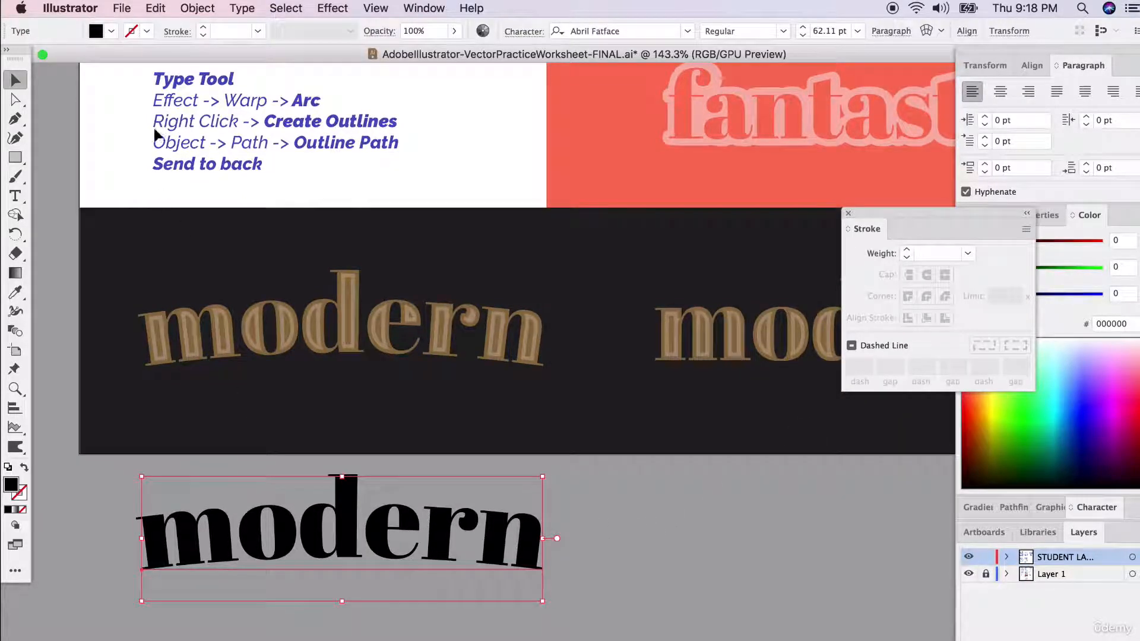
pyautogui.rightClick(344, 531)
pyautogui.click(401, 465)
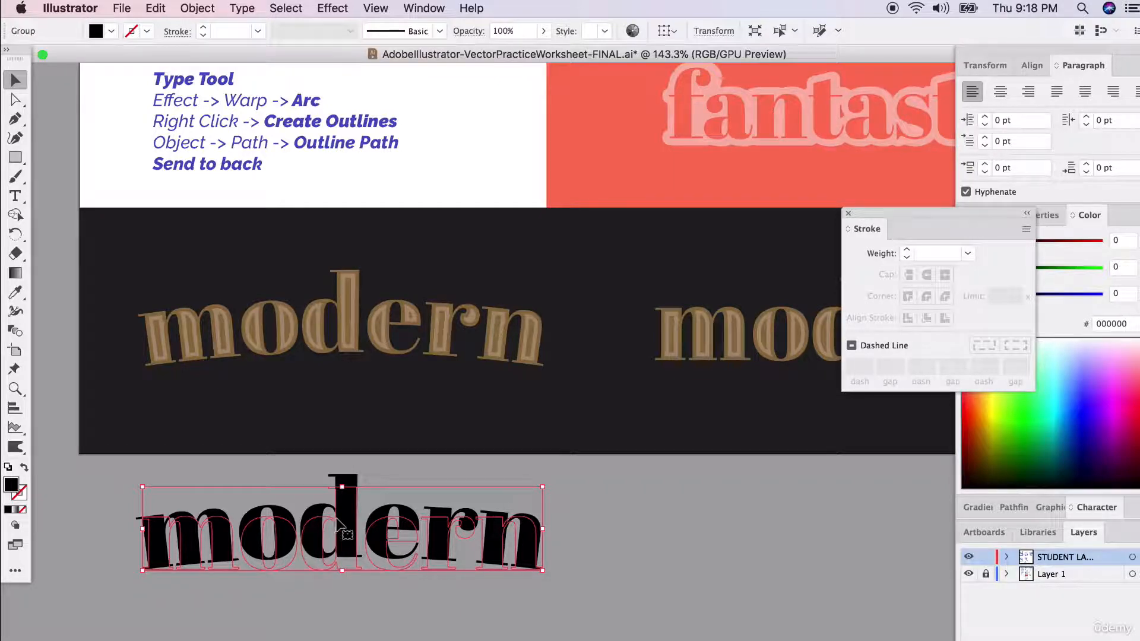
# - Offset the outlined modern lettering's paths inward by -0.05 in with round joins, previewing the result before applying it
pyautogui.click(199, 7)
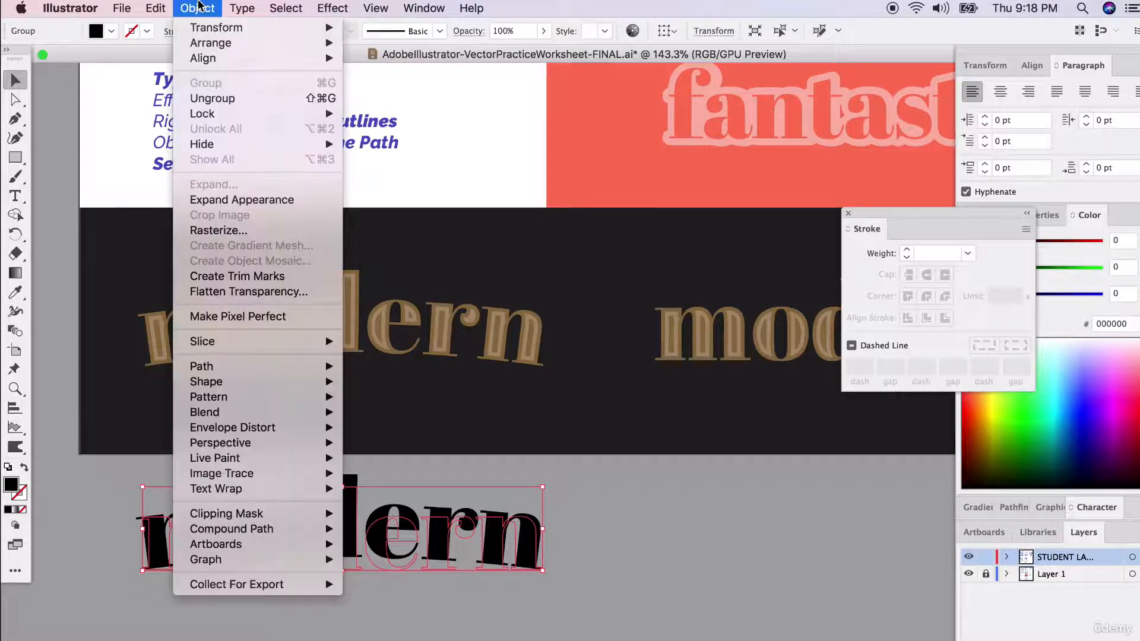
pyautogui.moveTo(255, 368)
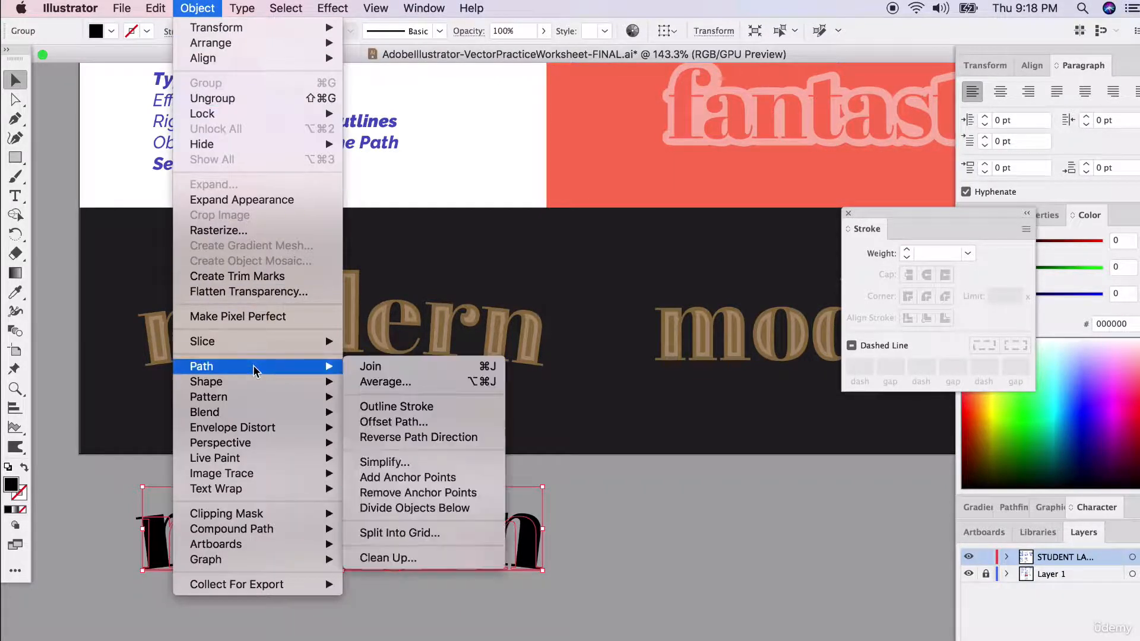
pyautogui.click(396, 422)
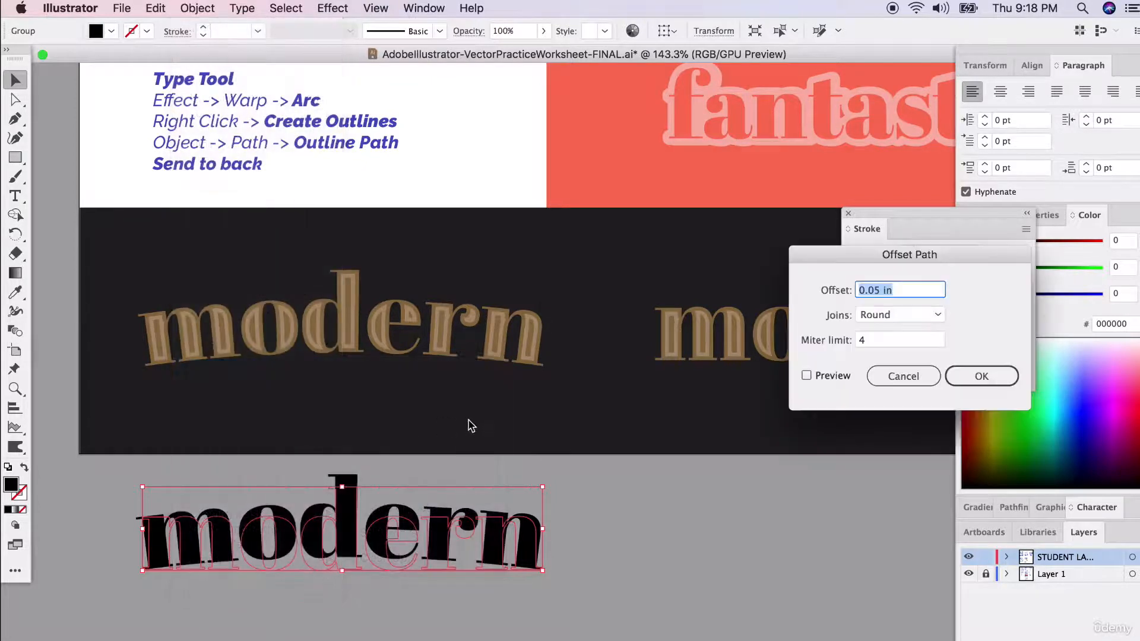
pyautogui.moveTo(873, 264); pyautogui.dragTo(642, 355)
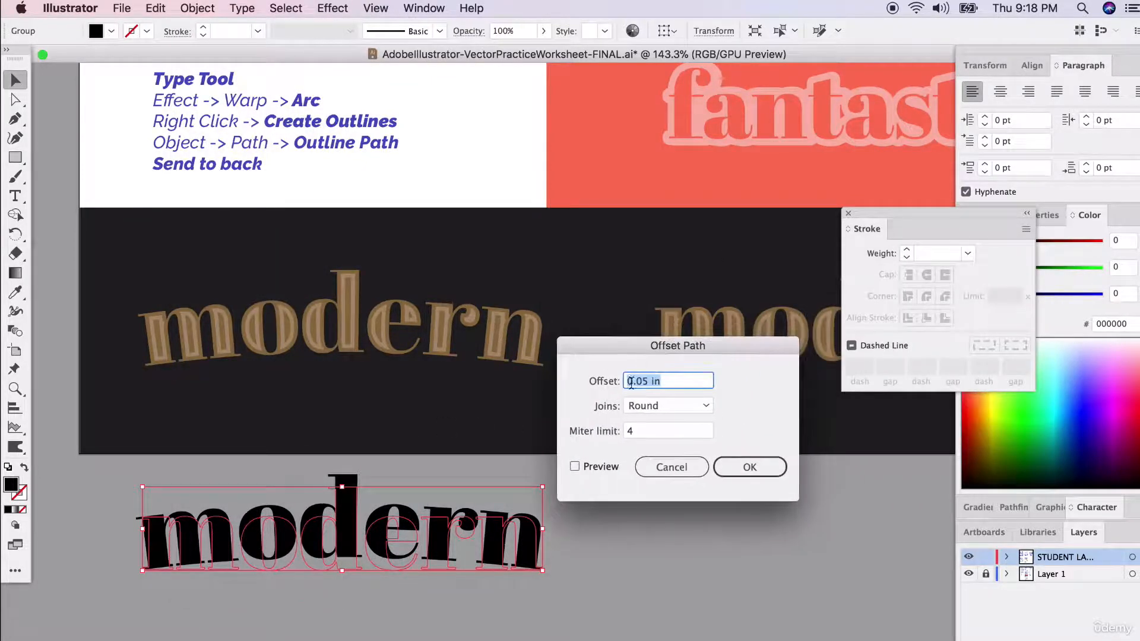
pyautogui.click(628, 382)
pyautogui.write('-')
pyautogui.click(575, 468)
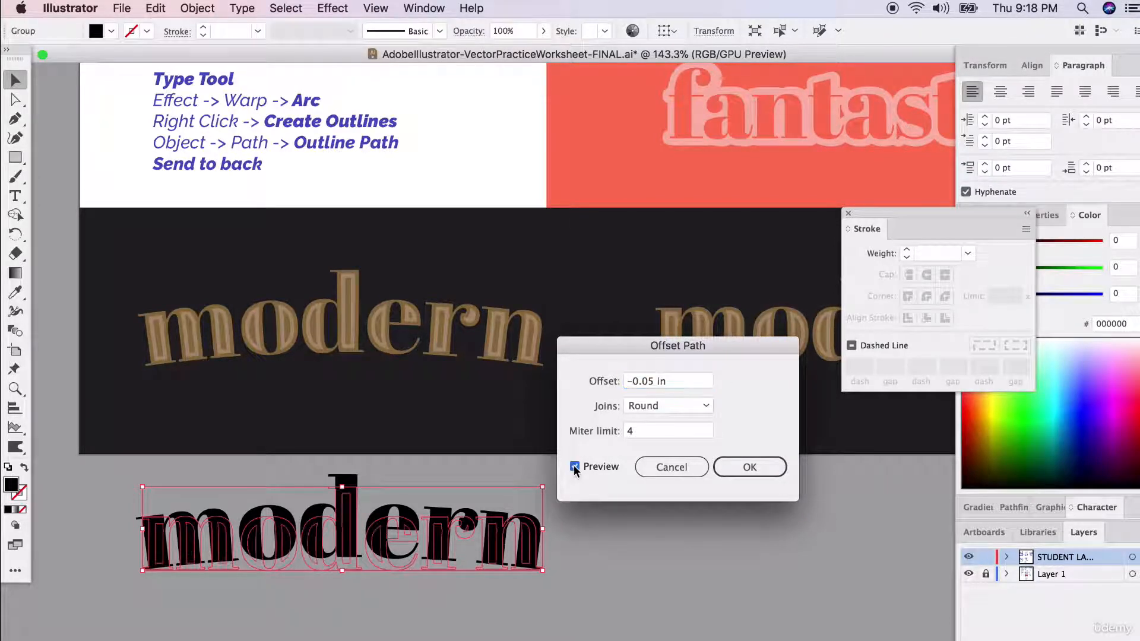
pyautogui.click(743, 471)
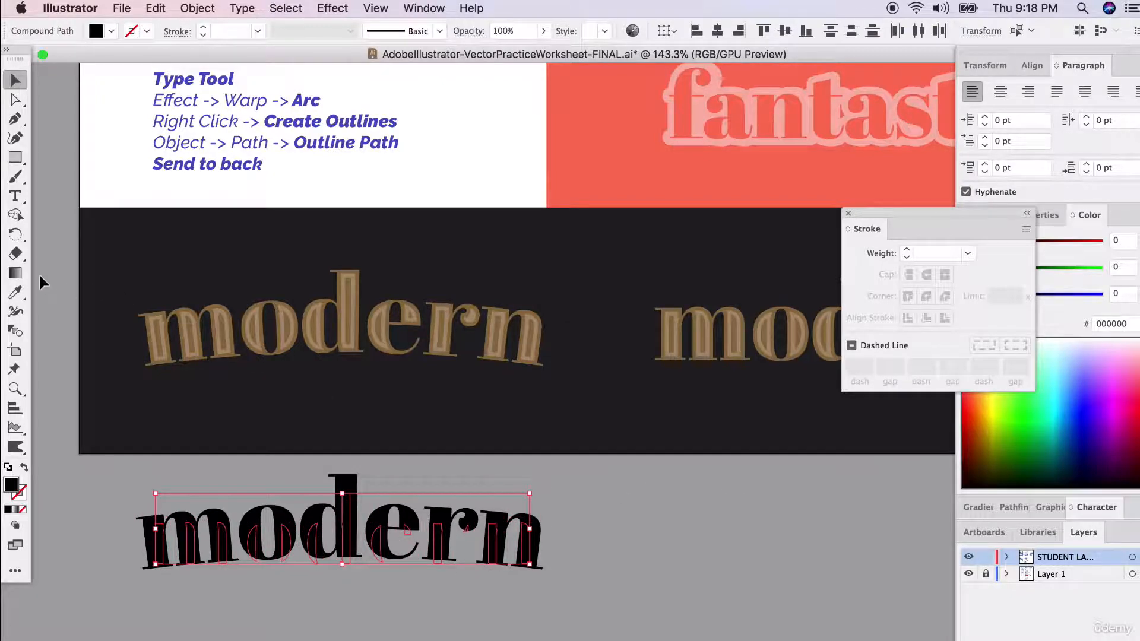
# - Fill the inner offset paths of the arched modern with the darker brown #8E6F43 sampled from the worksheet lettering and group them
pyautogui.click(15, 291)
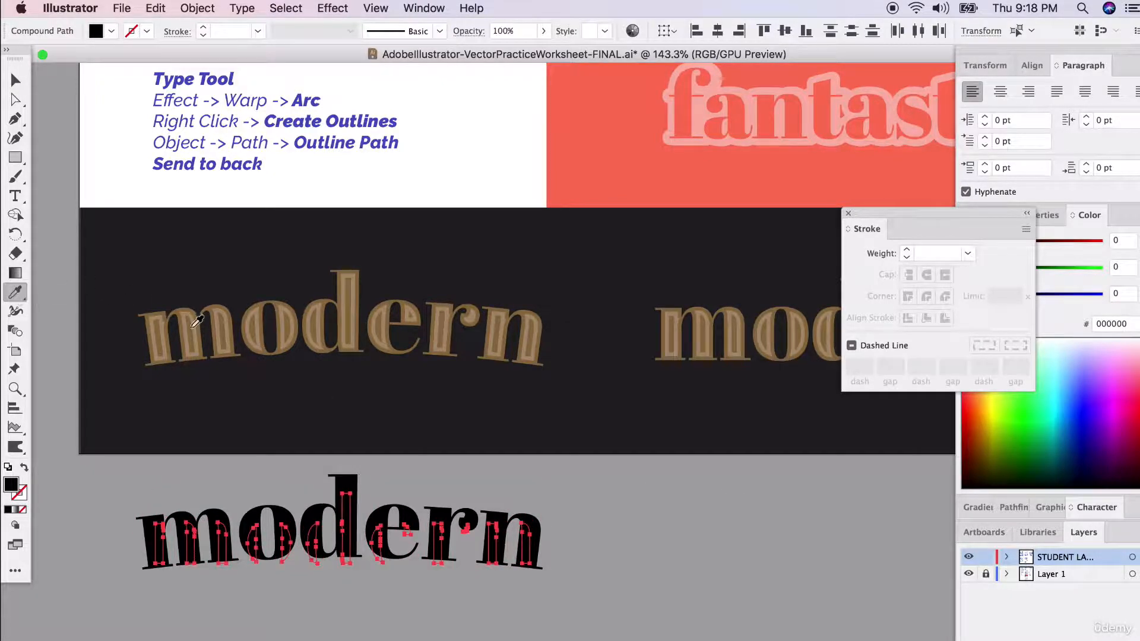
pyautogui.click(196, 321)
pyautogui.click(11, 86)
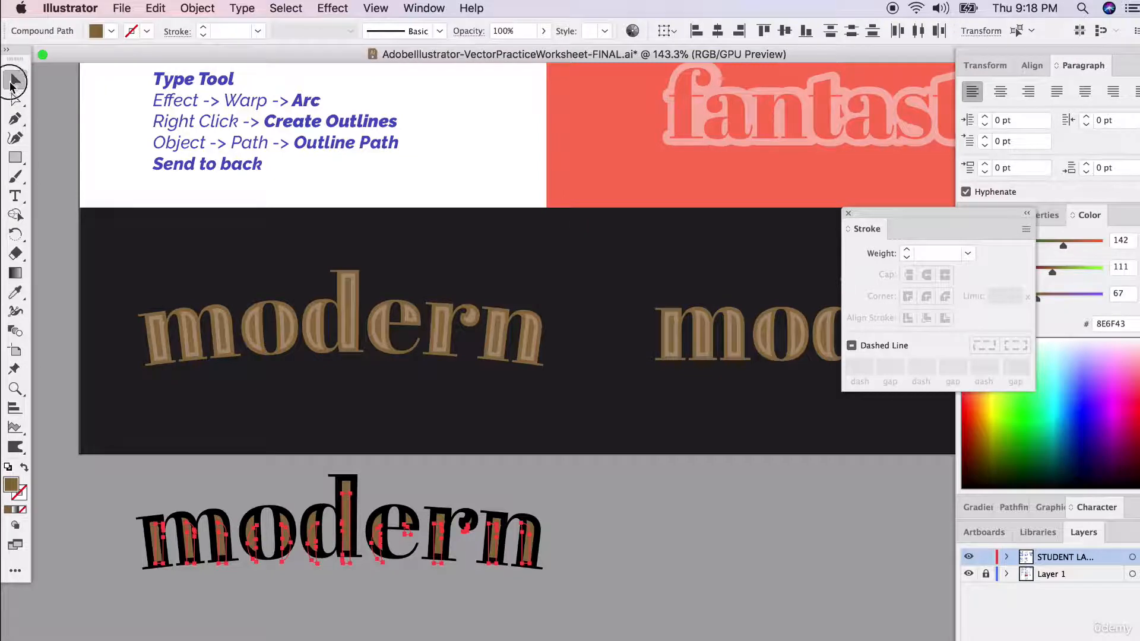
pyautogui.click(197, 8)
pyautogui.click(199, 81)
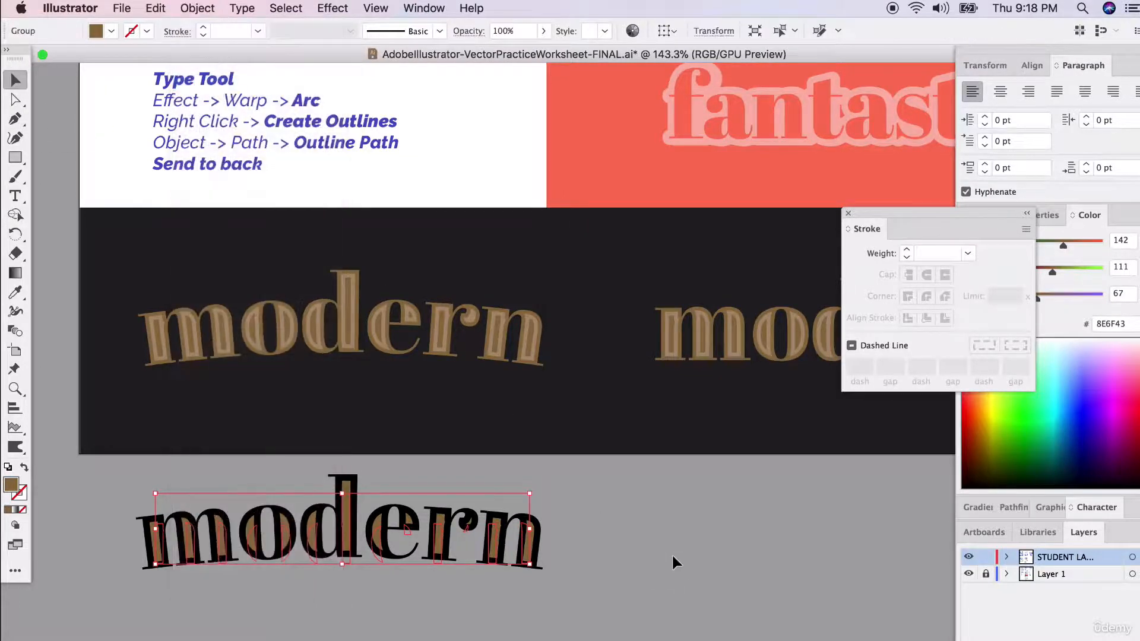
pyautogui.click(672, 556)
# - Expand the appearance of the arched modern lettering below the dark panel
pyautogui.scroll(2, 542, 521)
pyautogui.click(285, 531)
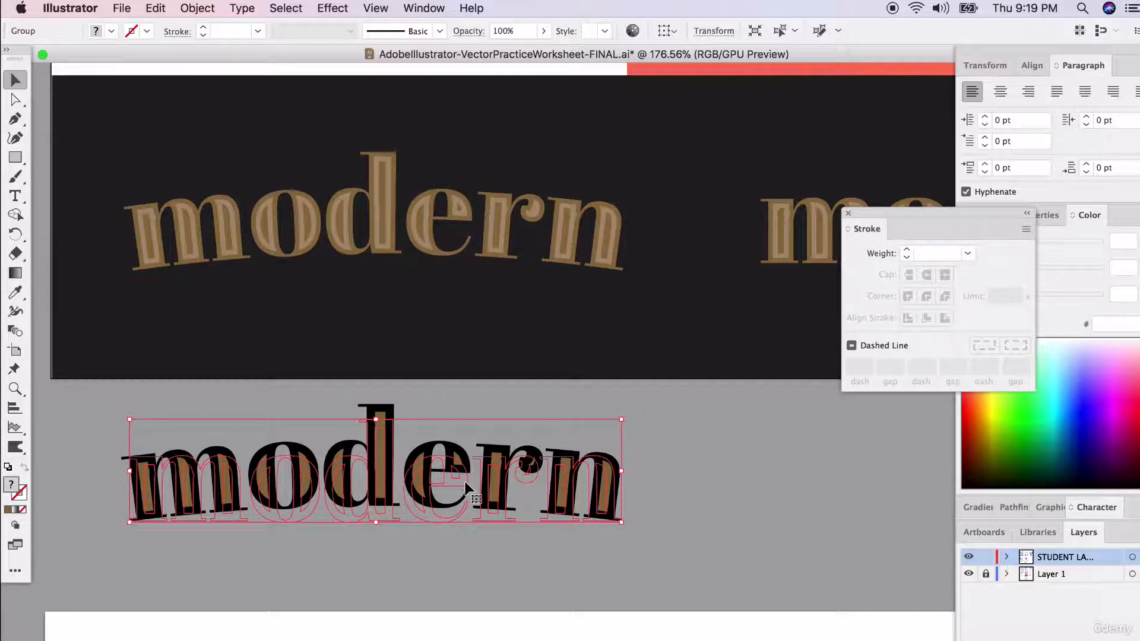
pyautogui.click(398, 539)
pyautogui.click(181, 515)
pyautogui.click(201, 7)
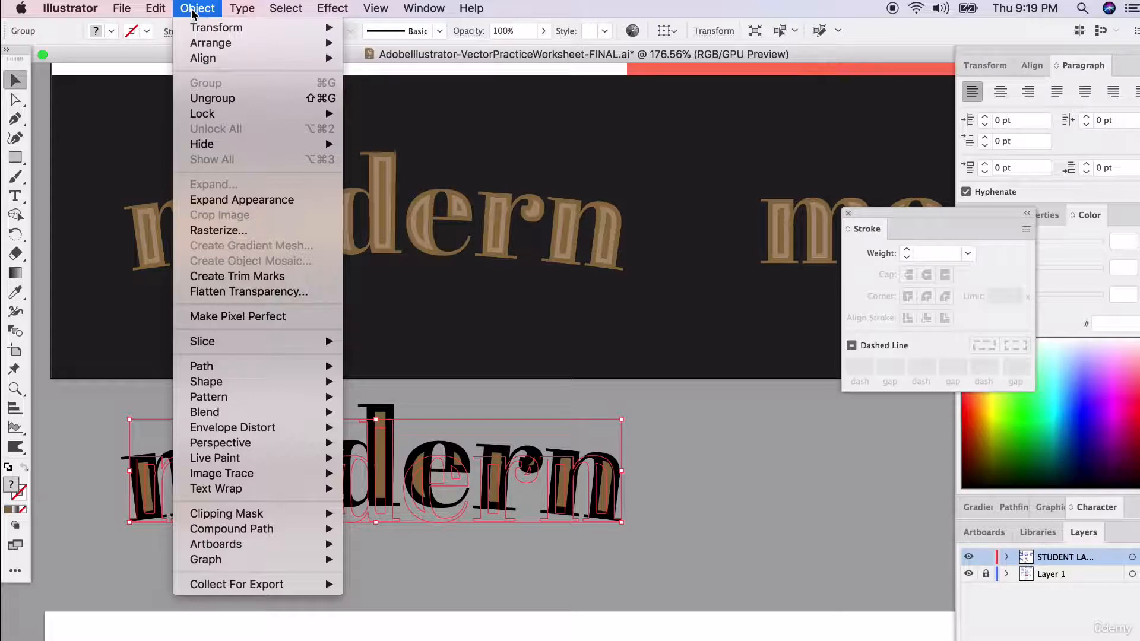
pyautogui.click(236, 201)
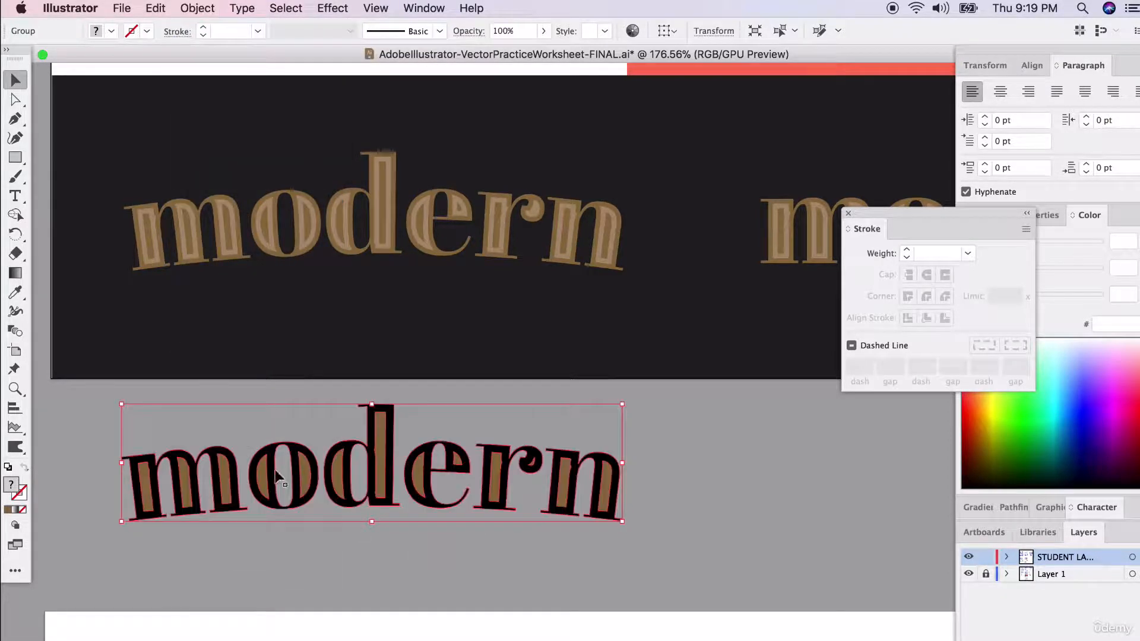
pyautogui.click(287, 539)
pyautogui.click(301, 442)
pyautogui.moveTo(301, 442); pyautogui.dragTo(278, 412)
pyautogui.press('super+z')
# - Ungroup the expanded modern lettering so the inner offset group is separate from the black letter shapes
pyautogui.rightClick(314, 406)
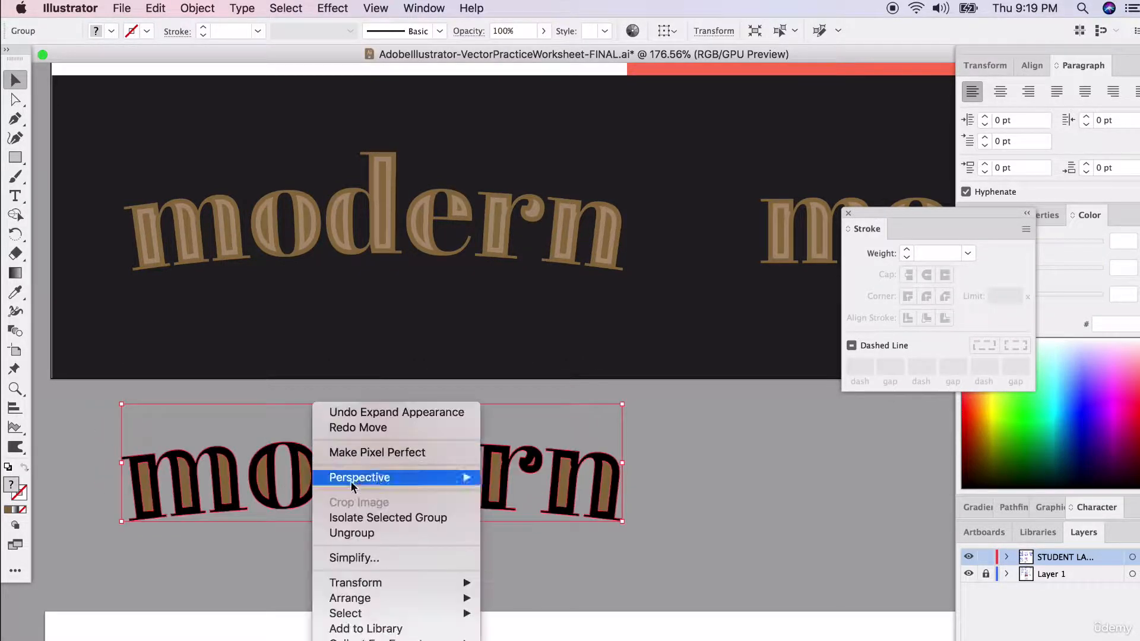
pyautogui.click(350, 532)
pyautogui.click(311, 545)
pyautogui.click(301, 456)
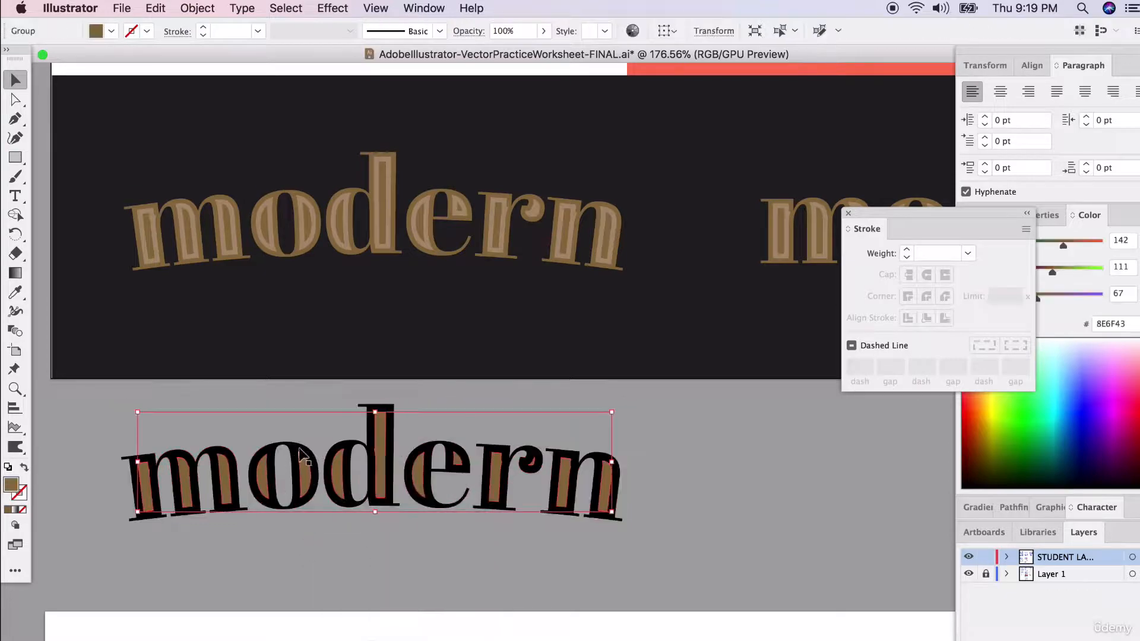
# - Fill all six black outer letters of modern with the darker brown #8E6F43 sampled from the worksheet lettering and group them
pyautogui.click(301, 446)
pyautogui.keyDown('shift'); pyautogui.click(369, 412); pyautogui.keyUp('shift')
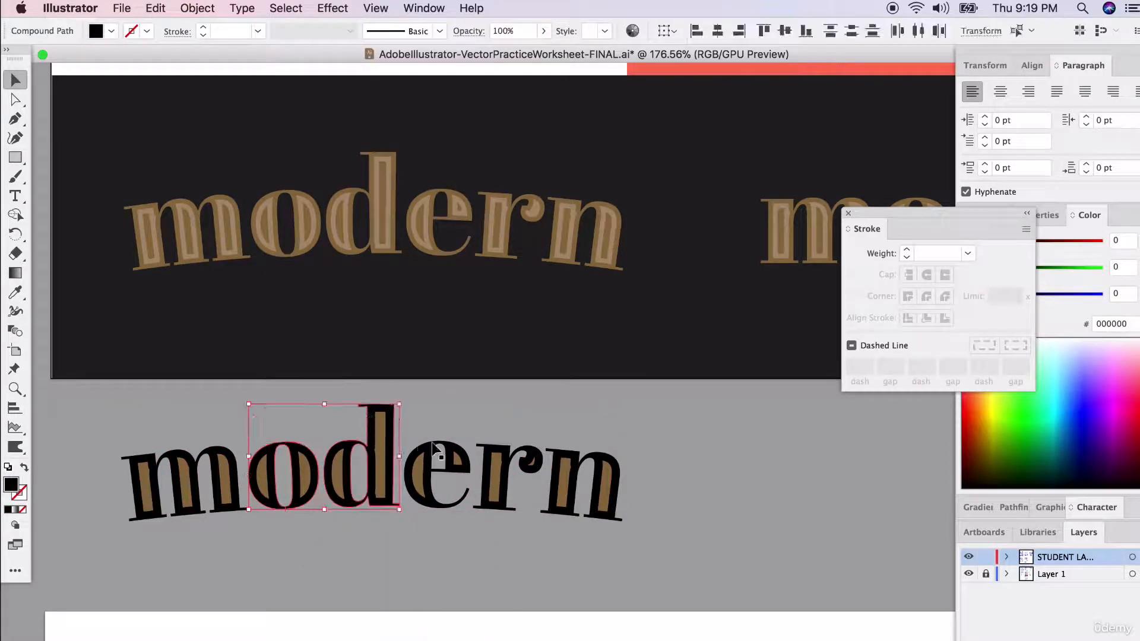
pyautogui.keyDown('shift'); pyautogui.click(441, 454); pyautogui.keyUp('shift')
pyautogui.keyDown('shift'); pyautogui.click(494, 460); pyautogui.keyUp('shift')
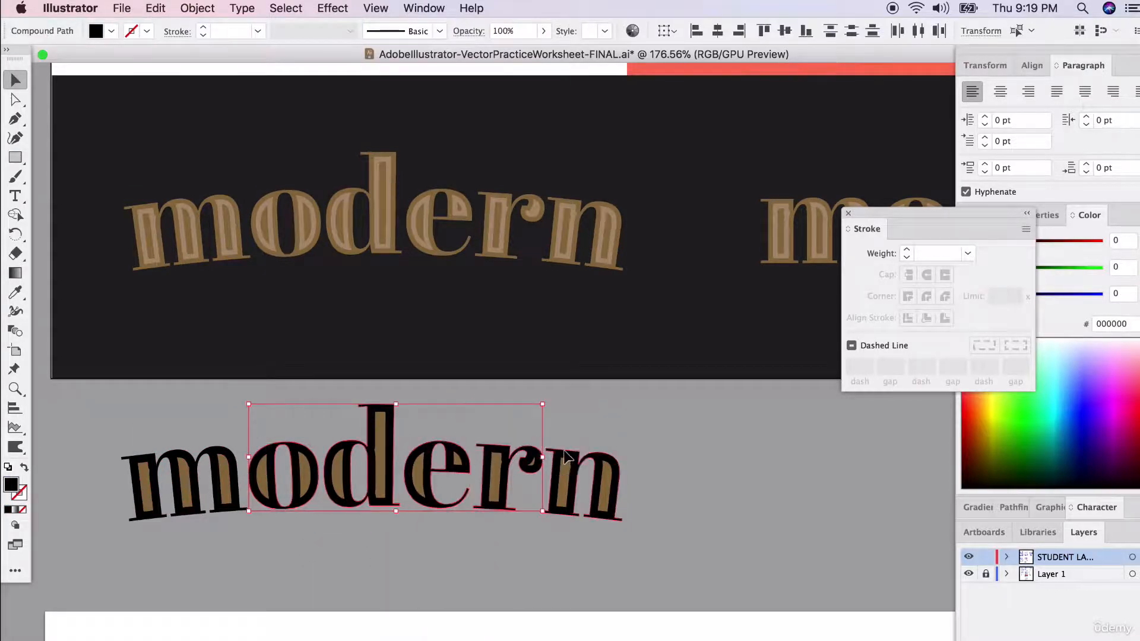
pyautogui.keyDown('shift'); pyautogui.click(565, 456); pyautogui.keyUp('shift')
pyautogui.keyDown('shift'); pyautogui.click(221, 472); pyautogui.keyUp('shift')
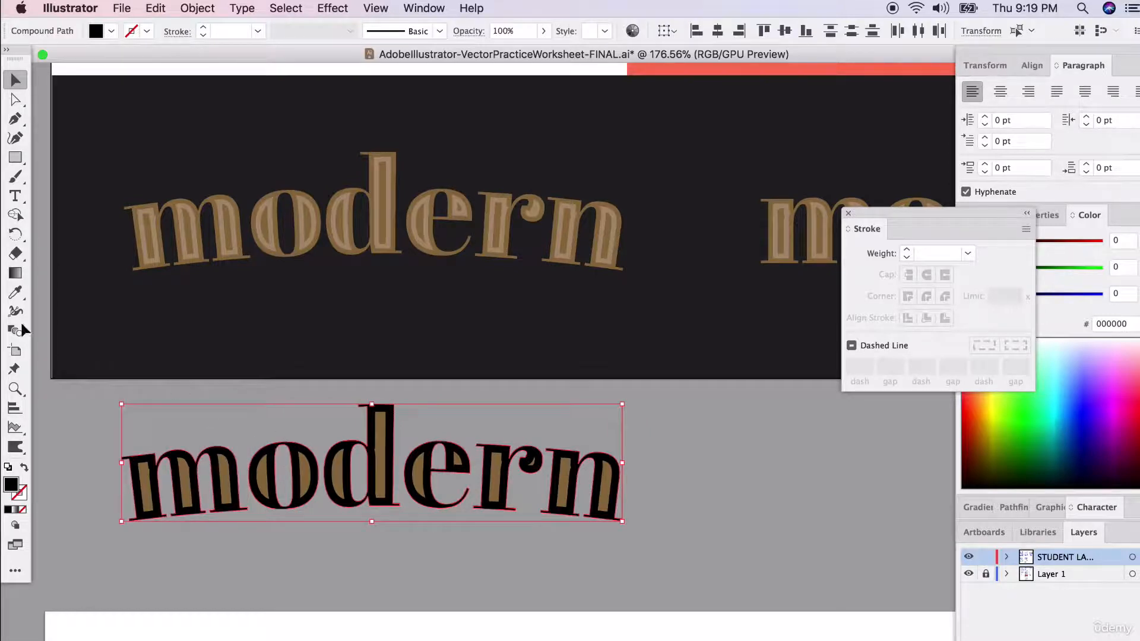
pyautogui.click(15, 293)
pyautogui.click(143, 221)
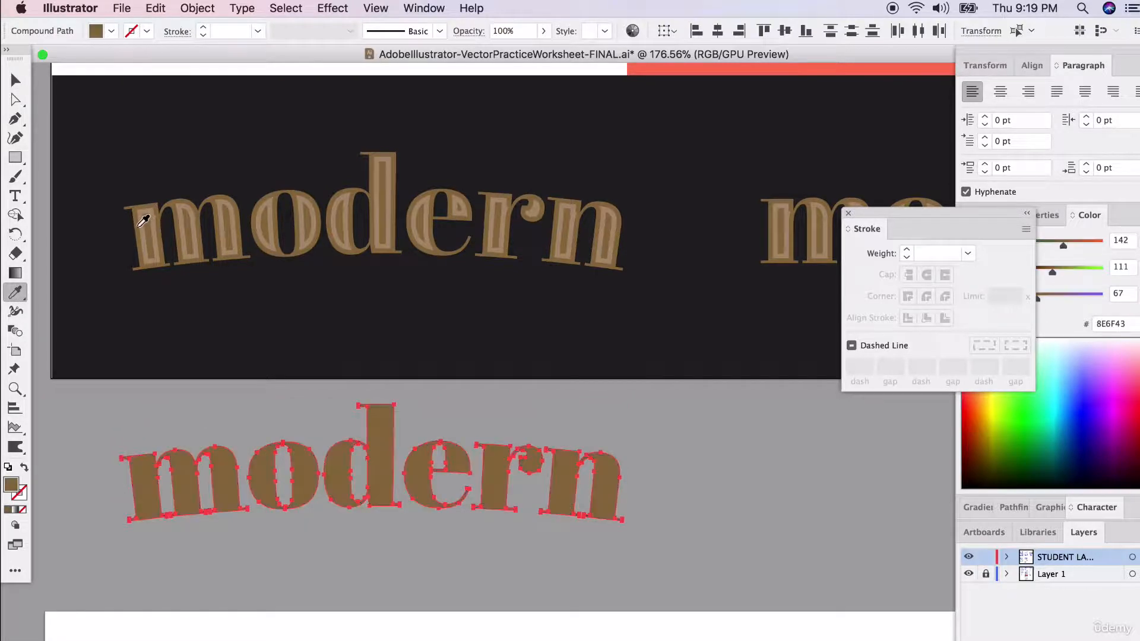
pyautogui.press('v')
pyautogui.press('super+g')
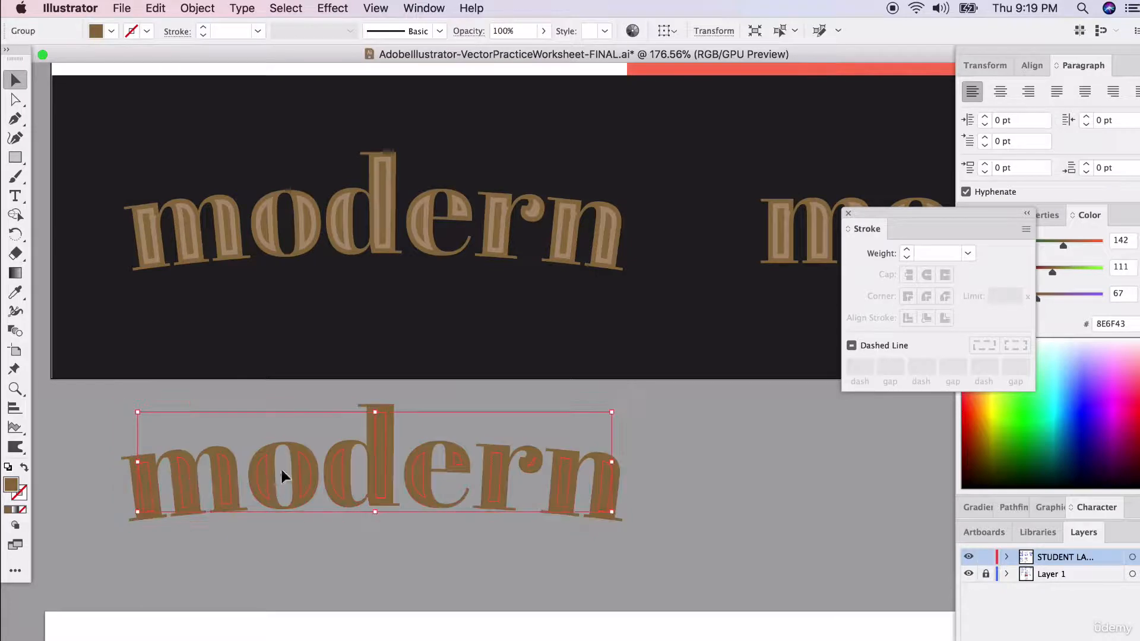
# - Recolor the inner offset group with the lighter tan #AA8F71 sampled from the inner lettering of the worksheet sample
pyautogui.click(15, 292)
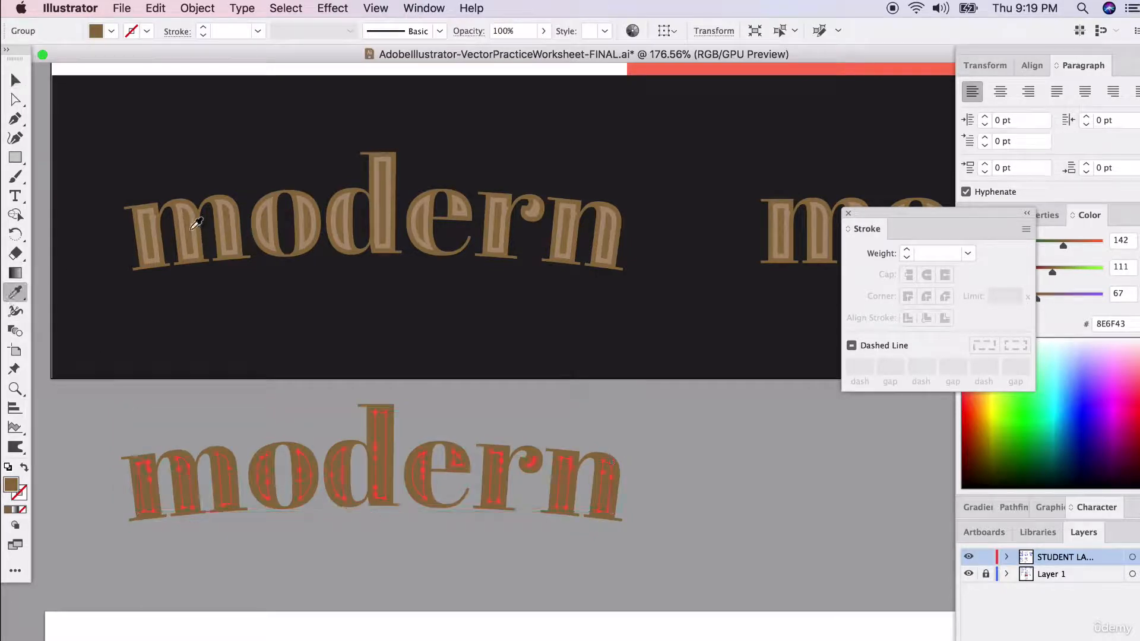
pyautogui.click(190, 223)
pyautogui.click(15, 79)
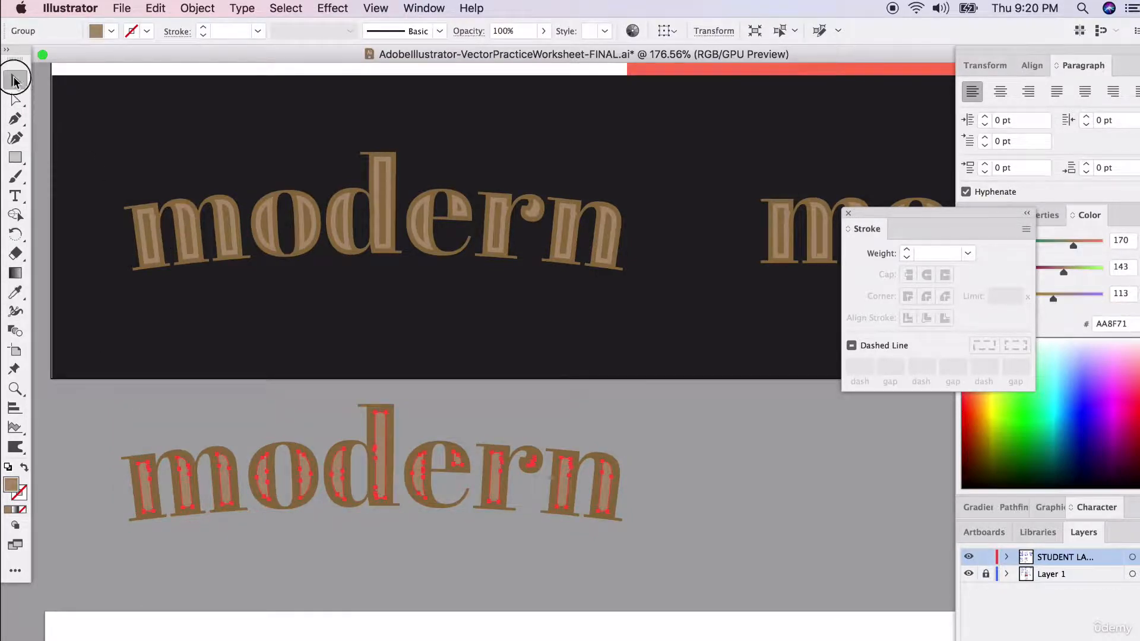
pyautogui.click(98, 417)
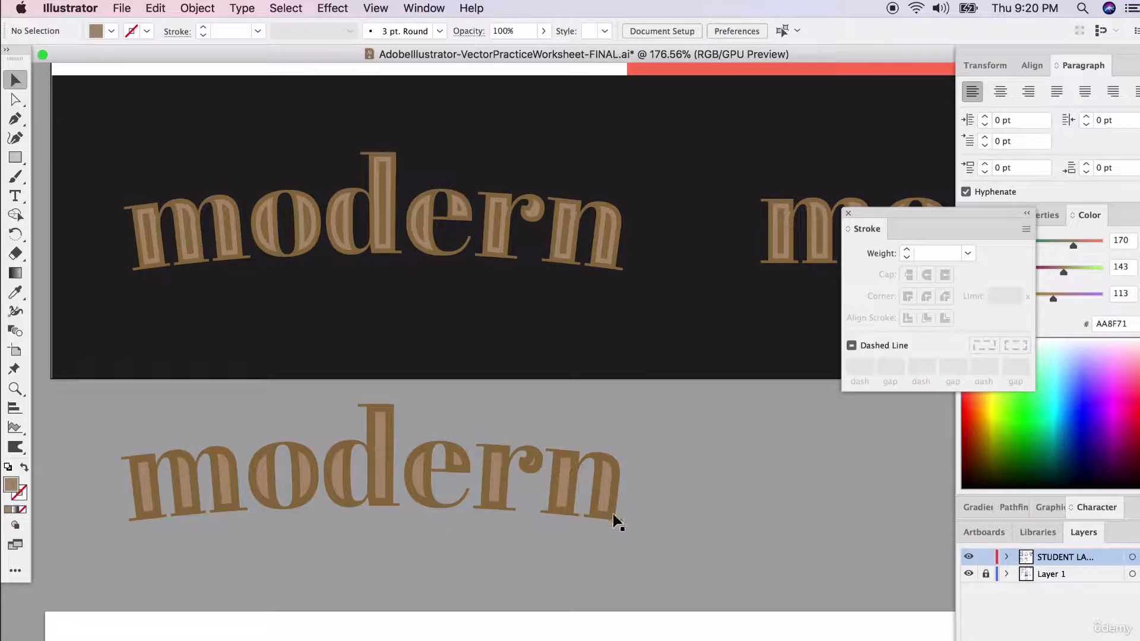
# - Preview path offsets of -0.01 in and -0.001 in with round joins on the inner modern group, cancelling without applying either
pyautogui.click(189, 486)
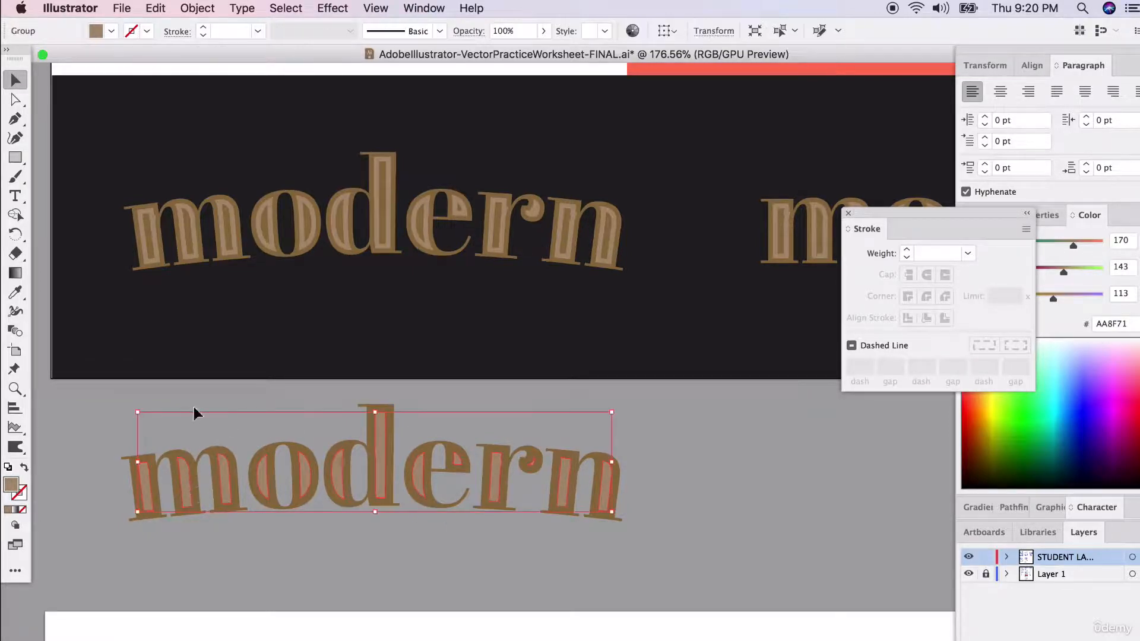
pyautogui.click(223, 512)
pyautogui.click(226, 508)
pyautogui.click(201, 8)
pyautogui.moveTo(297, 366)
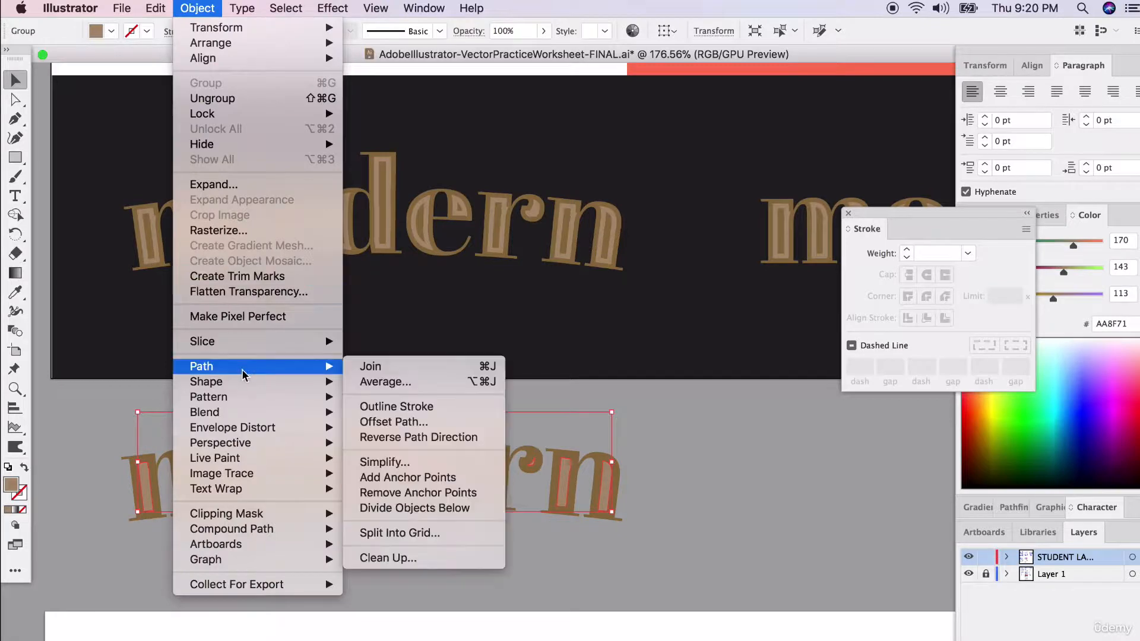
pyautogui.click(404, 420)
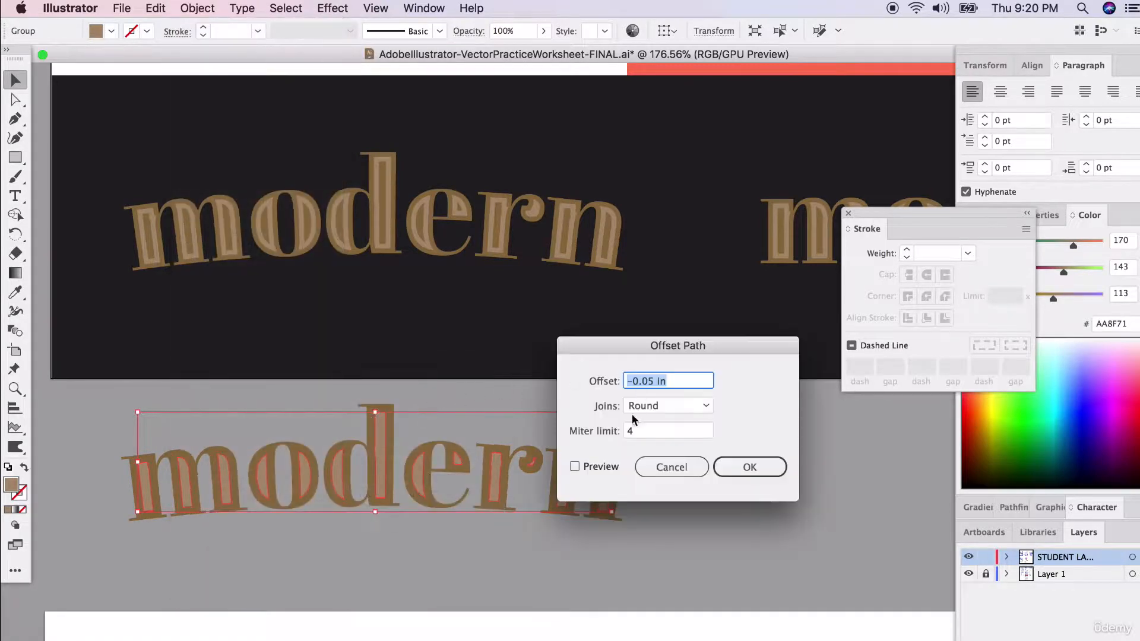
pyautogui.click(574, 466)
pyautogui.moveTo(654, 383); pyautogui.dragTo(648, 381)
pyautogui.write('1')
pyautogui.click(659, 430)
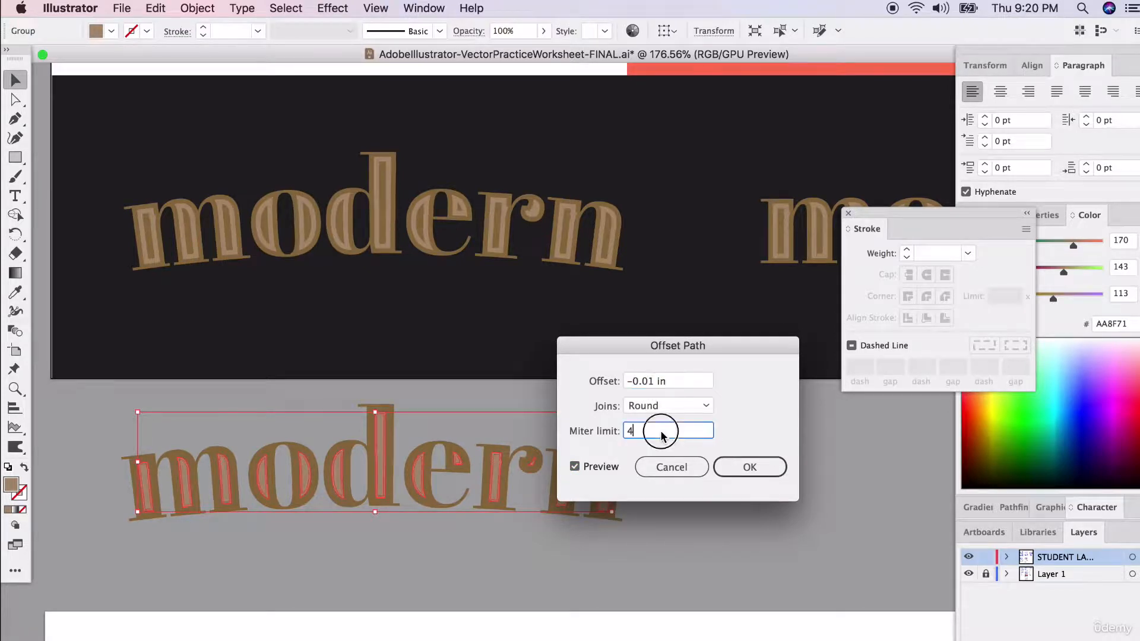
pyautogui.moveTo(654, 383); pyautogui.dragTo(649, 382)
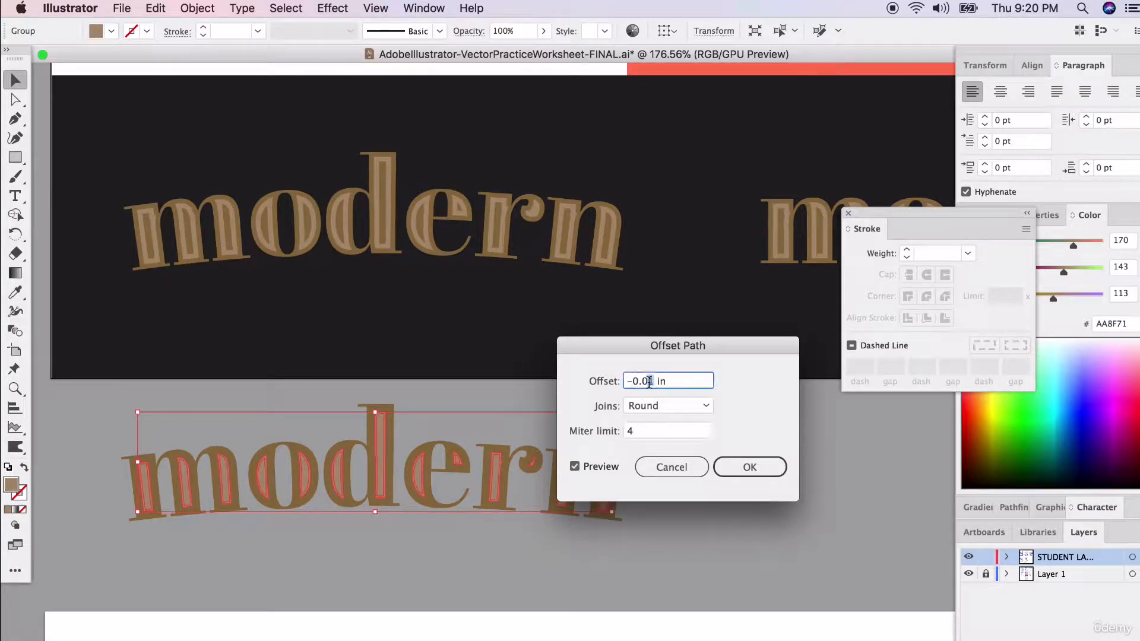
pyautogui.write('01')
pyautogui.click(653, 430)
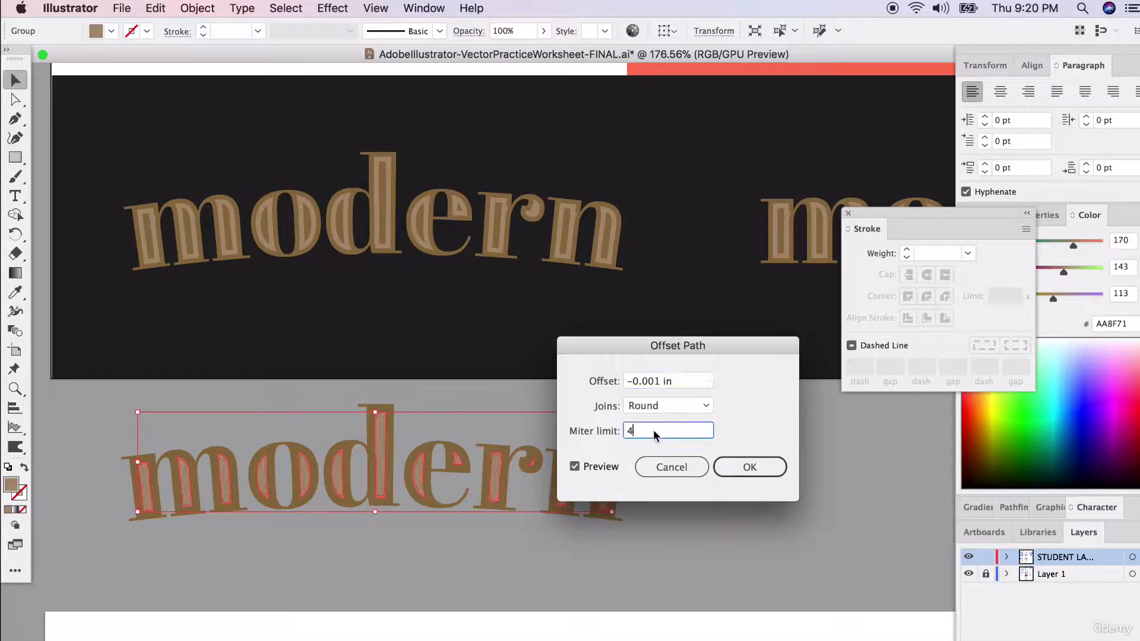
pyautogui.click(672, 467)
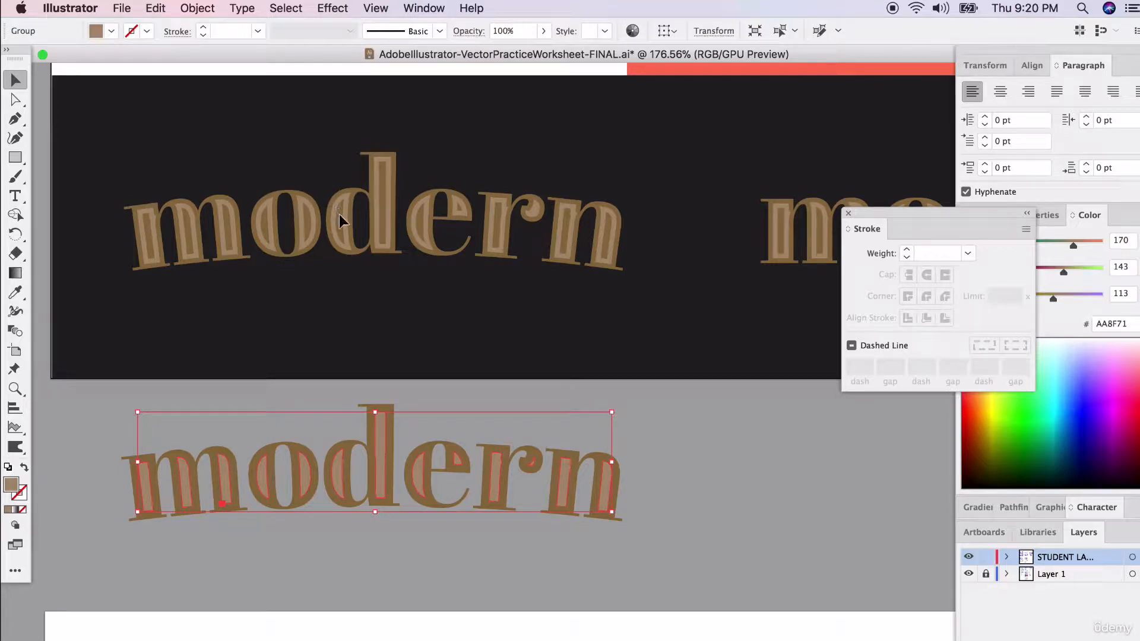
pyautogui.click(504, 428)
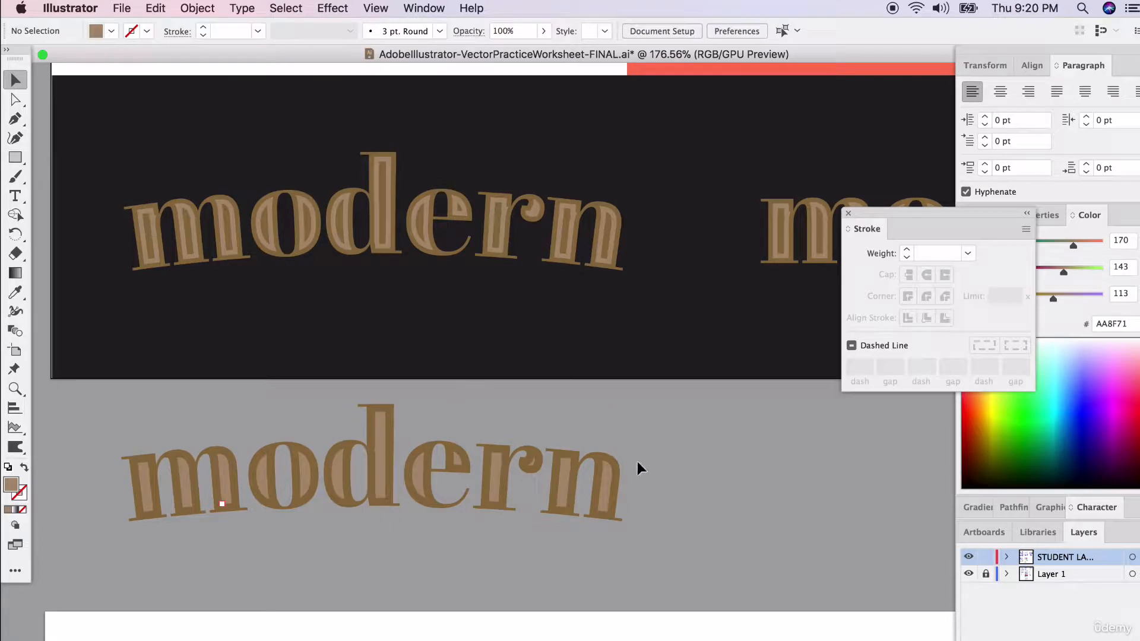
# - Delete the recreated arched modern lettering below the dark panel
pyautogui.scroll(-5, 636, 461)
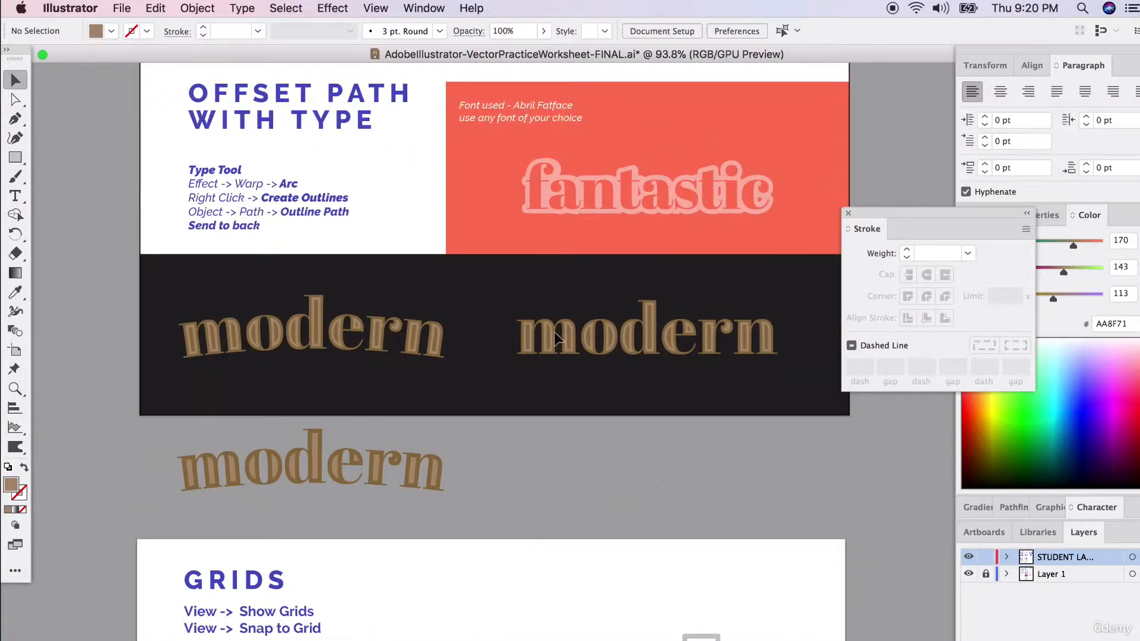
pyautogui.hscroll(3, 710, 450)
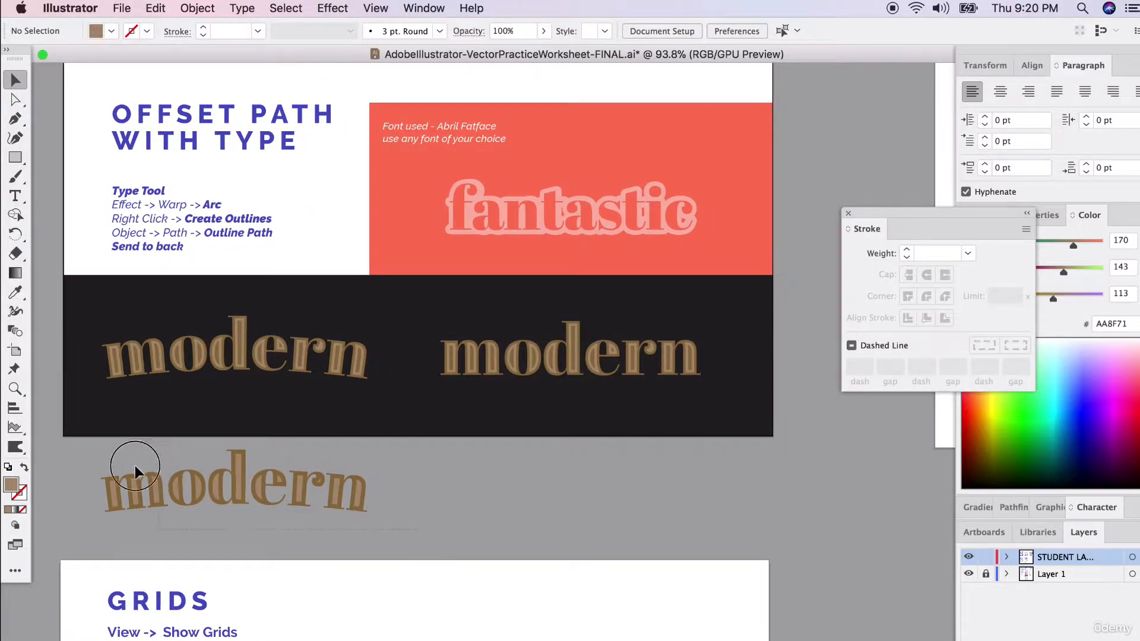
pyautogui.moveTo(127, 466); pyautogui.dragTo(92, 452)
pyautogui.press('Delete')
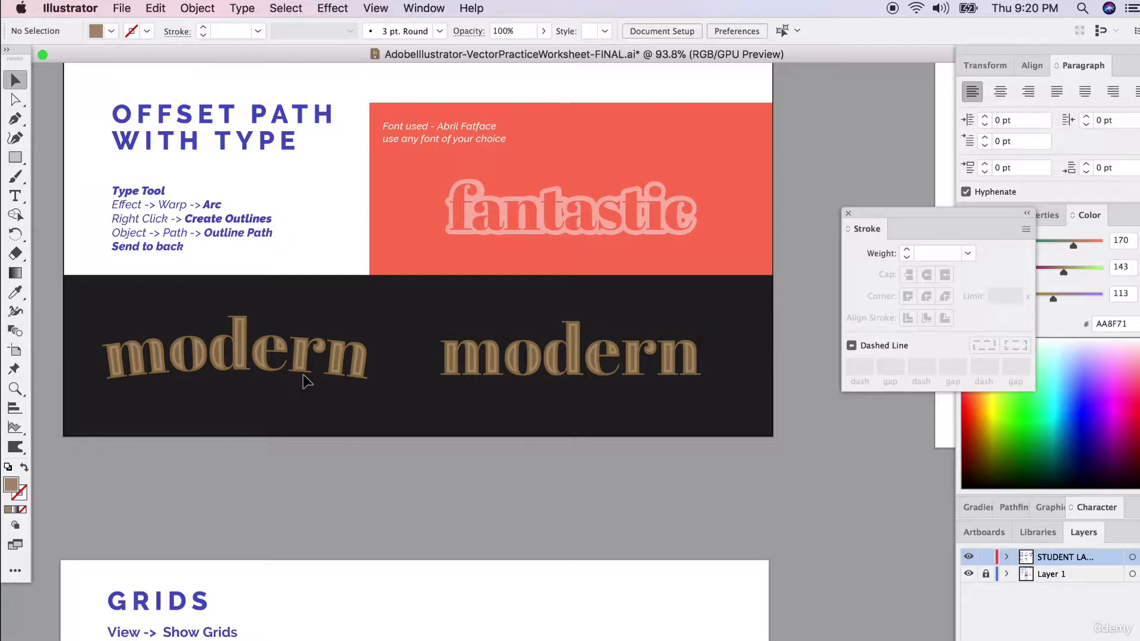
# - Examine the Overall Practice page, including the offset-path R and the smiling drink and burger illustration
pyautogui.scroll(1, 302, 375)
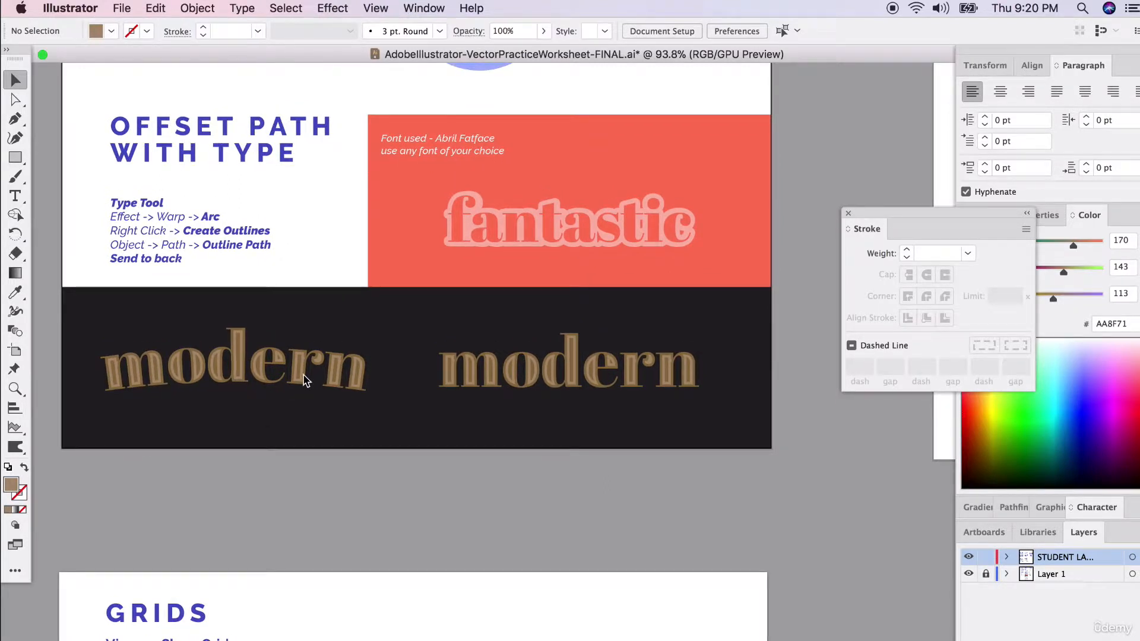
pyautogui.scroll(-3, 297, 381)
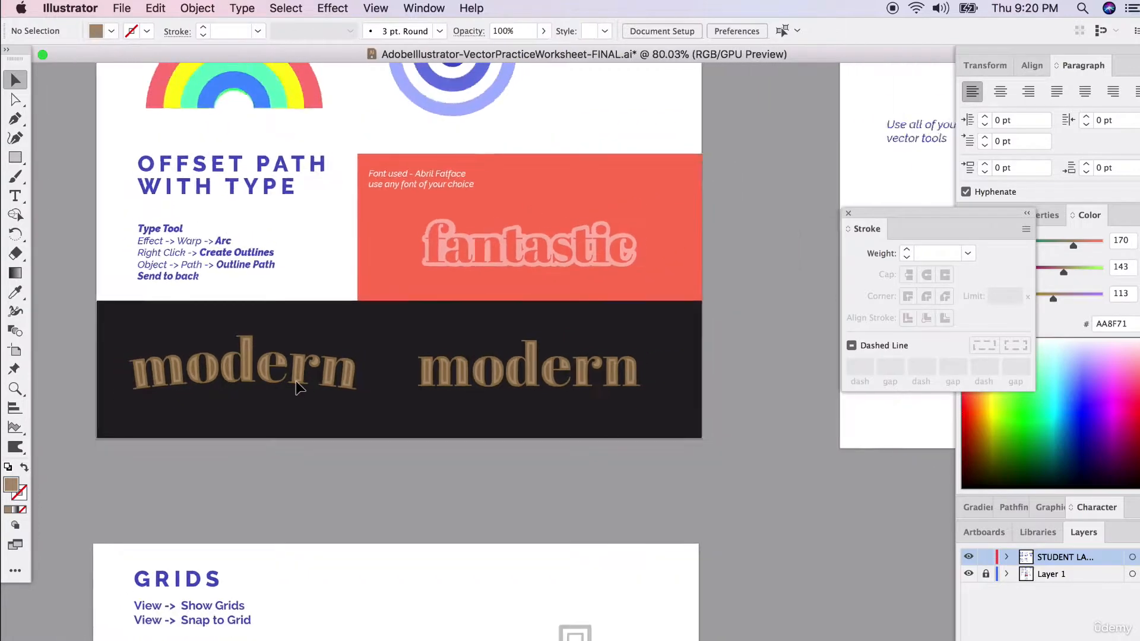
pyautogui.hscroll(7, 295, 381)
pyautogui.scroll(4, 295, 381)
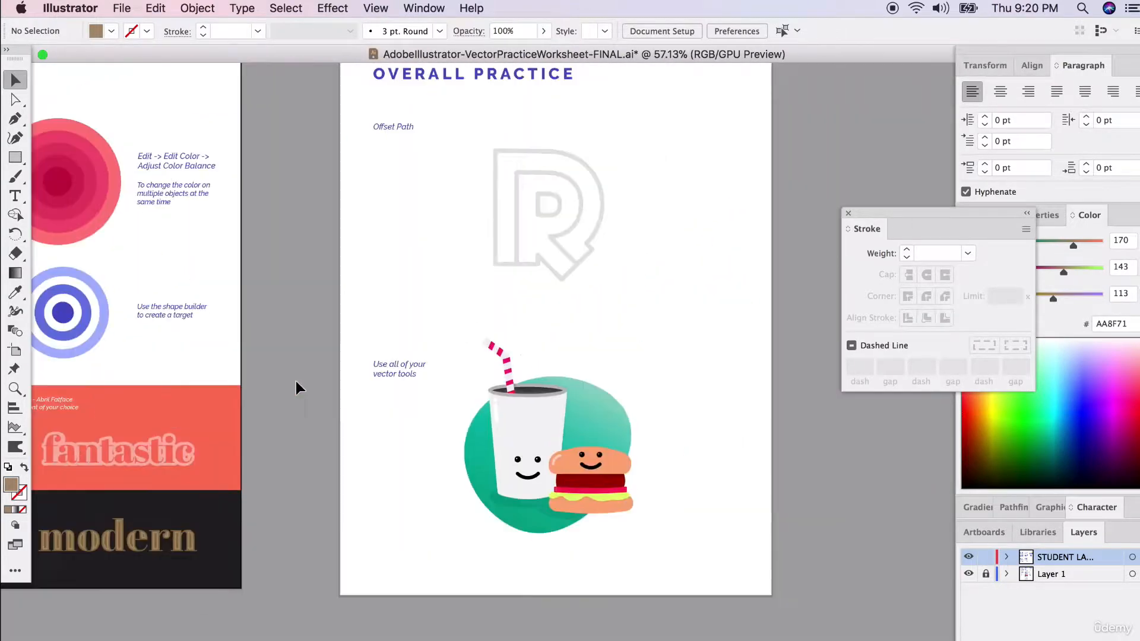
pyautogui.hscroll(3, 294, 379)
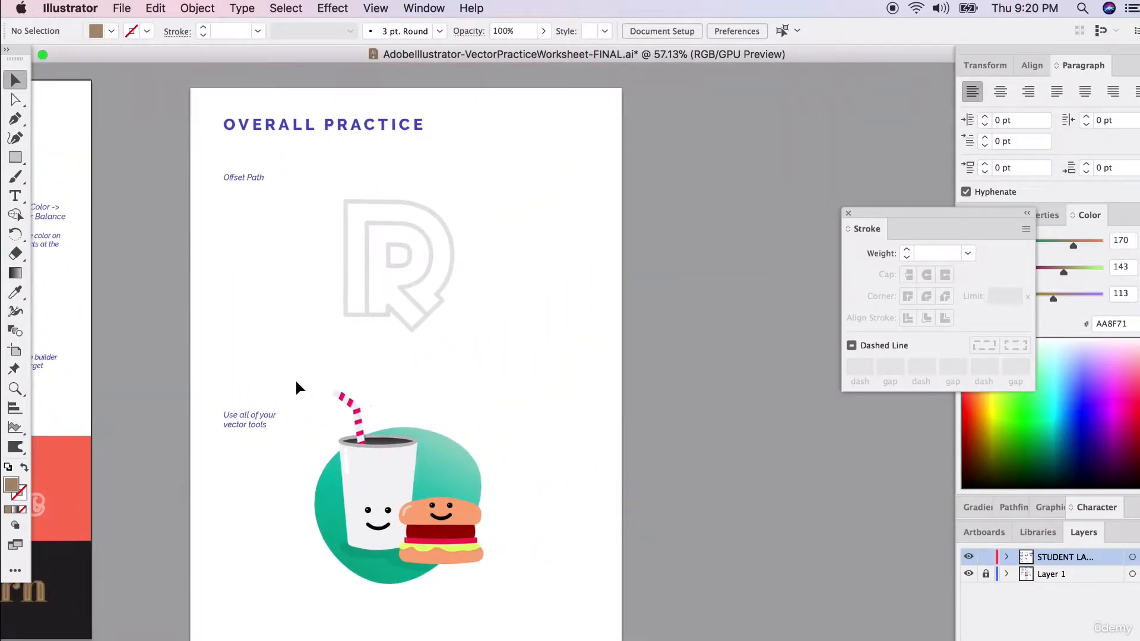
pyautogui.scroll(3, 294, 378)
pyautogui.scroll(-4, 429, 350)
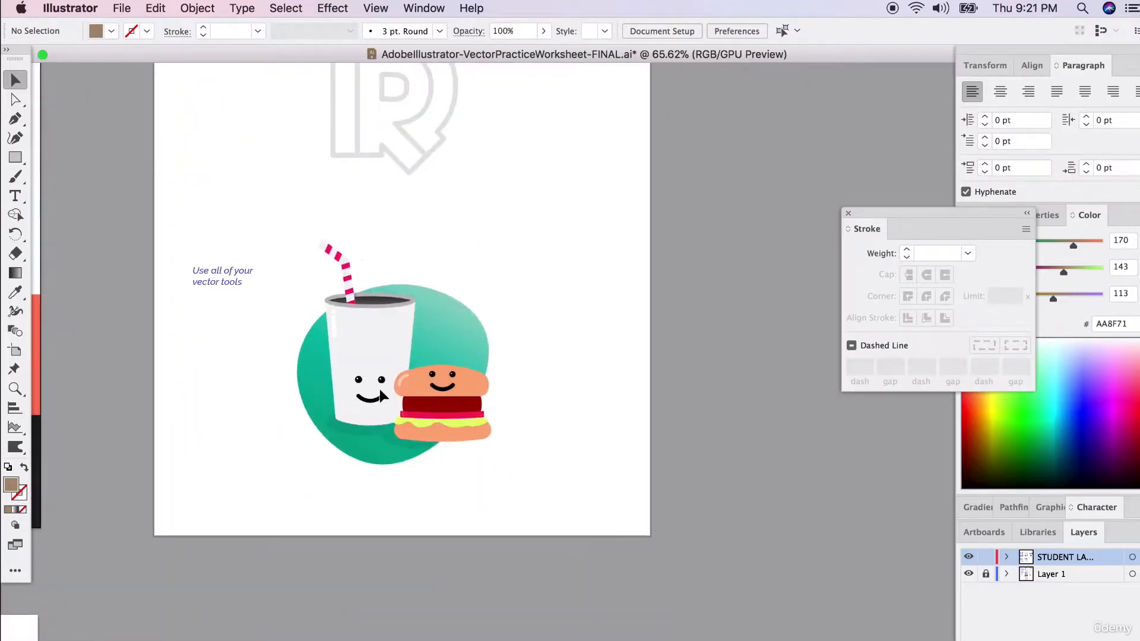
pyautogui.scroll(5, 329, 427)
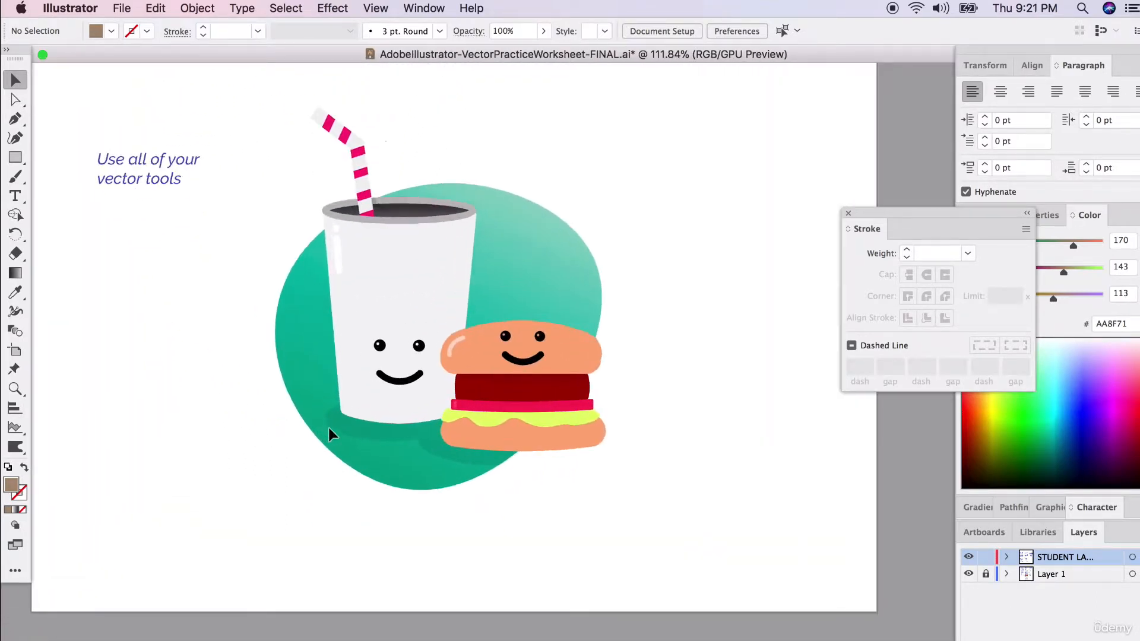